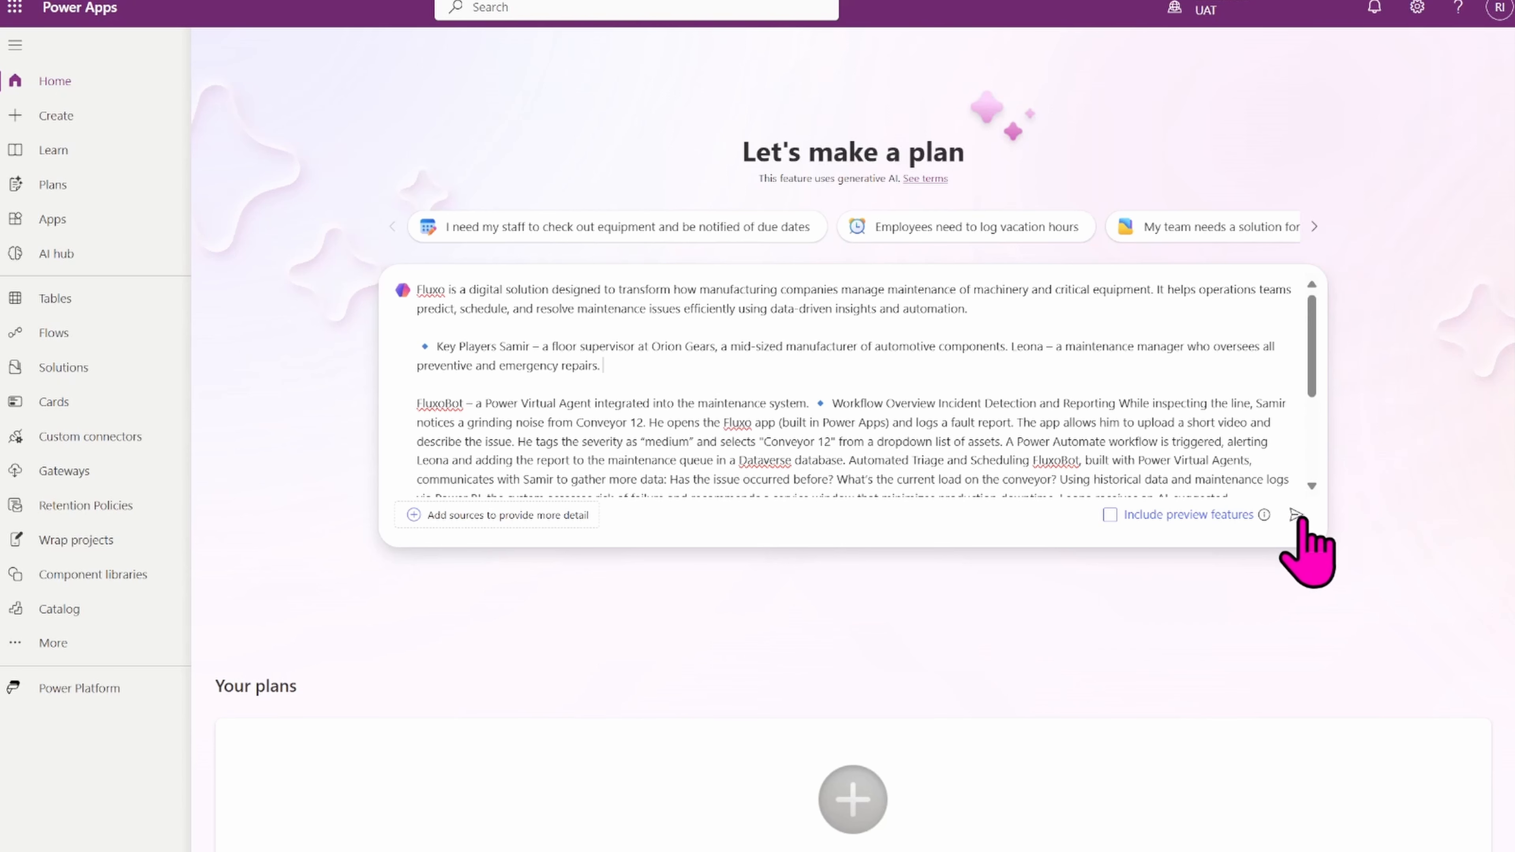
# Submit the Fluxo maintenance solution description to generate a plan.
pyautogui.click(1296, 516)
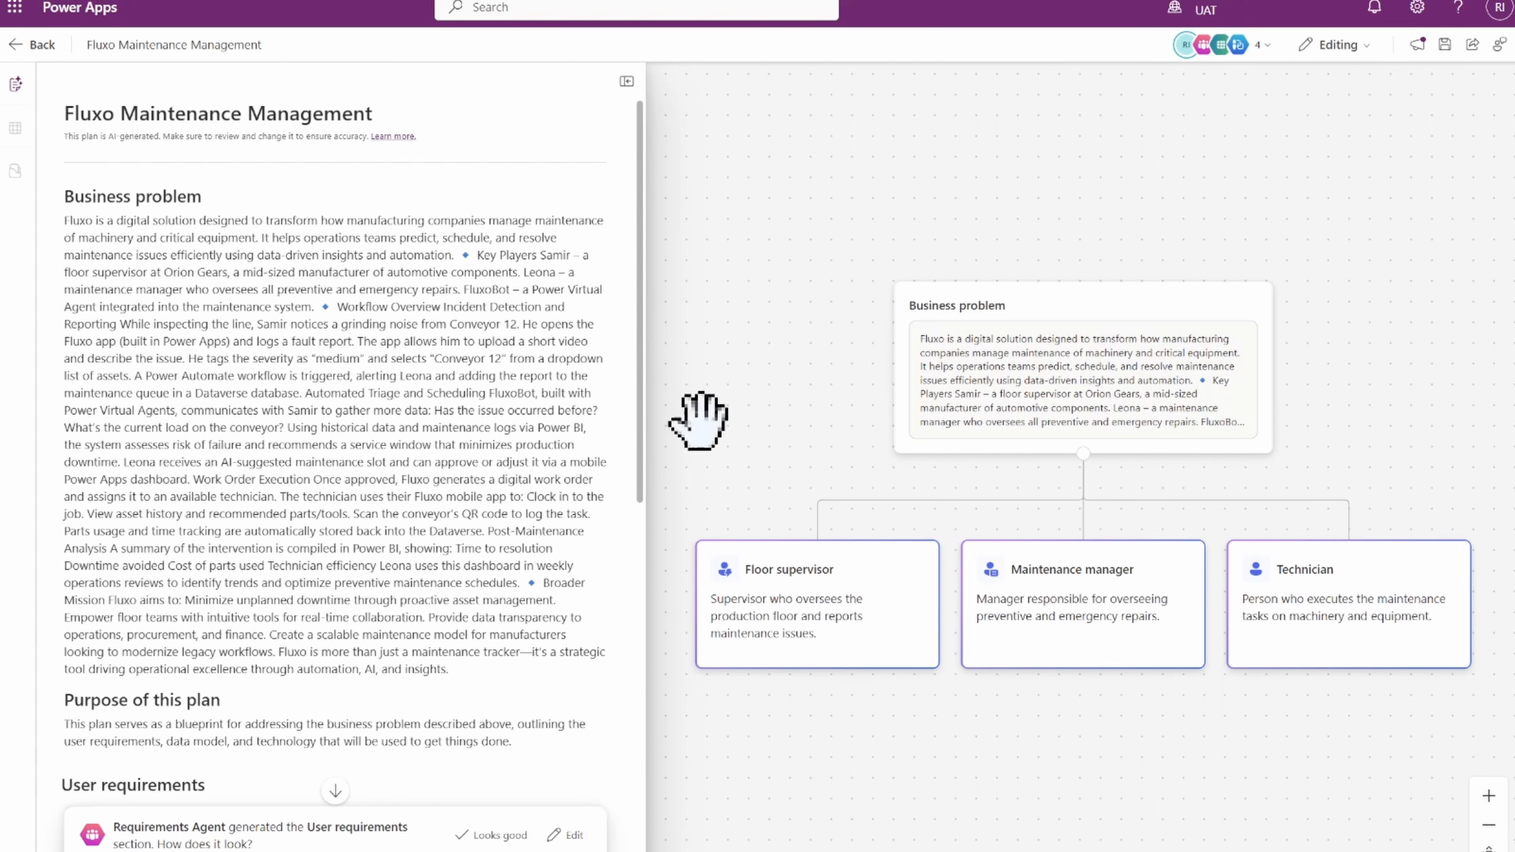
# Review the generated plan's business problem, purpose and user requirements for each role.
pyautogui.moveTo(640, 492); pyautogui.dragTo(641, 749)
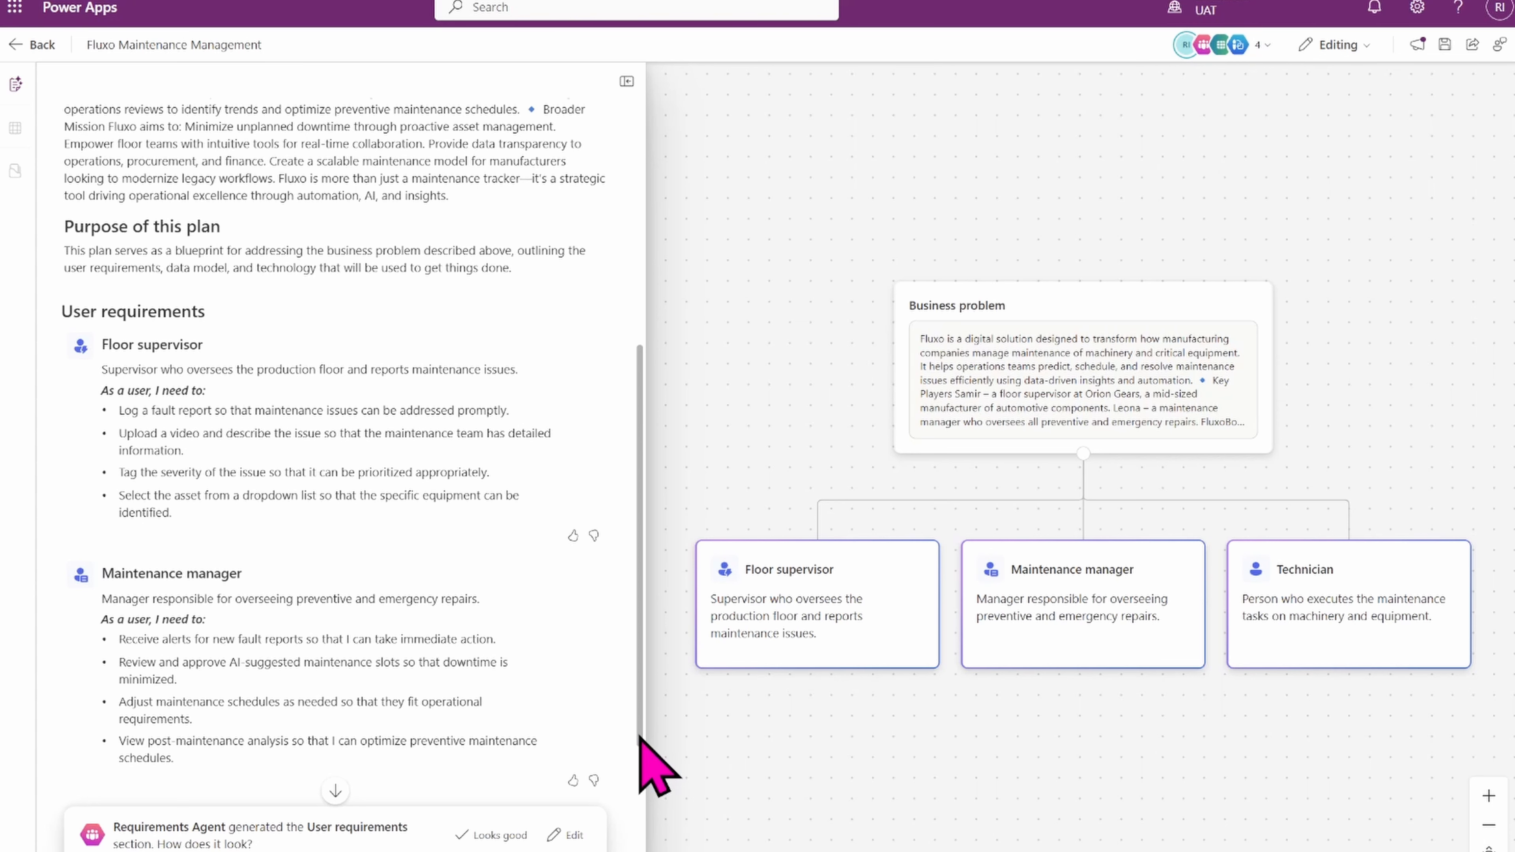
pyautogui.moveTo(640, 736); pyautogui.dragTo(636, 686)
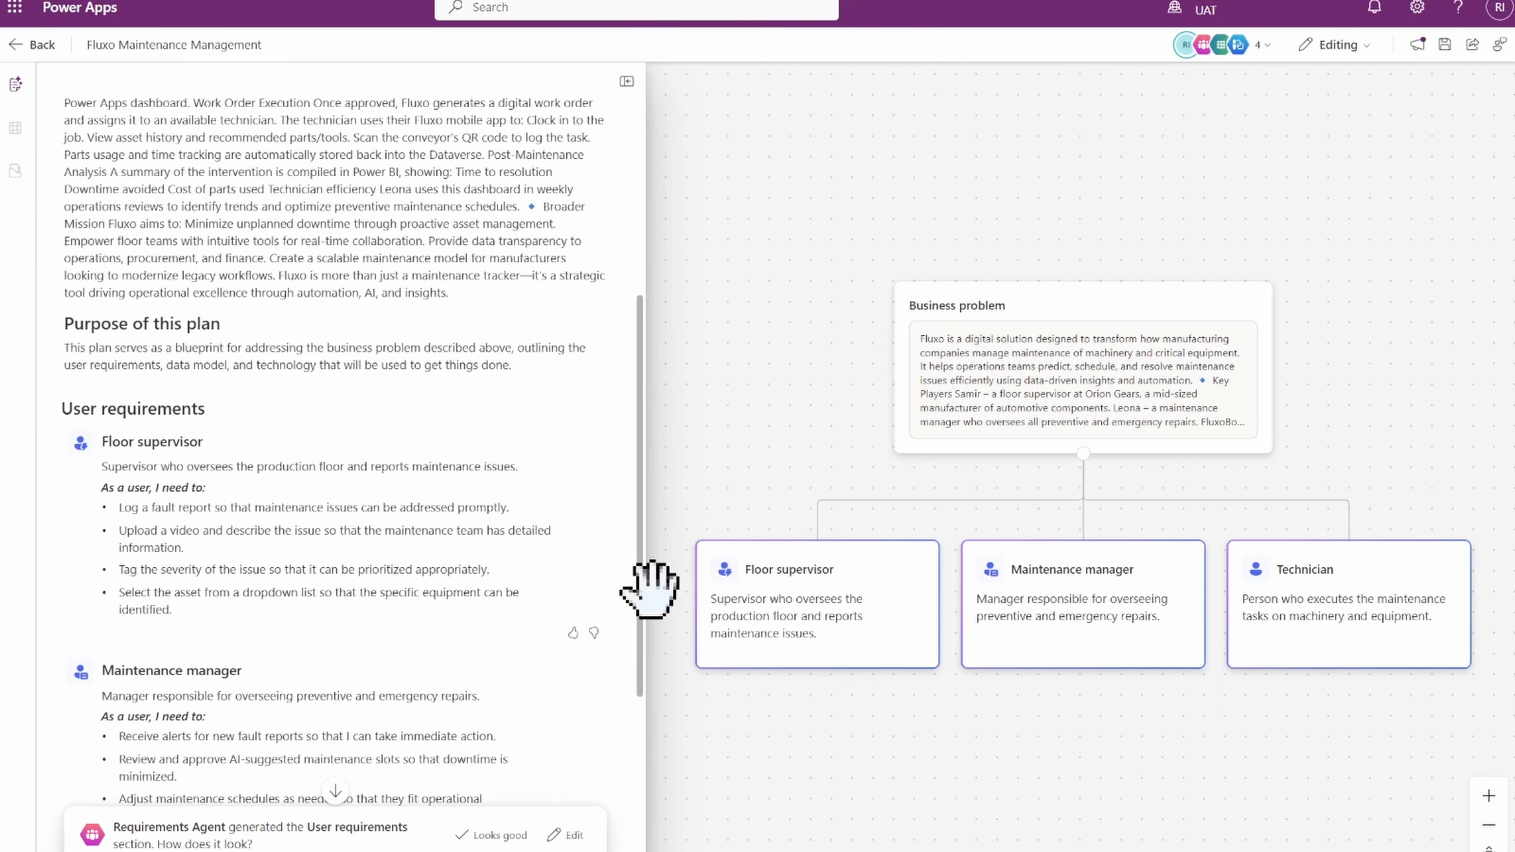
pyautogui.moveTo(648, 653); pyautogui.dragTo(640, 597)
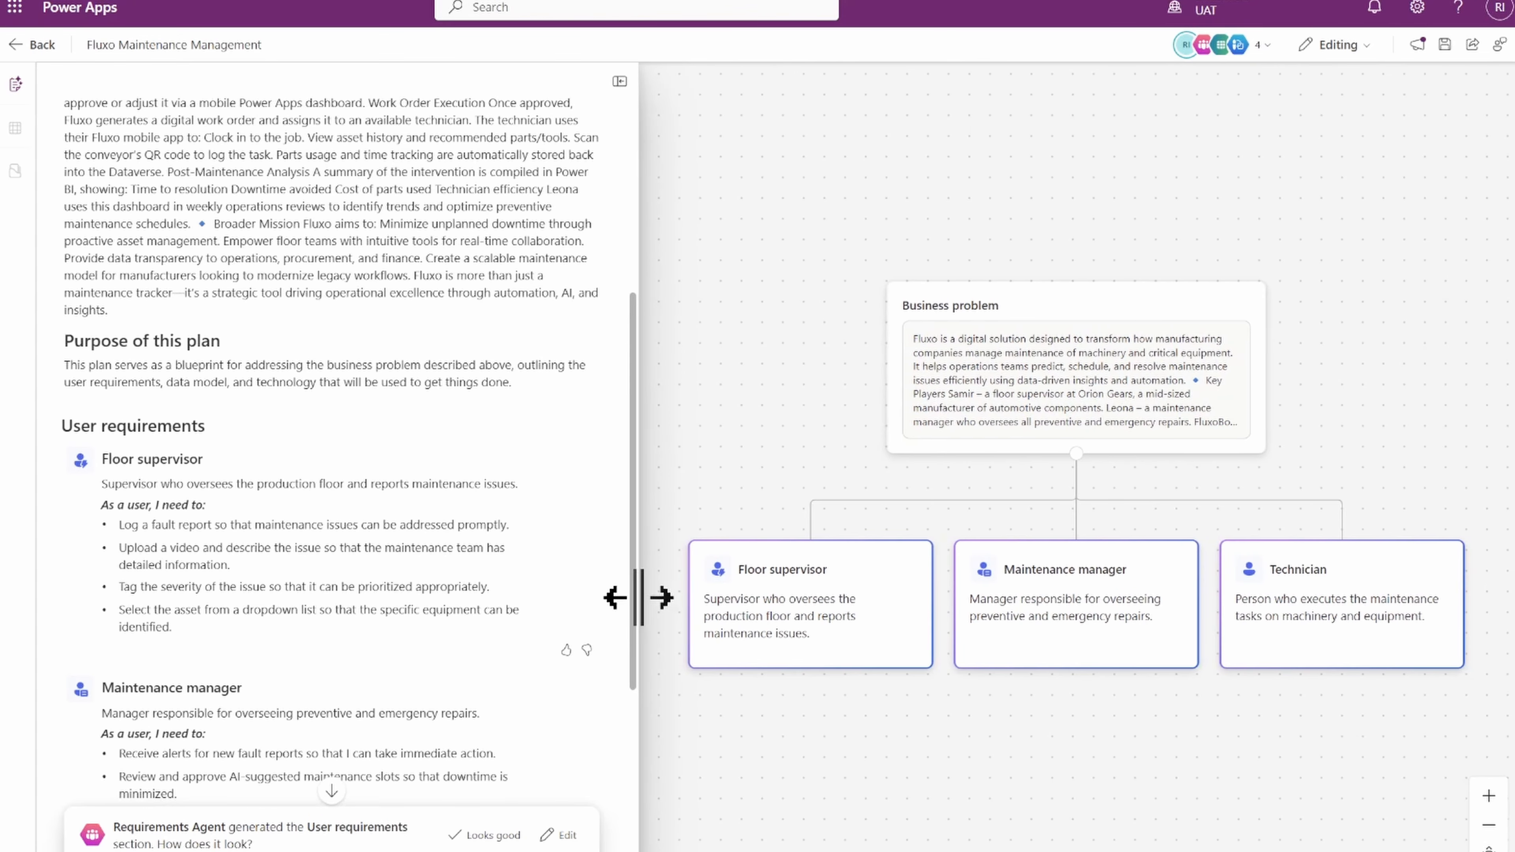
pyautogui.scroll(3, 633, 486)
pyautogui.scroll(5, 633, 487)
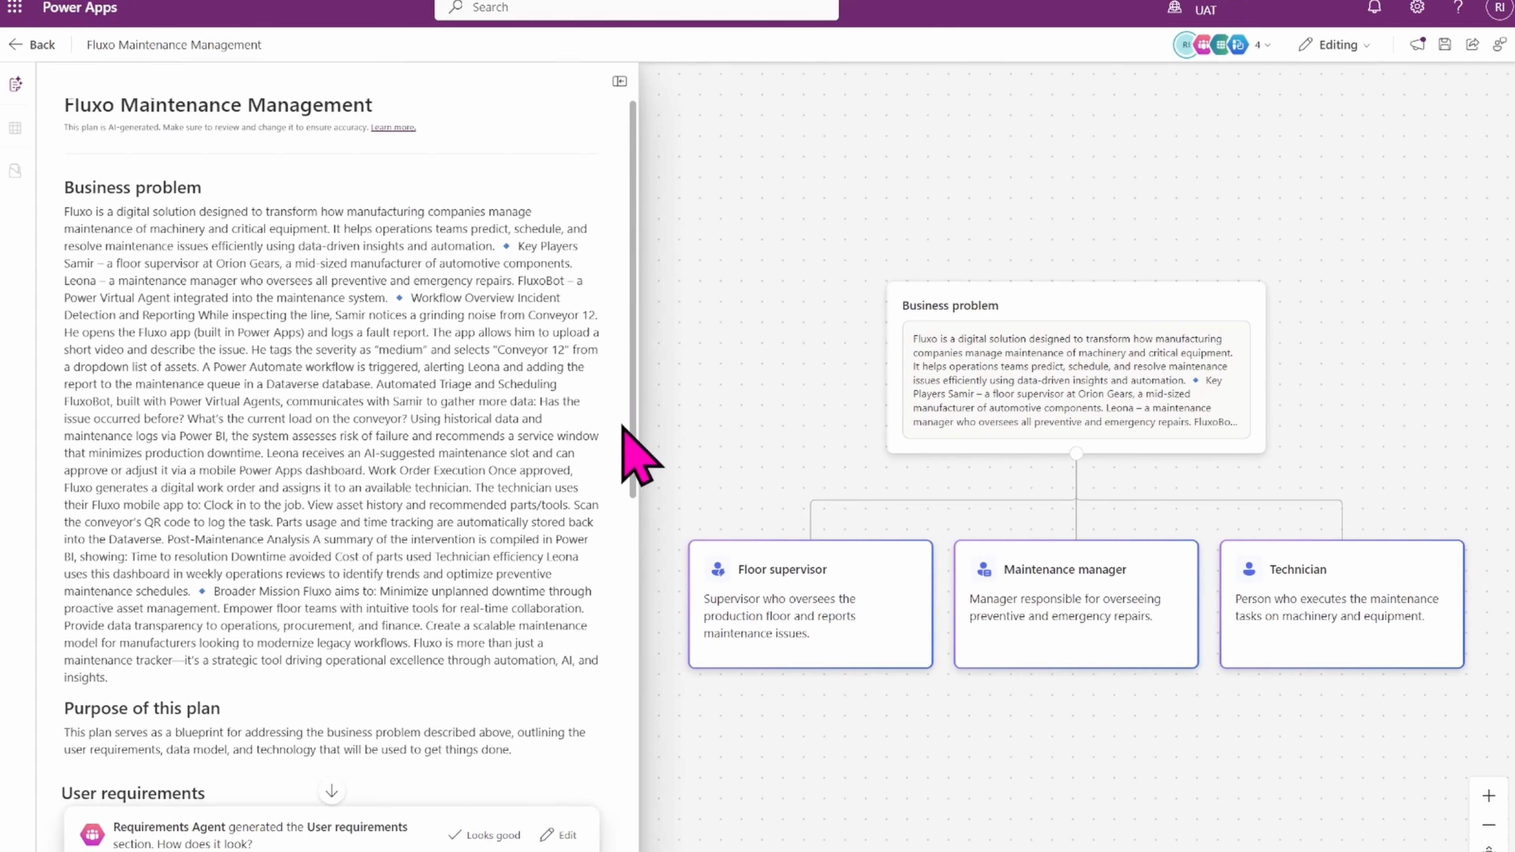
pyautogui.scroll(-10, 629, 451)
pyautogui.moveTo(630, 650); pyautogui.dragTo(630, 652)
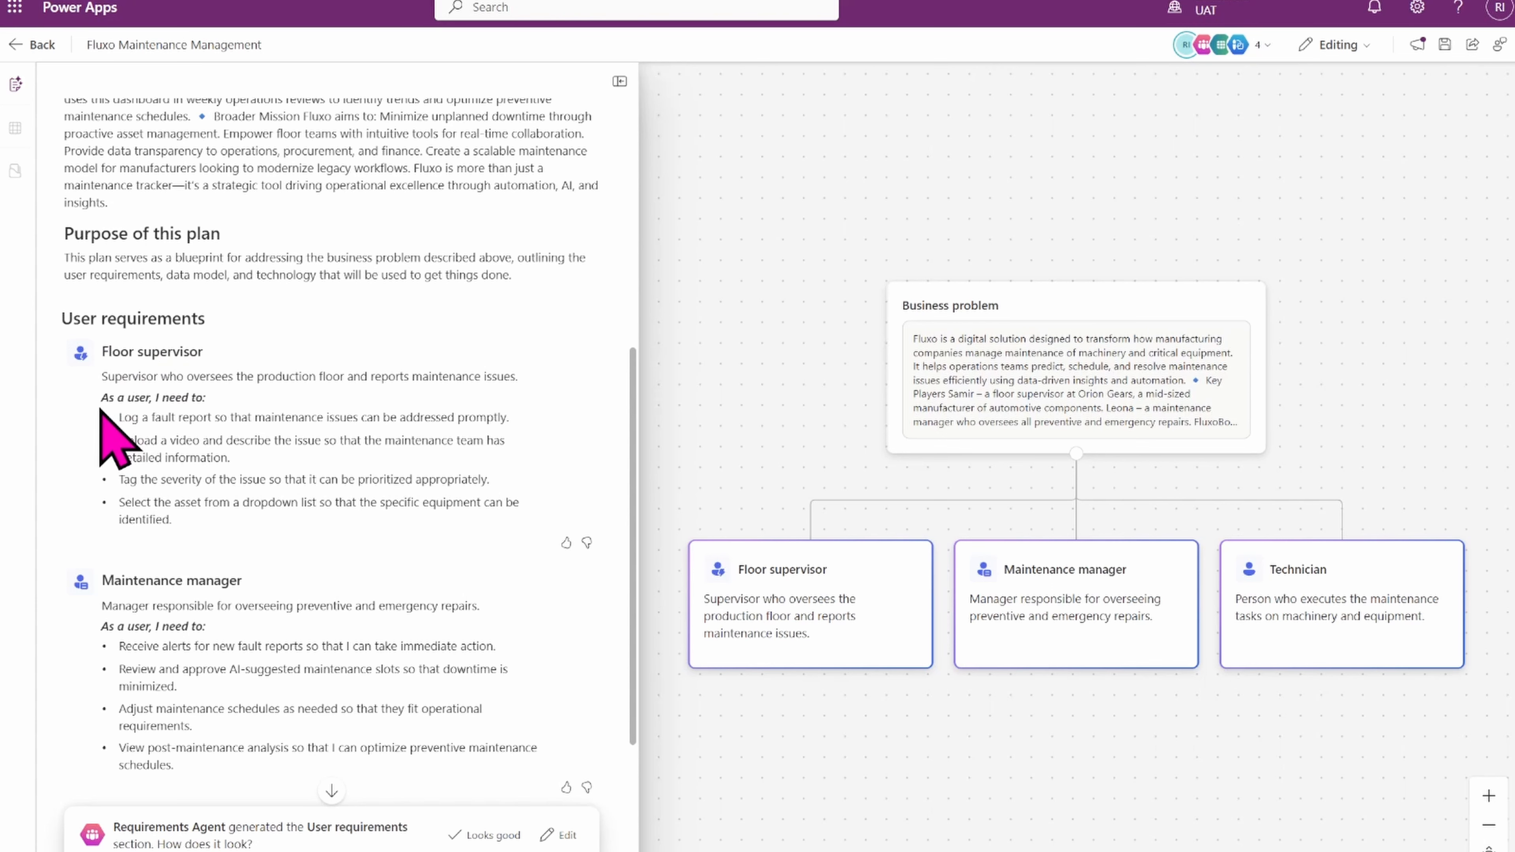
pyautogui.moveTo(100, 410); pyautogui.dragTo(195, 517)
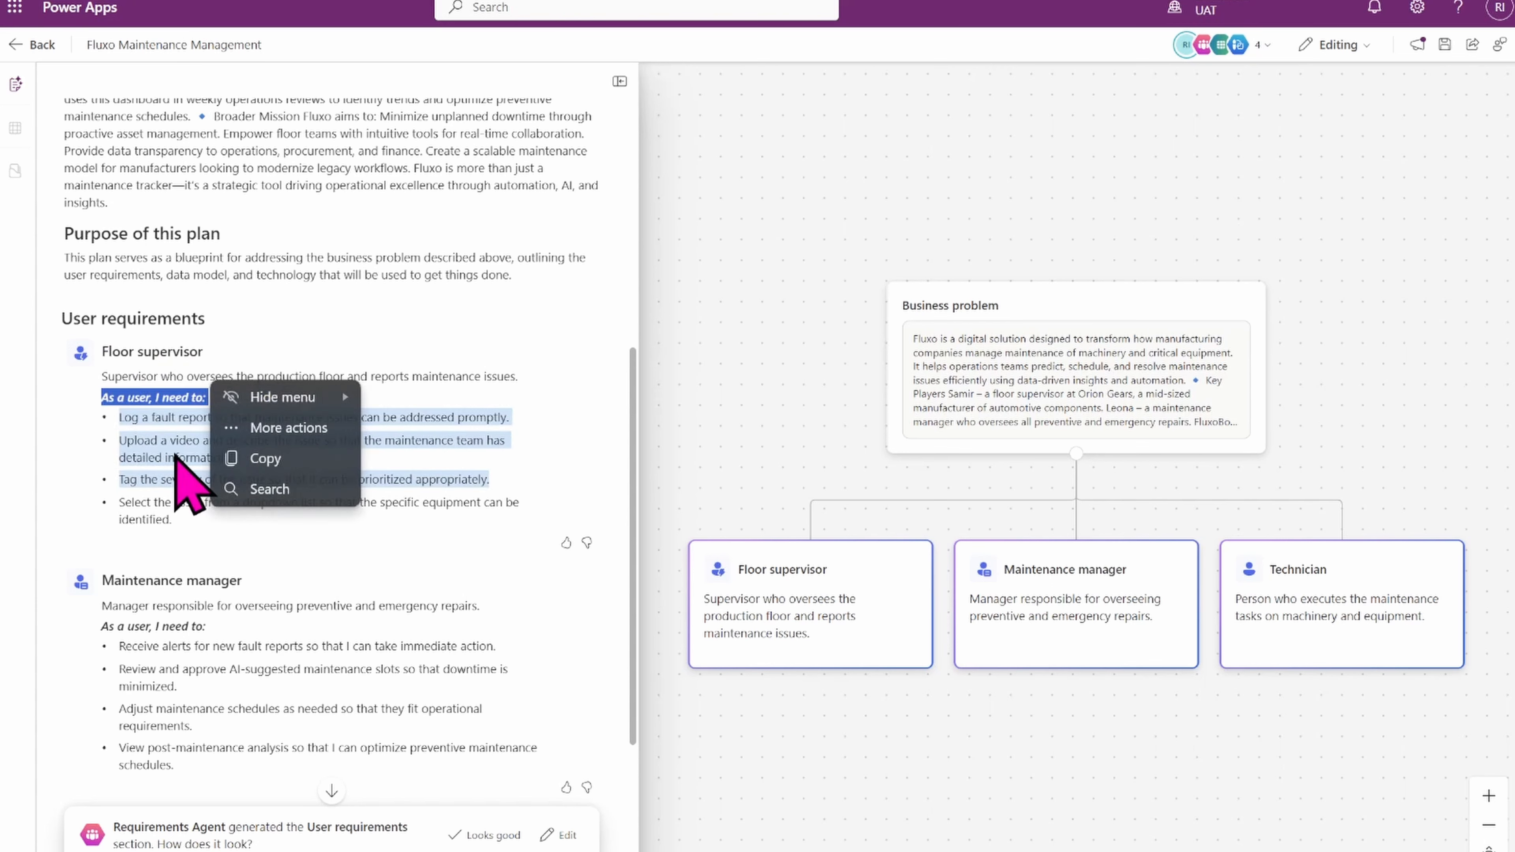
pyautogui.click(213, 339)
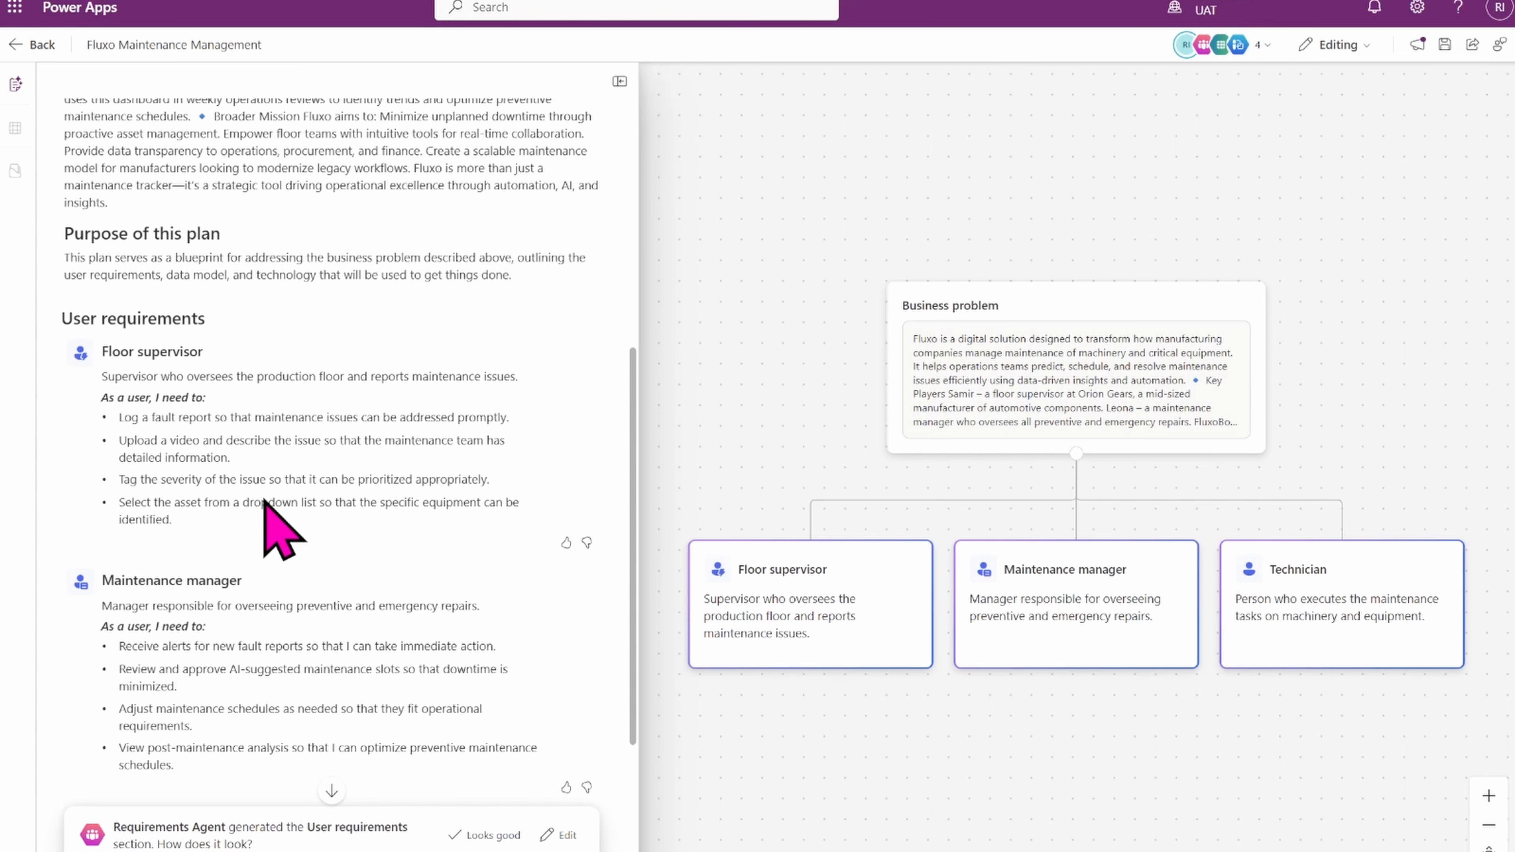
pyautogui.scroll(-4, 633, 708)
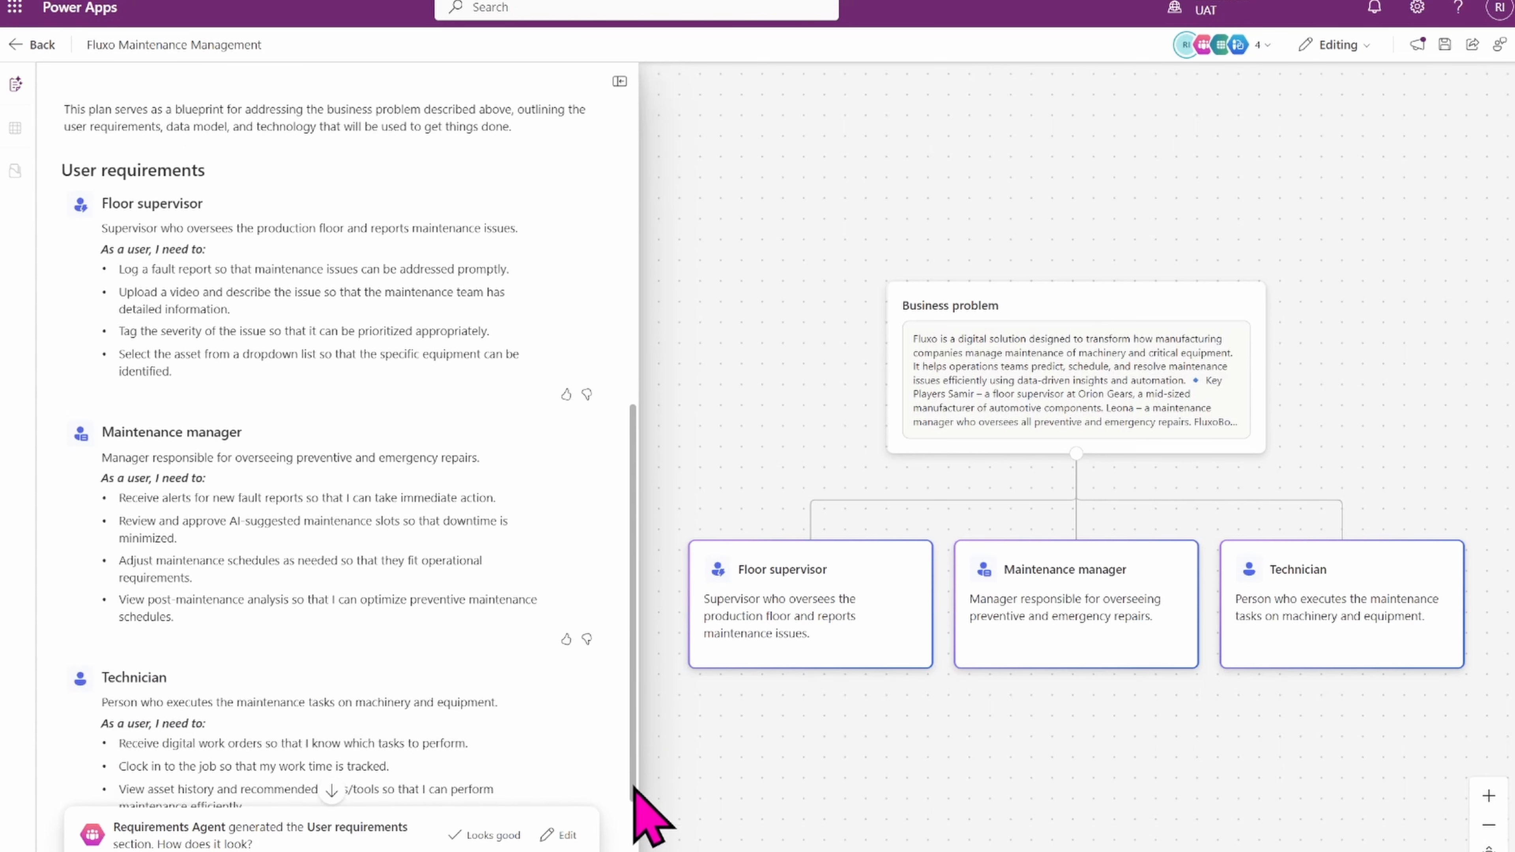
pyautogui.scroll(-3, 634, 787)
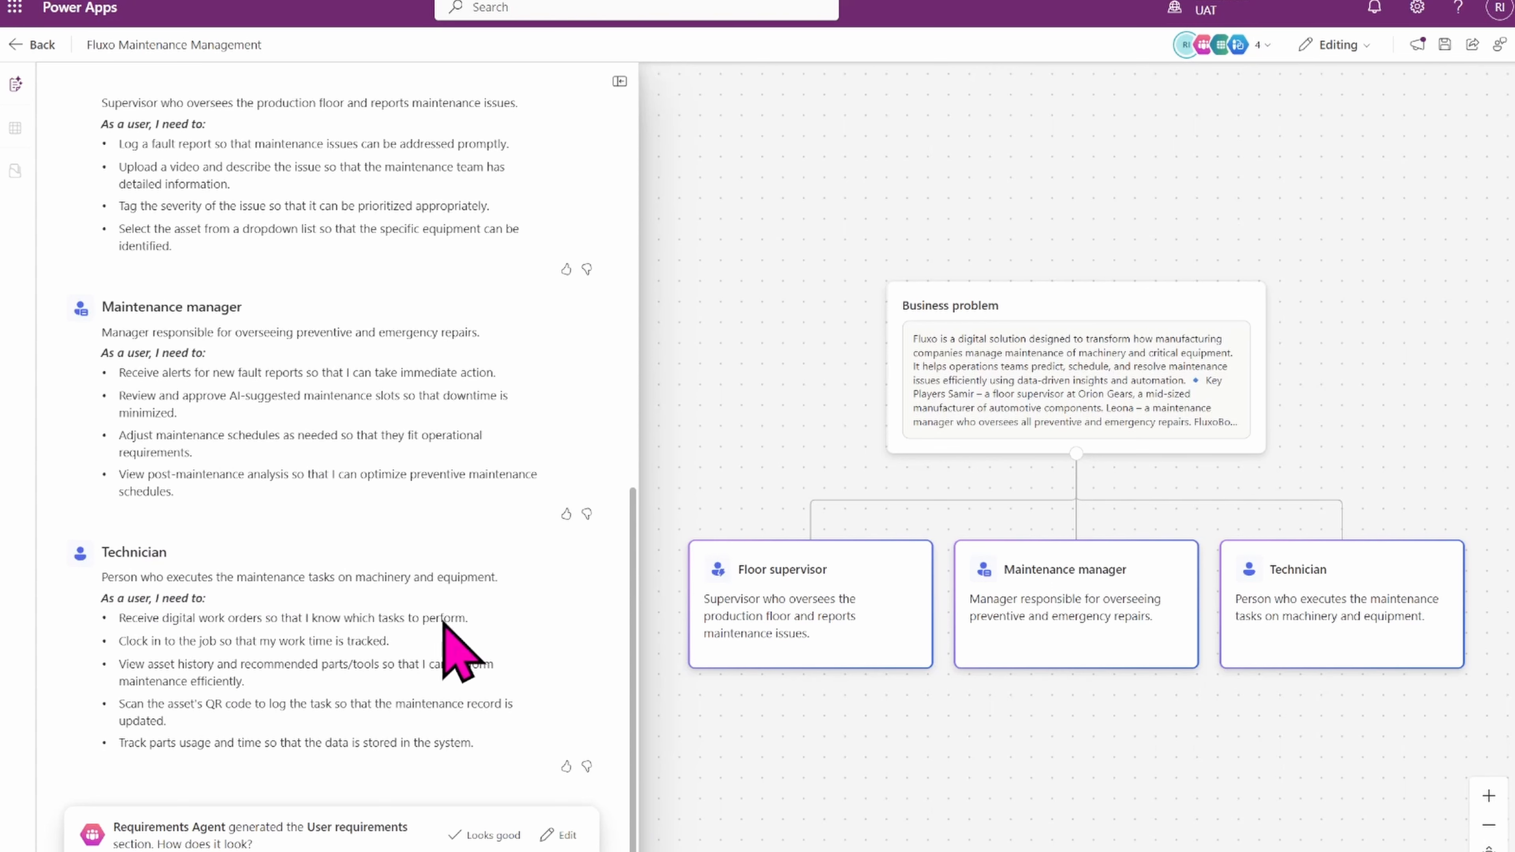
pyautogui.scroll(3, 633, 657)
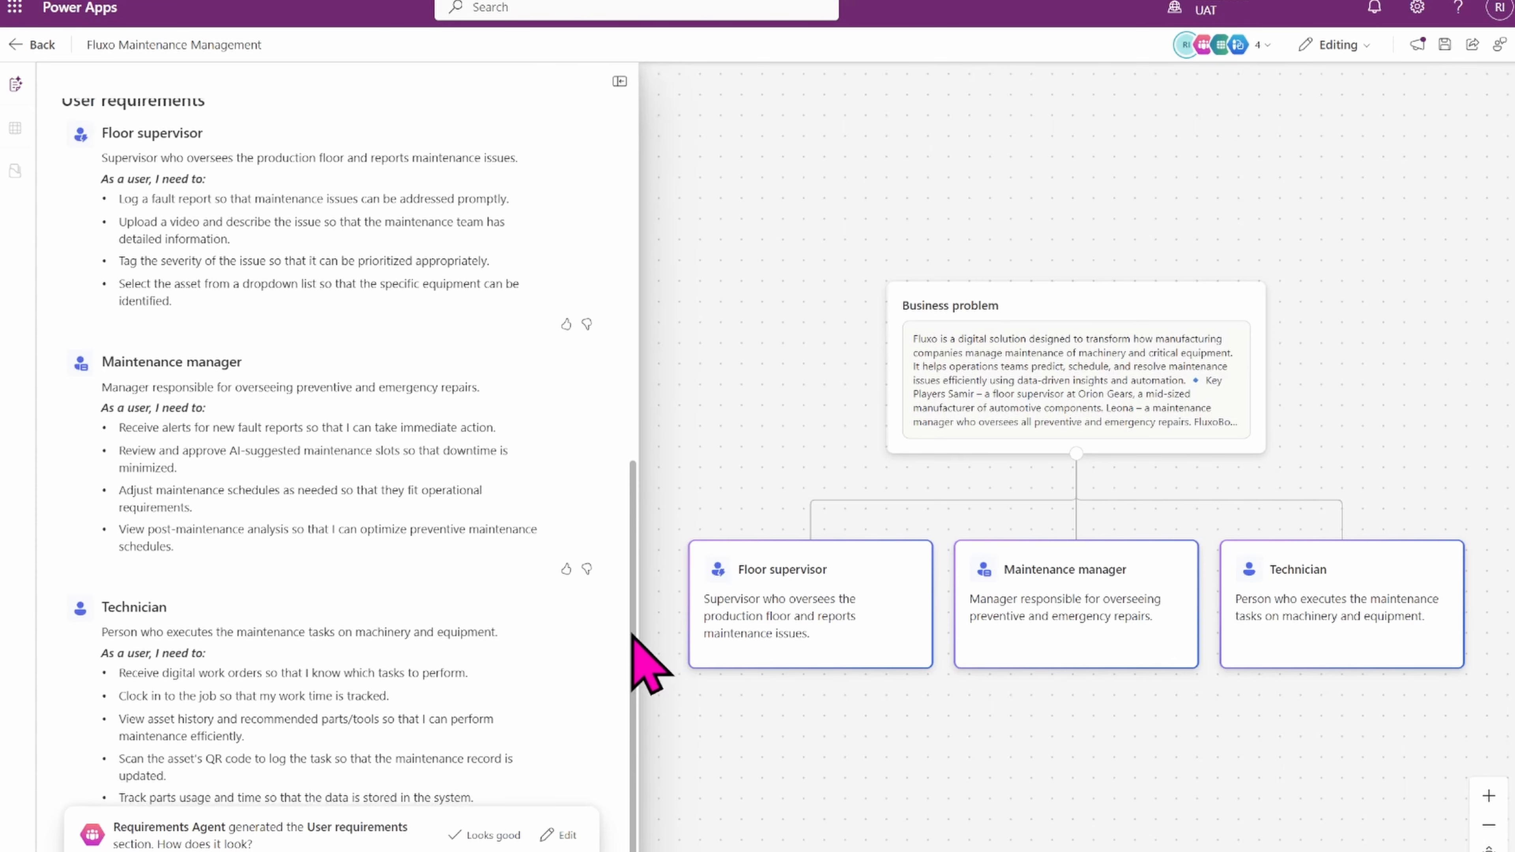
pyautogui.scroll(1, 631, 605)
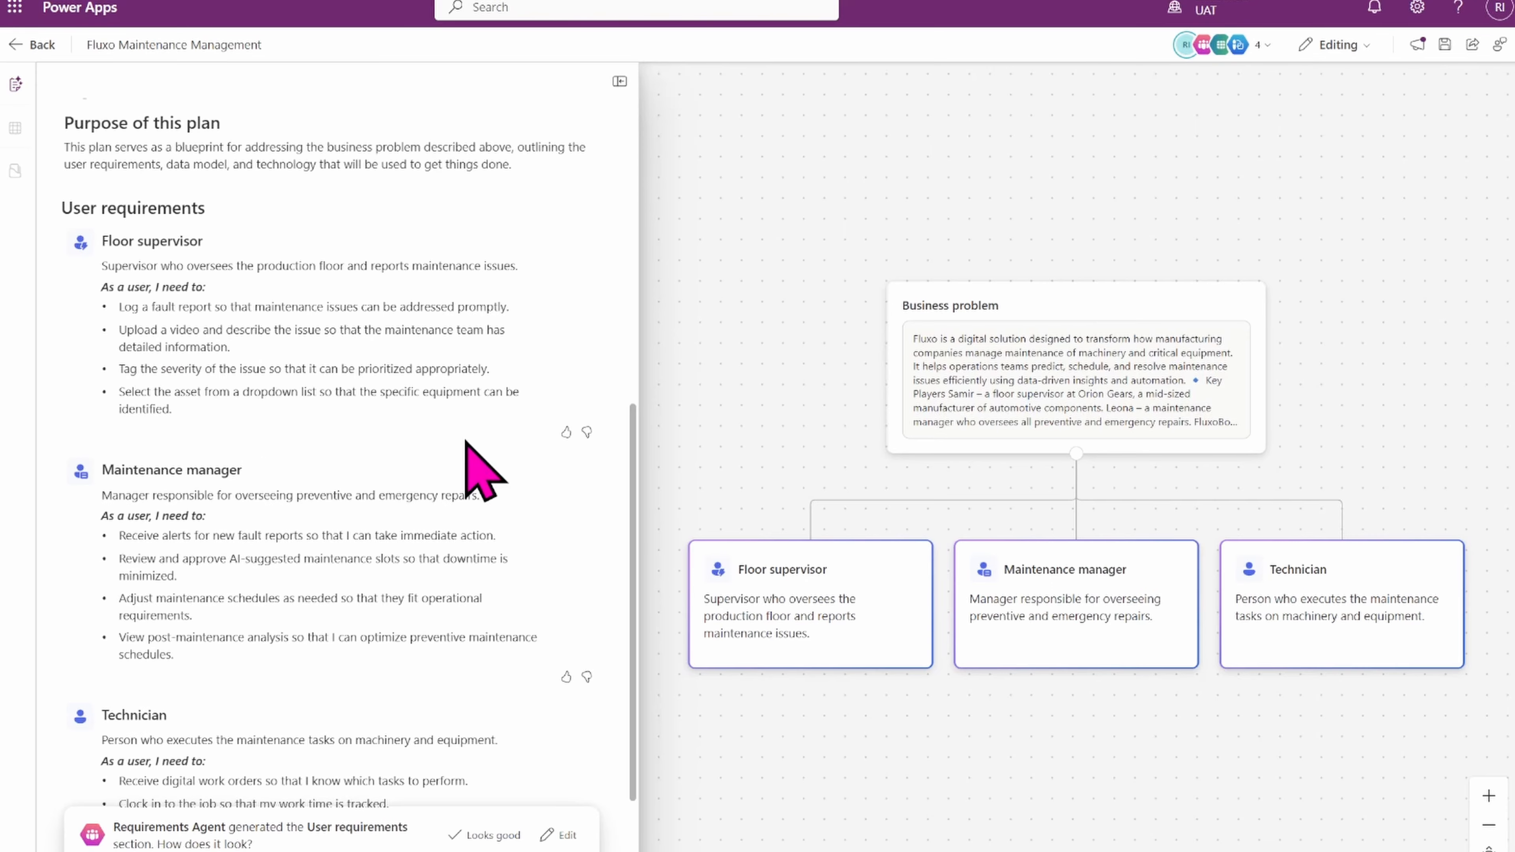
pyautogui.scroll(-3, 637, 621)
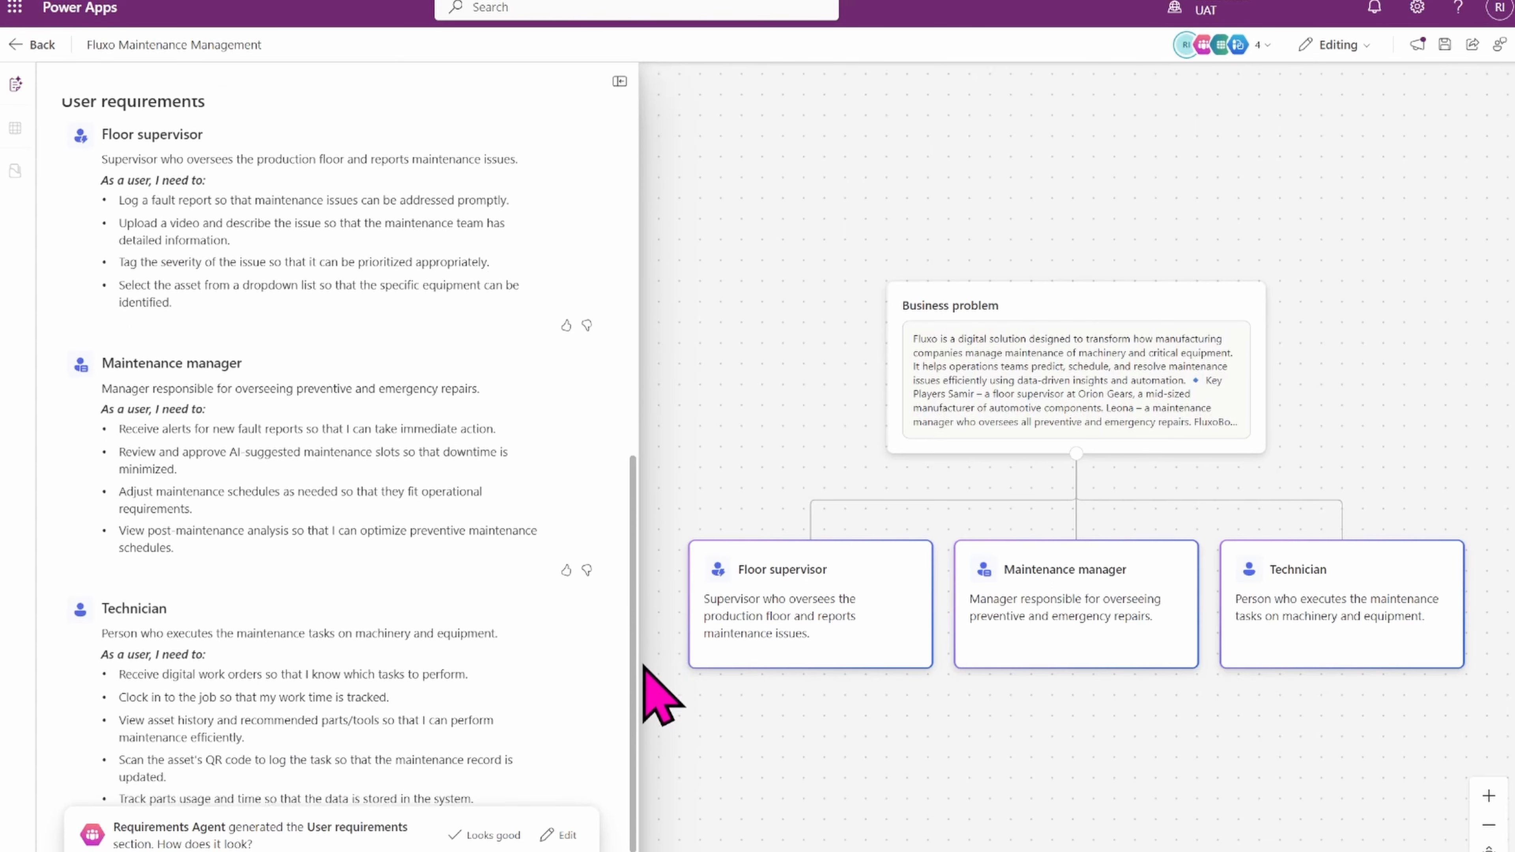
pyautogui.moveTo(646, 693)
pyautogui.mouseDown()
pyautogui.moveTo(631, 548)
pyautogui.moveTo(645, 688)
pyautogui.mouseUp()
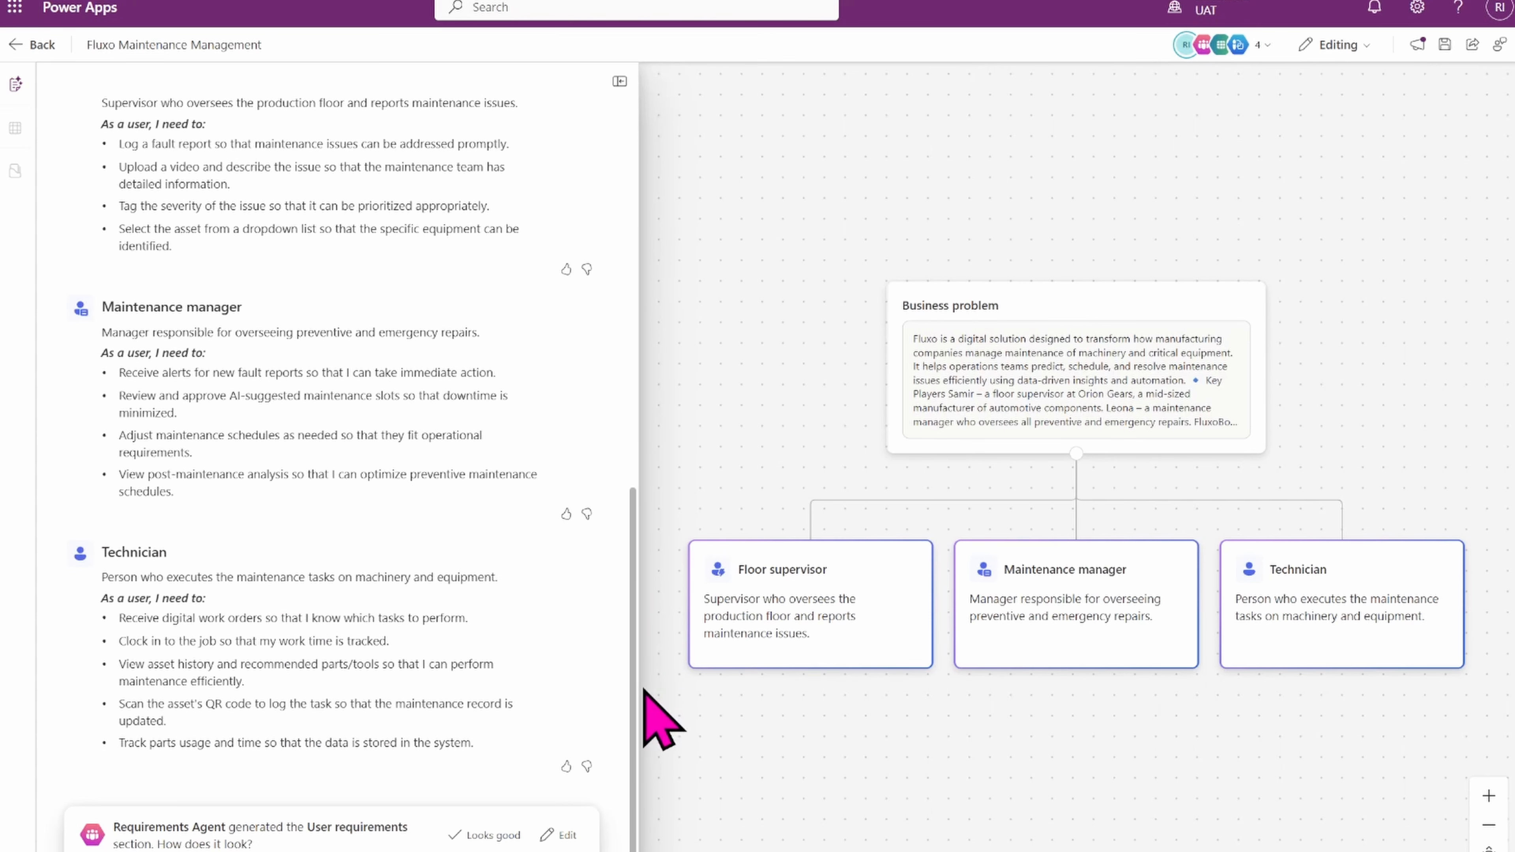
# Edit the User requirements section, adding empty requirement lines under the Maintenance manager and Floor supervisor roles.
pyautogui.click(549, 835)
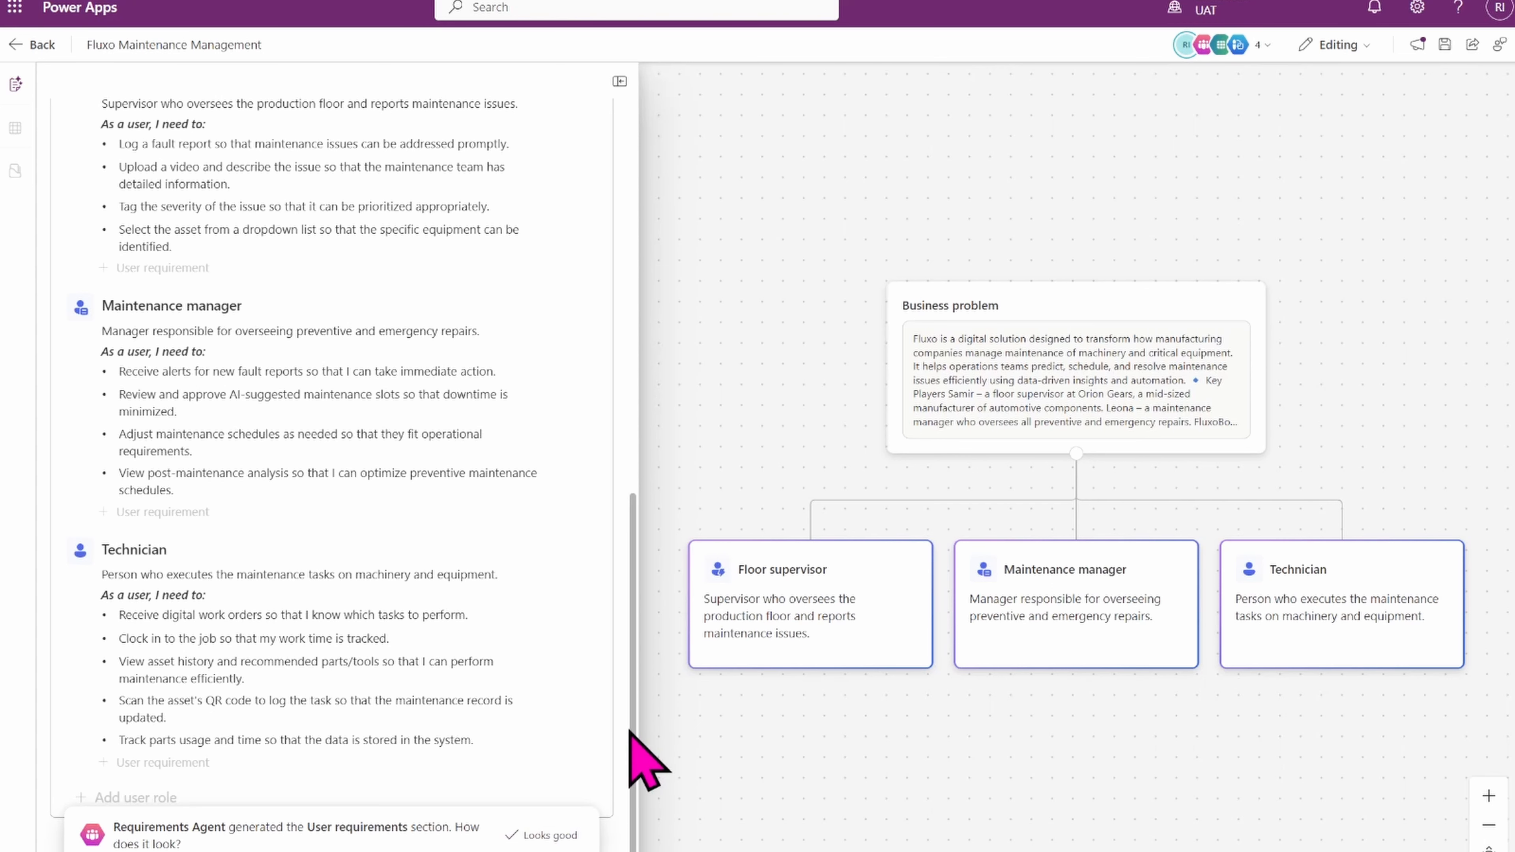
pyautogui.scroll(1, 631, 731)
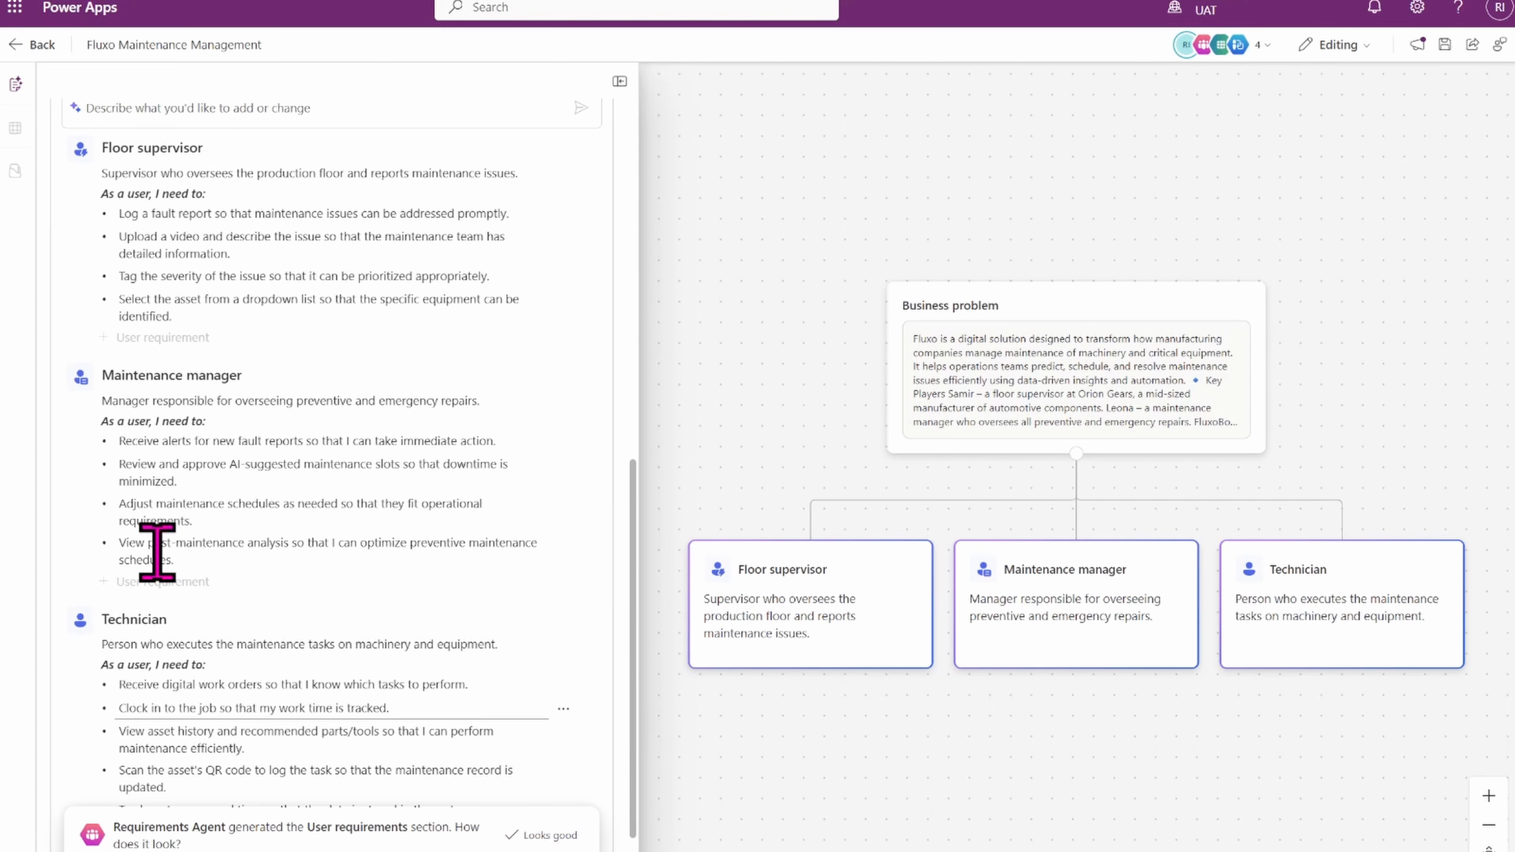
pyautogui.click(143, 588)
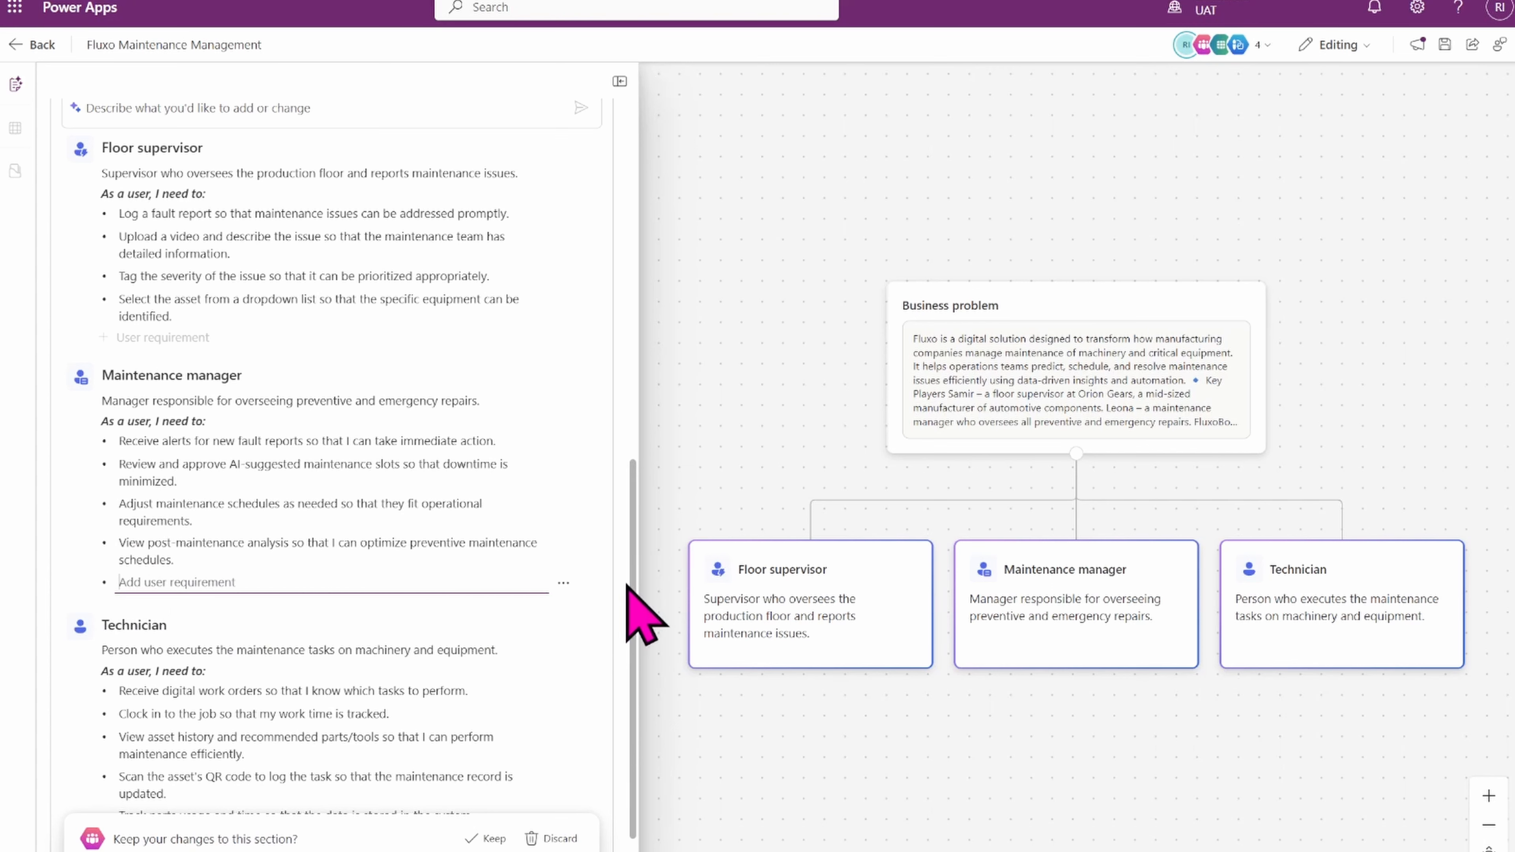
pyautogui.click(147, 316)
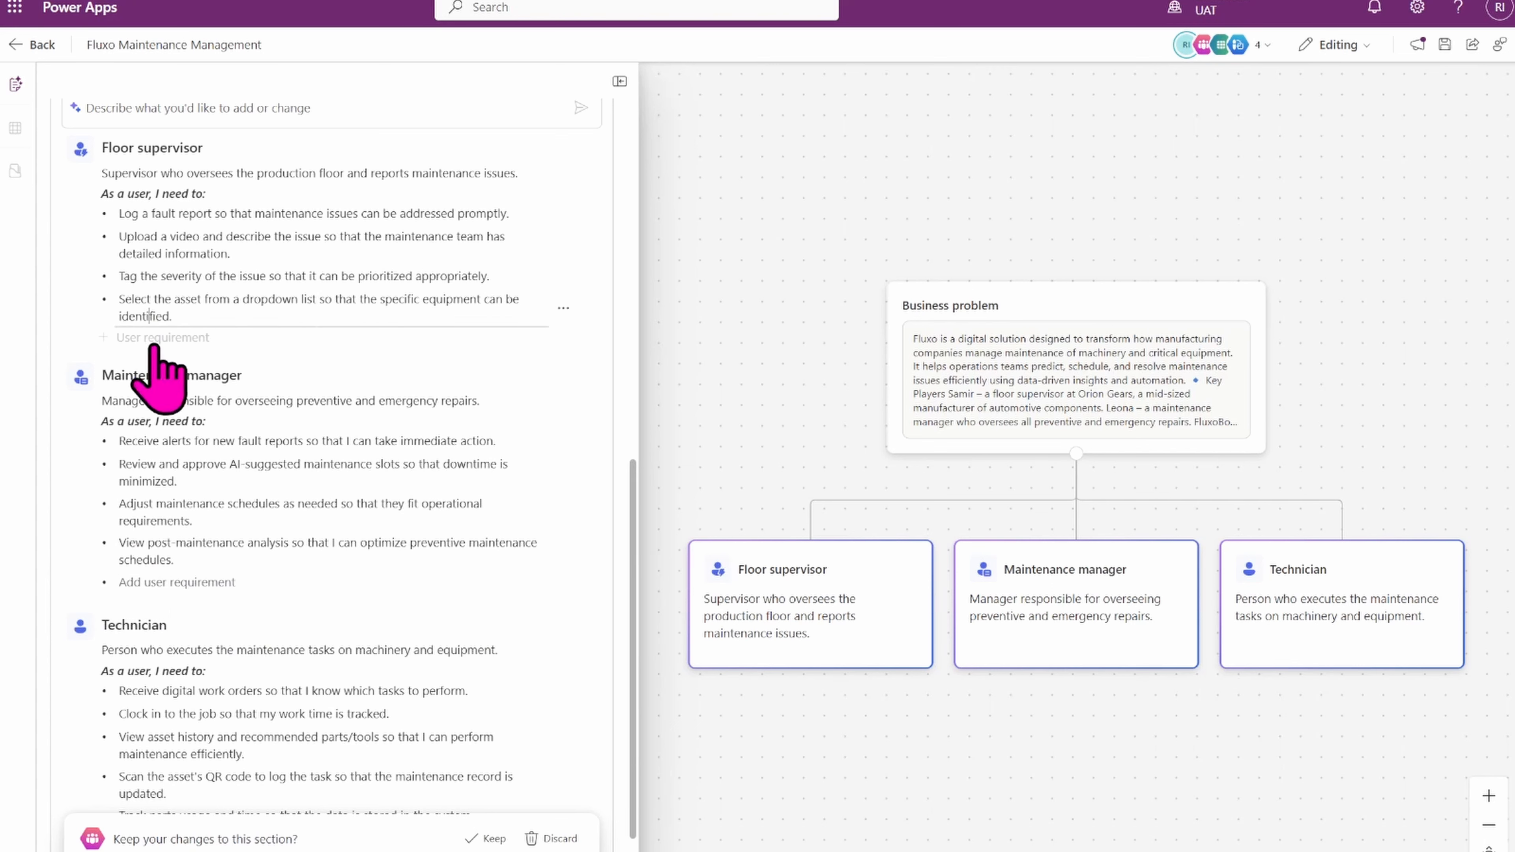
pyautogui.click(154, 345)
pyautogui.click(188, 317)
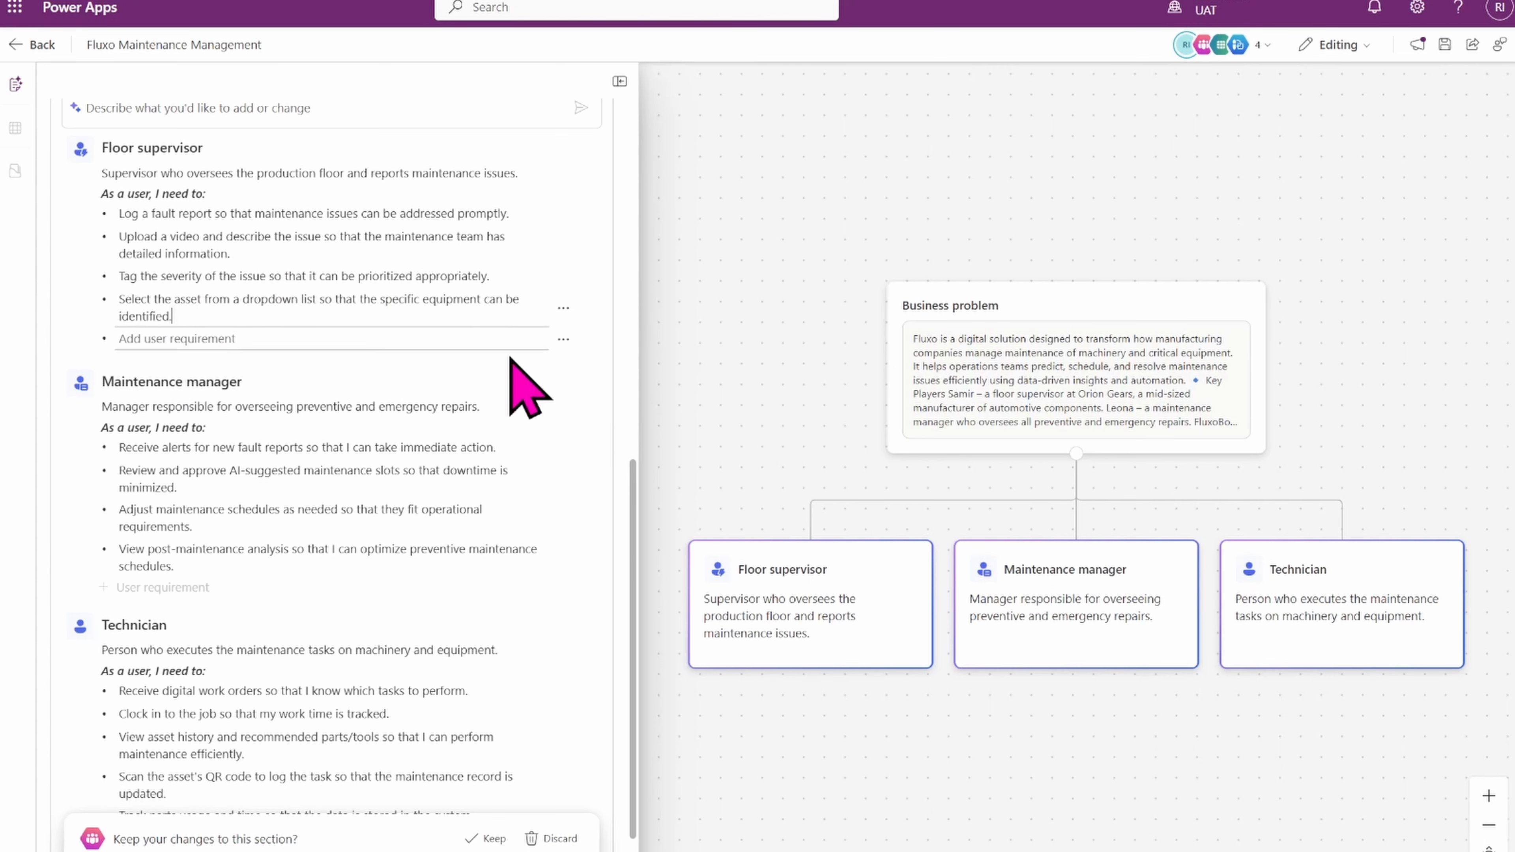
pyautogui.scroll(3, 631, 472)
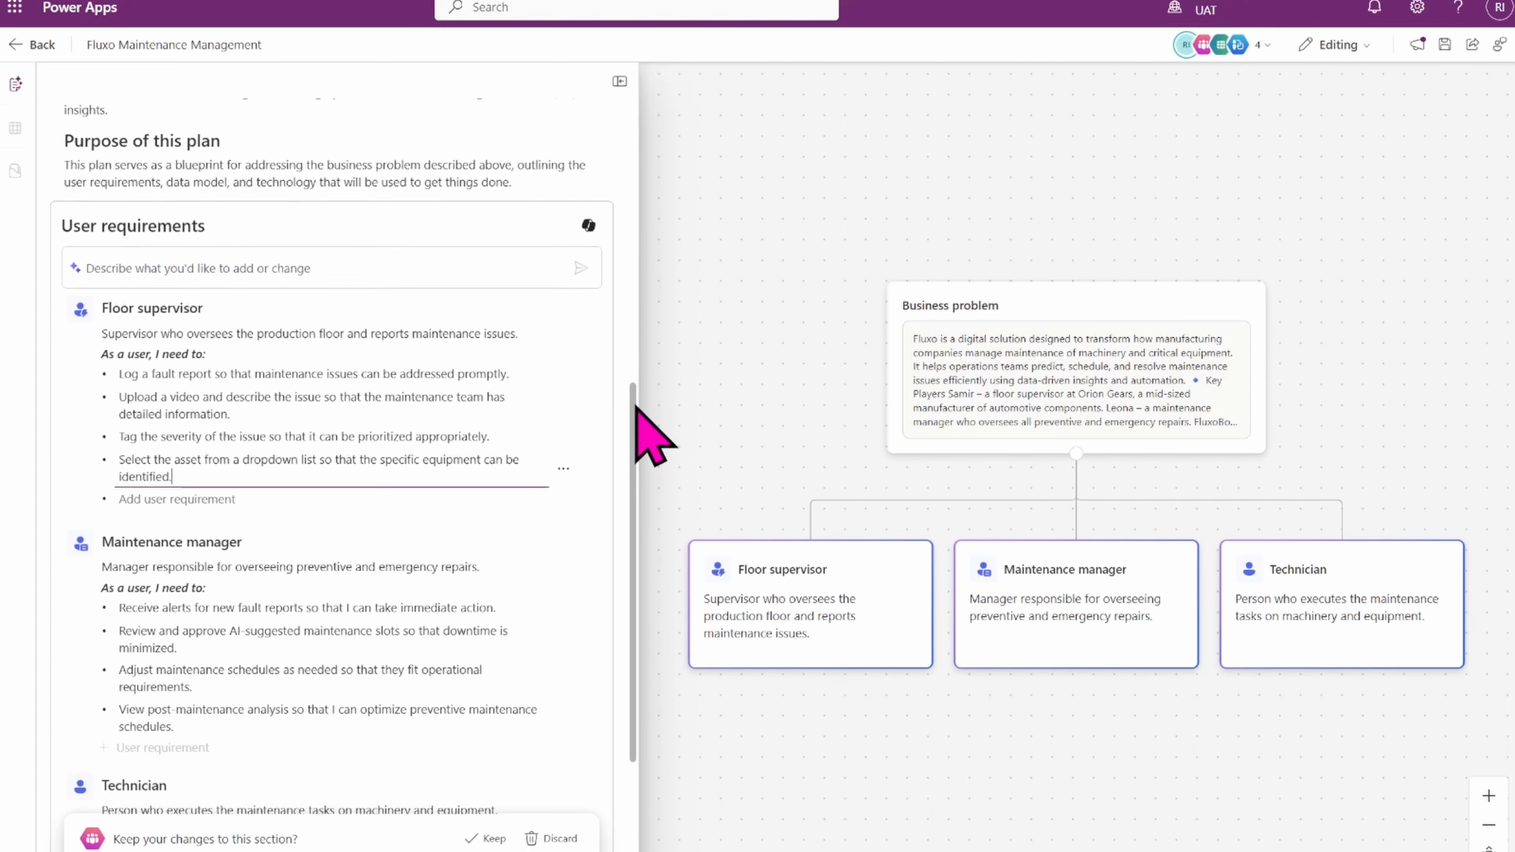
pyautogui.click(244, 271)
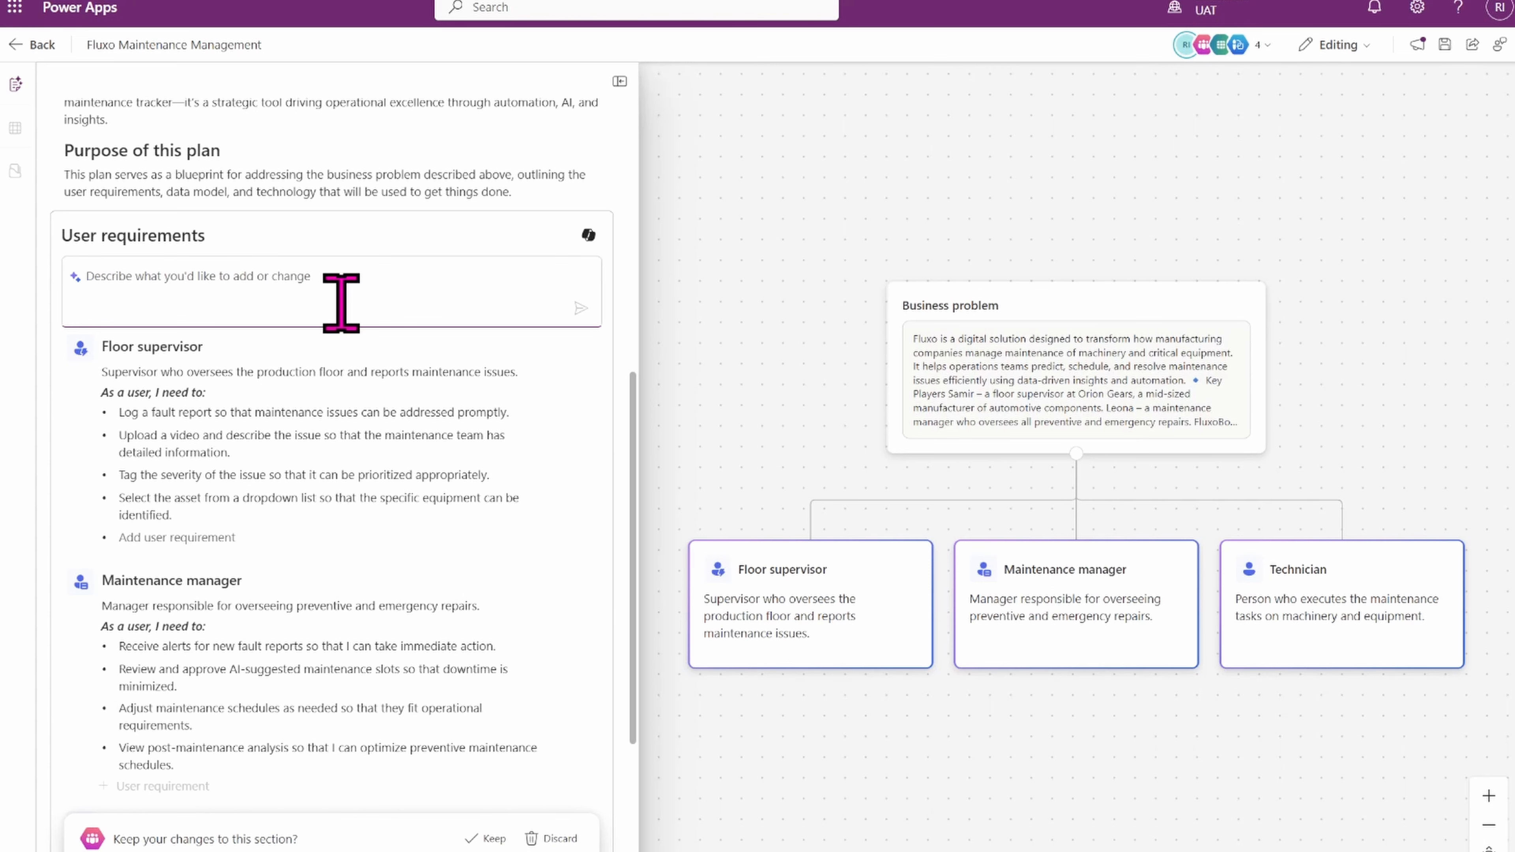
# Add a new user role placeholder at the end of the list and keep the User requirements section changes.
pyautogui.moveTo(634, 544); pyautogui.dragTo(623, 751)
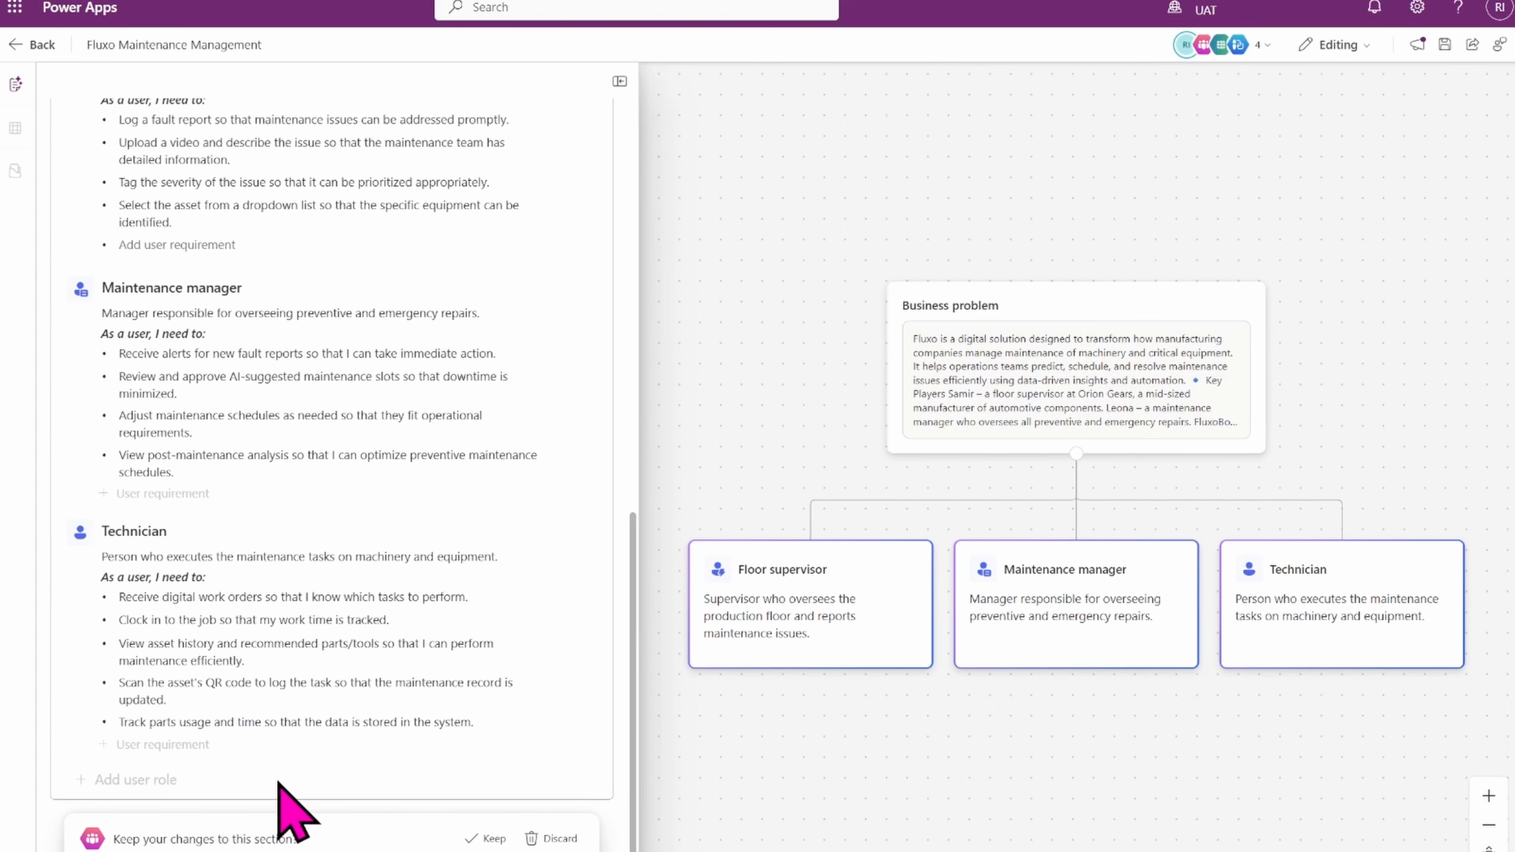
pyautogui.click(119, 780)
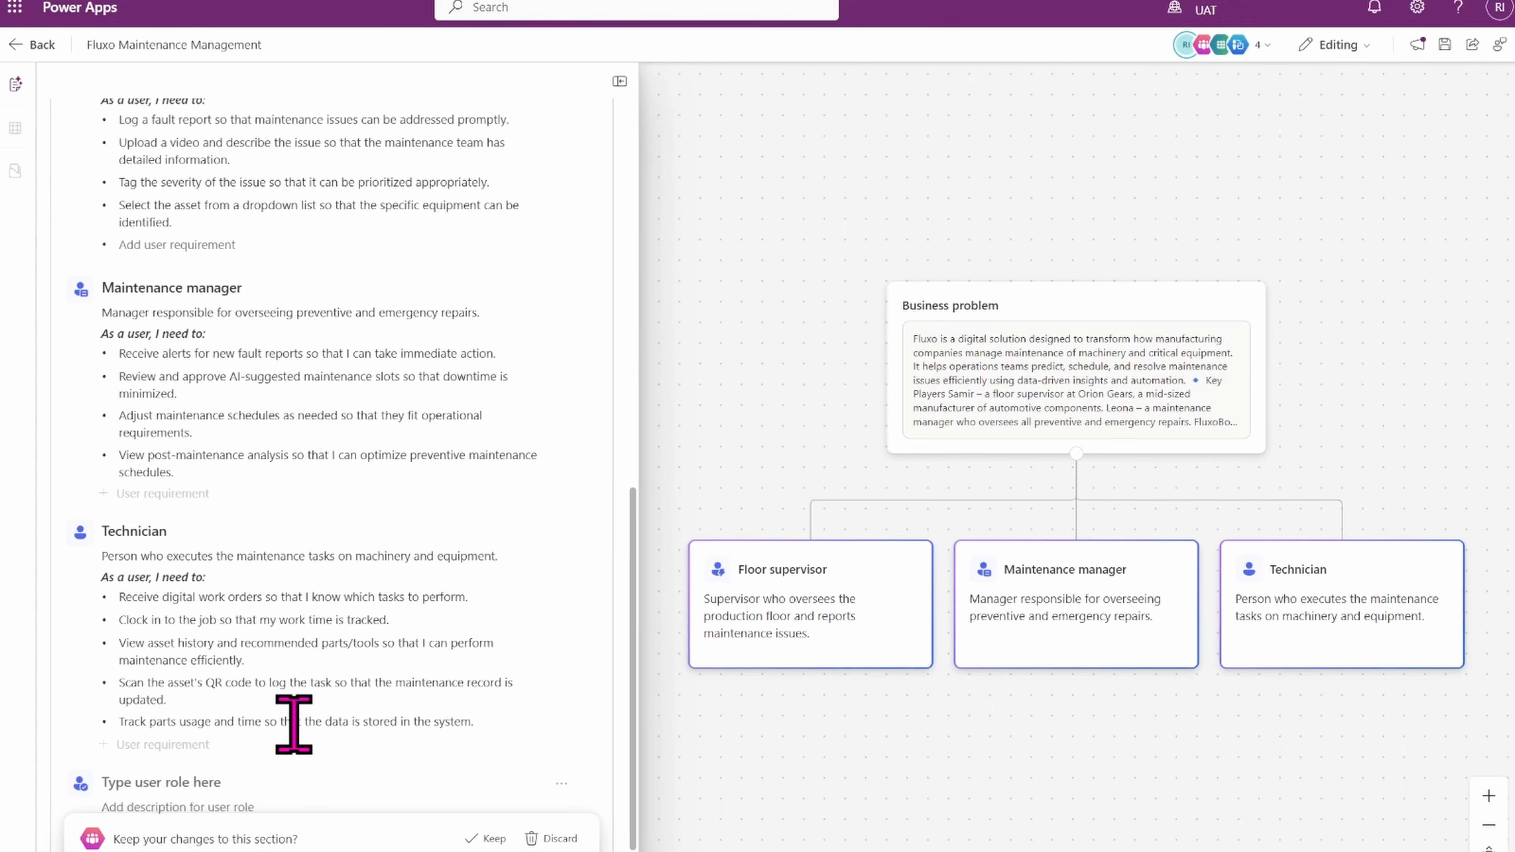
pyautogui.moveTo(635, 762); pyautogui.dragTo(607, 836)
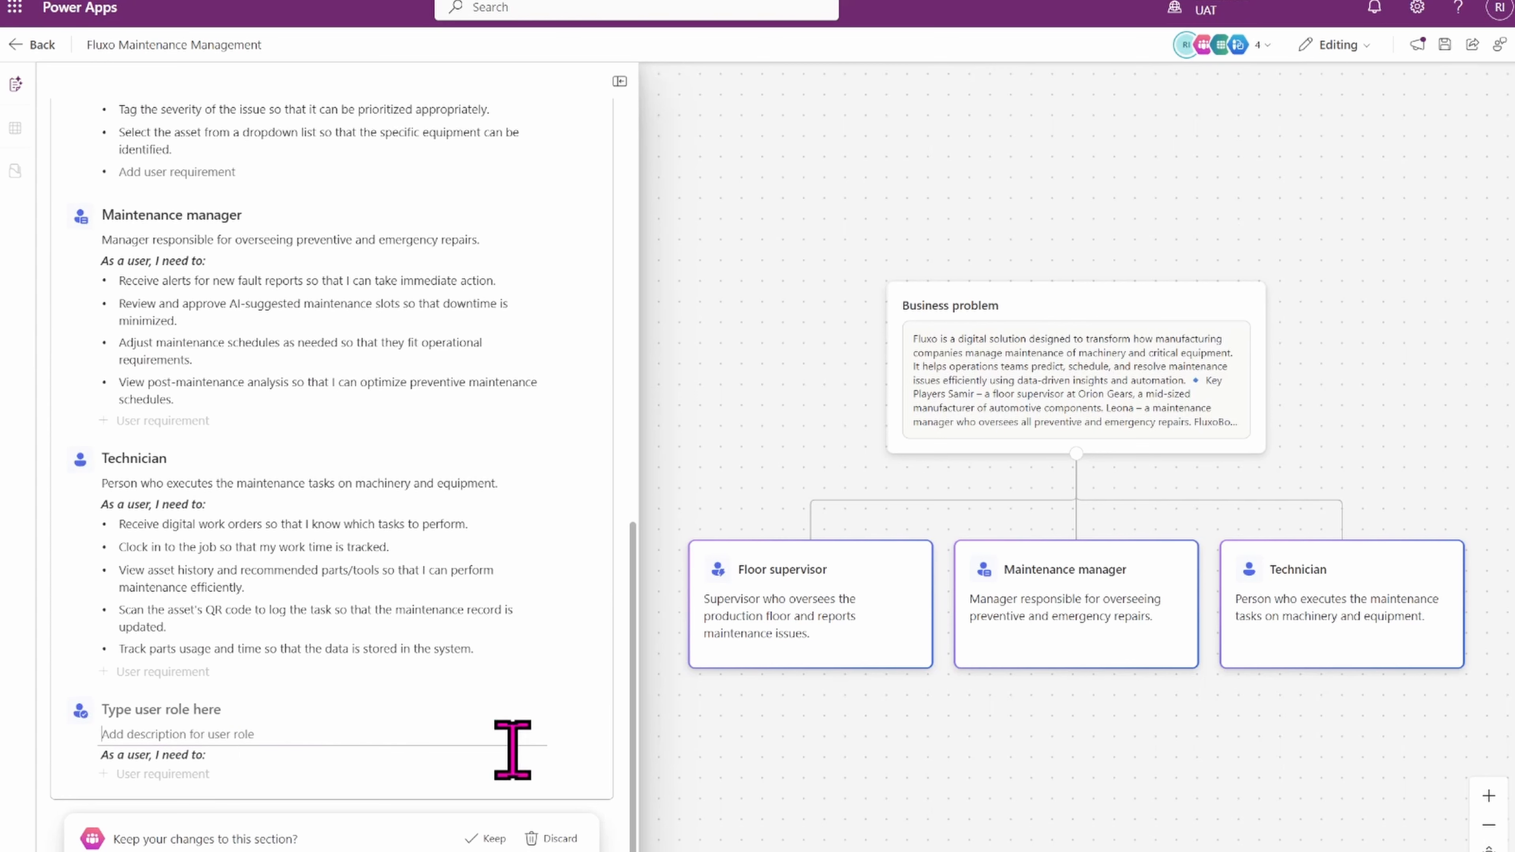
pyautogui.click(692, 757)
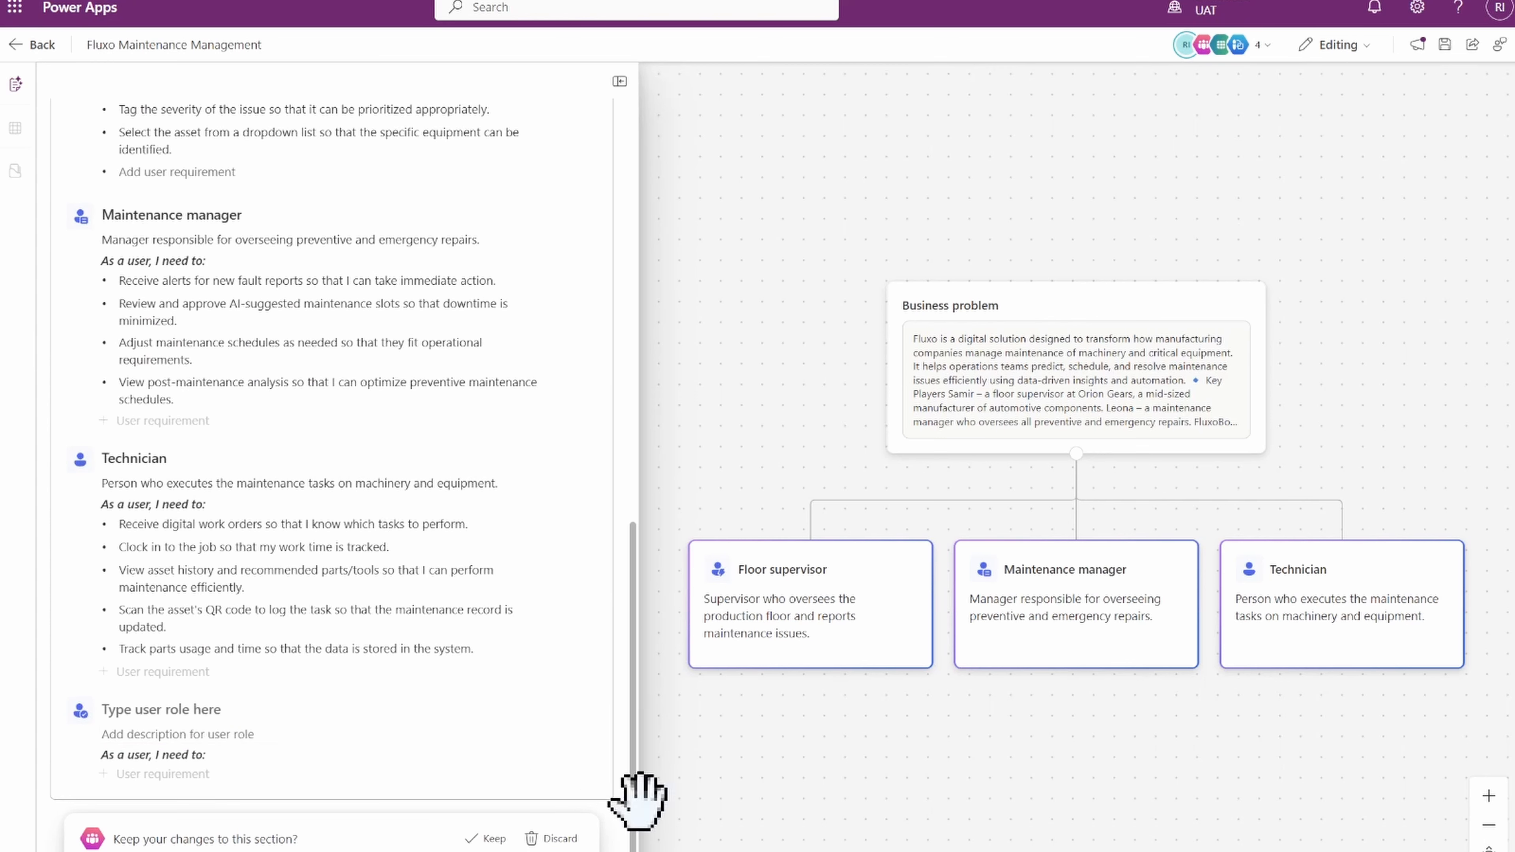
pyautogui.click(483, 838)
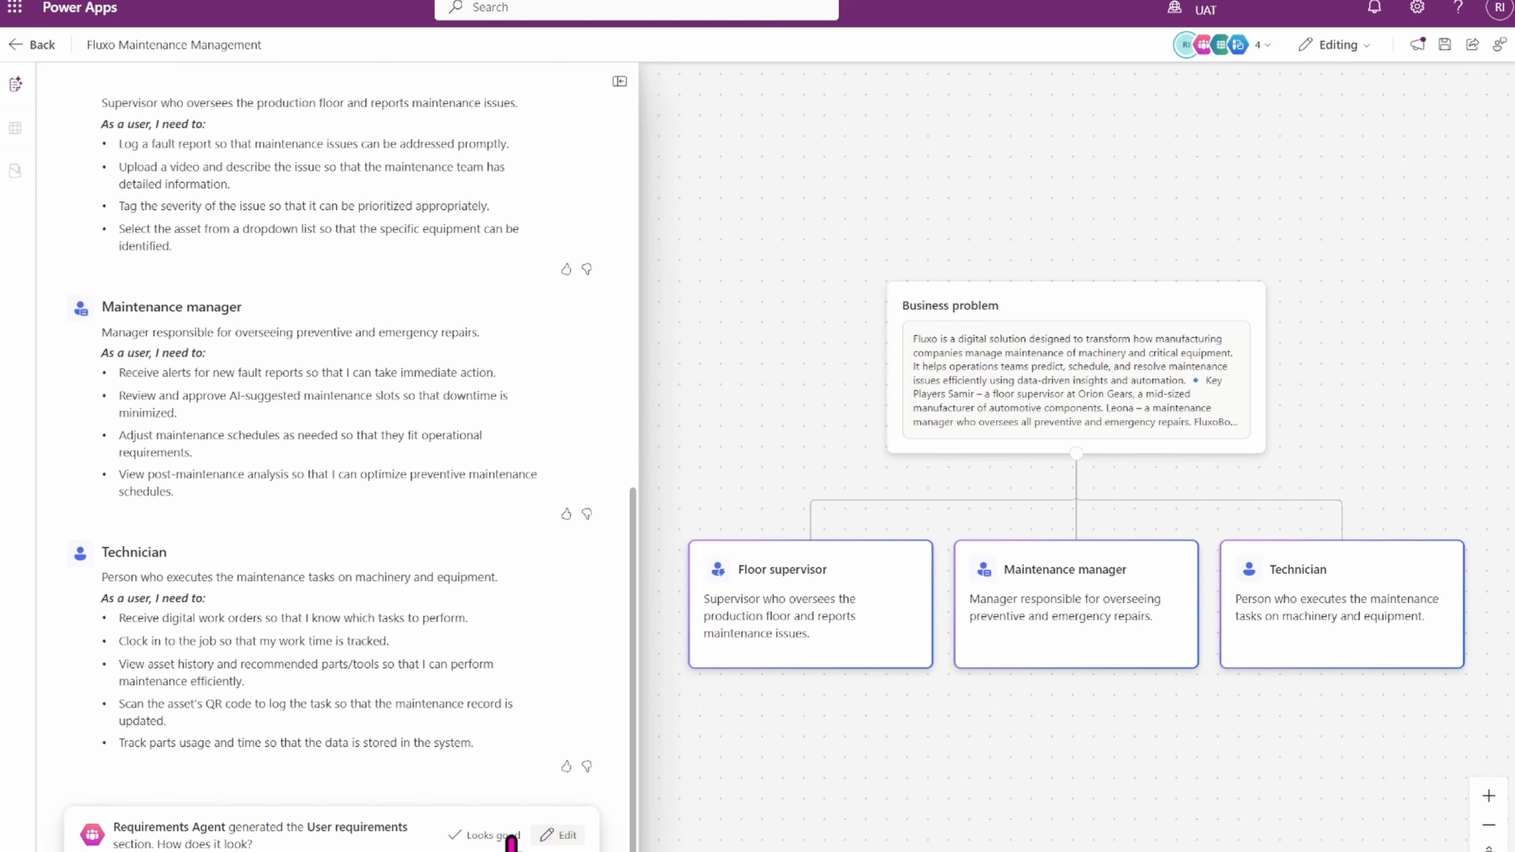
# Approve the User requirements section as looking good and show details of the generated data model.
pyautogui.click(493, 836)
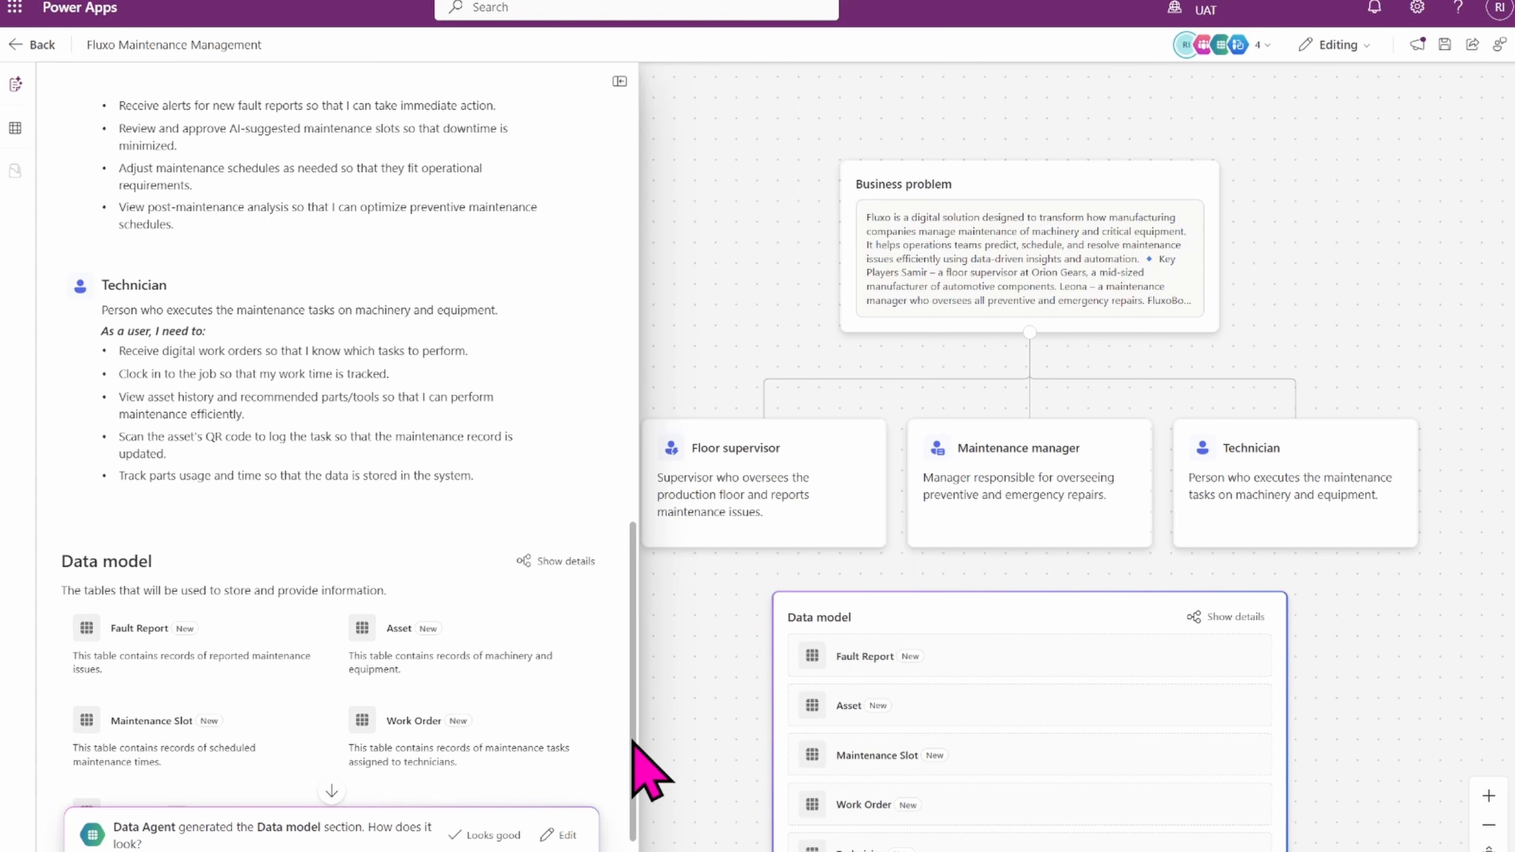
pyautogui.scroll(-2, 636, 769)
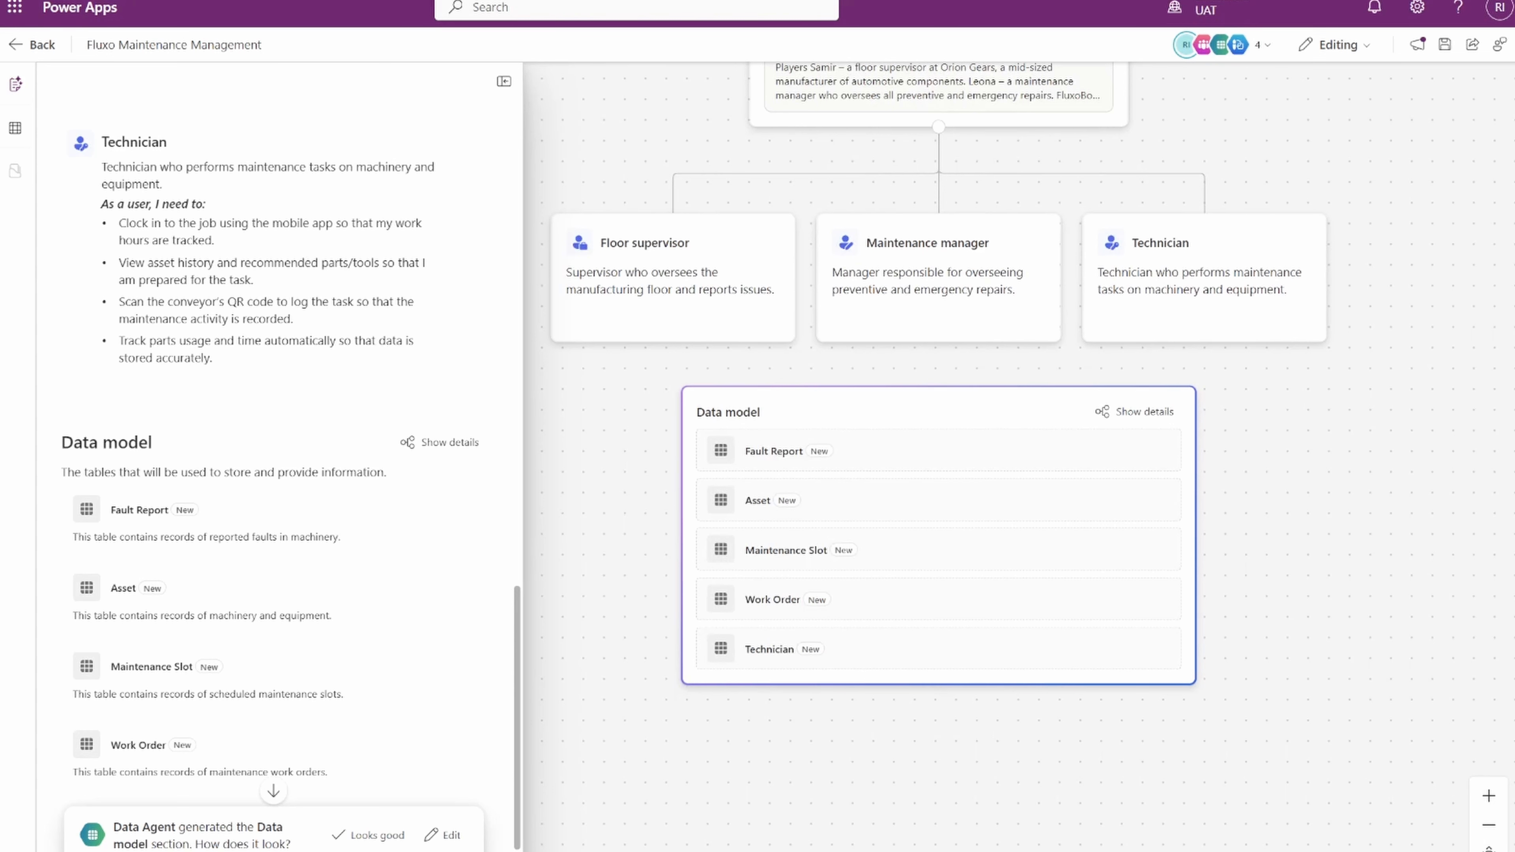
pyautogui.click(1135, 420)
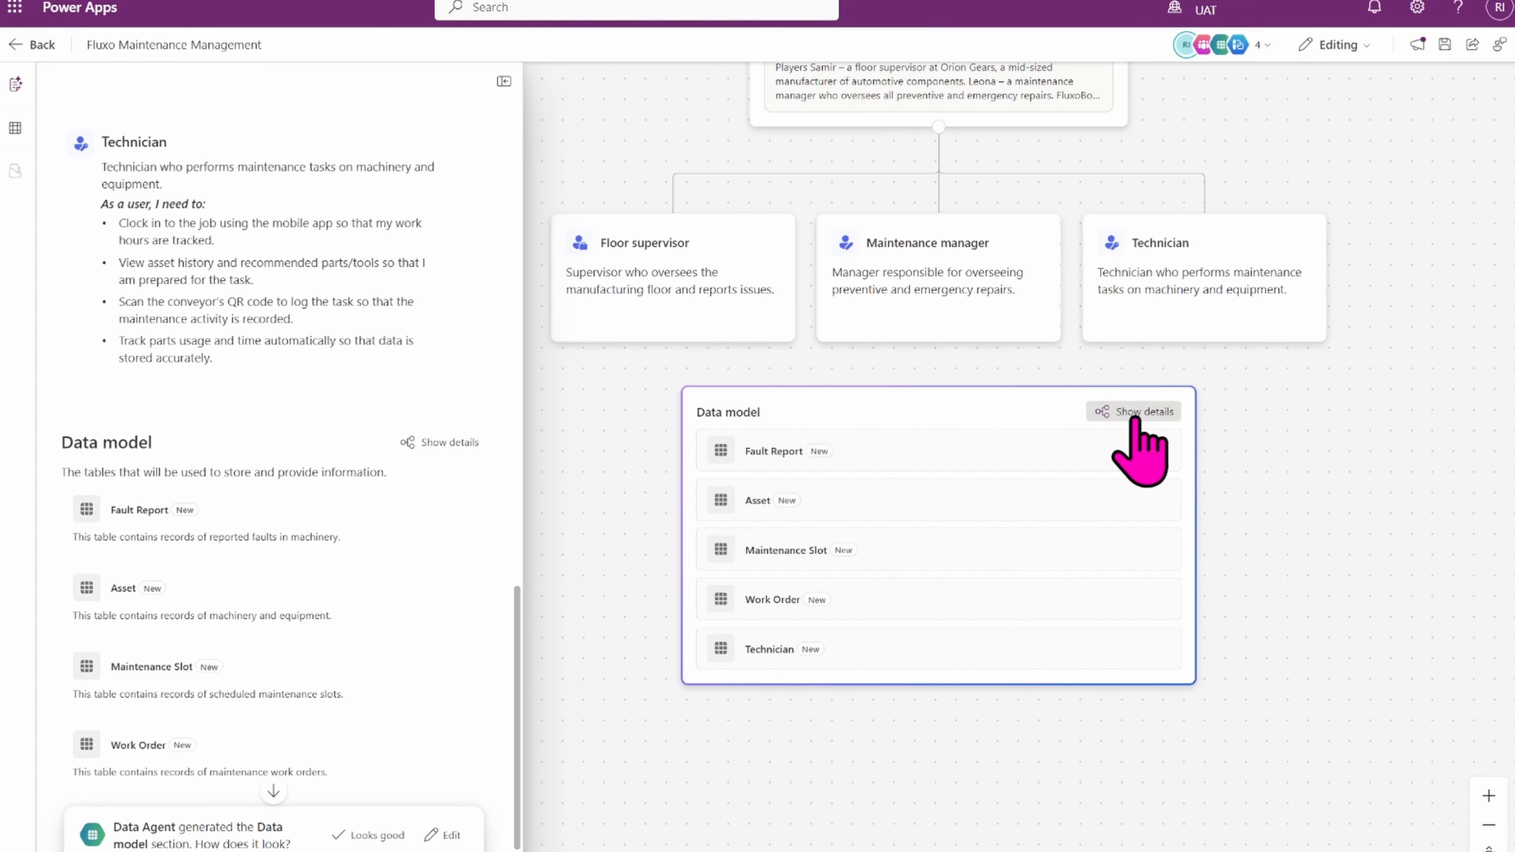
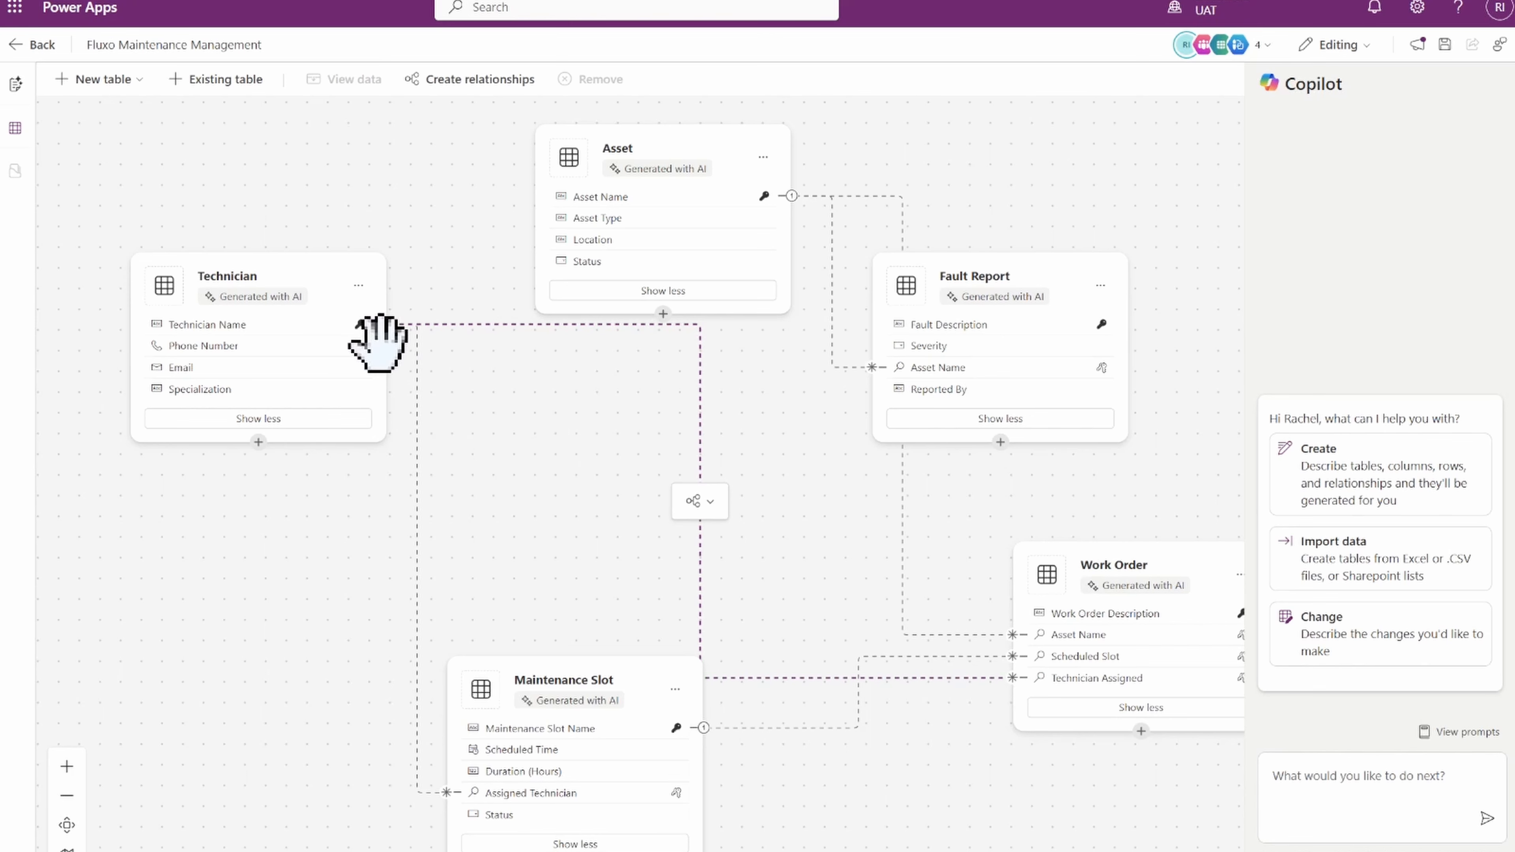
# Try changing the Technician–Work Order relationship type to Many-to-one.
pyautogui.click(703, 503)
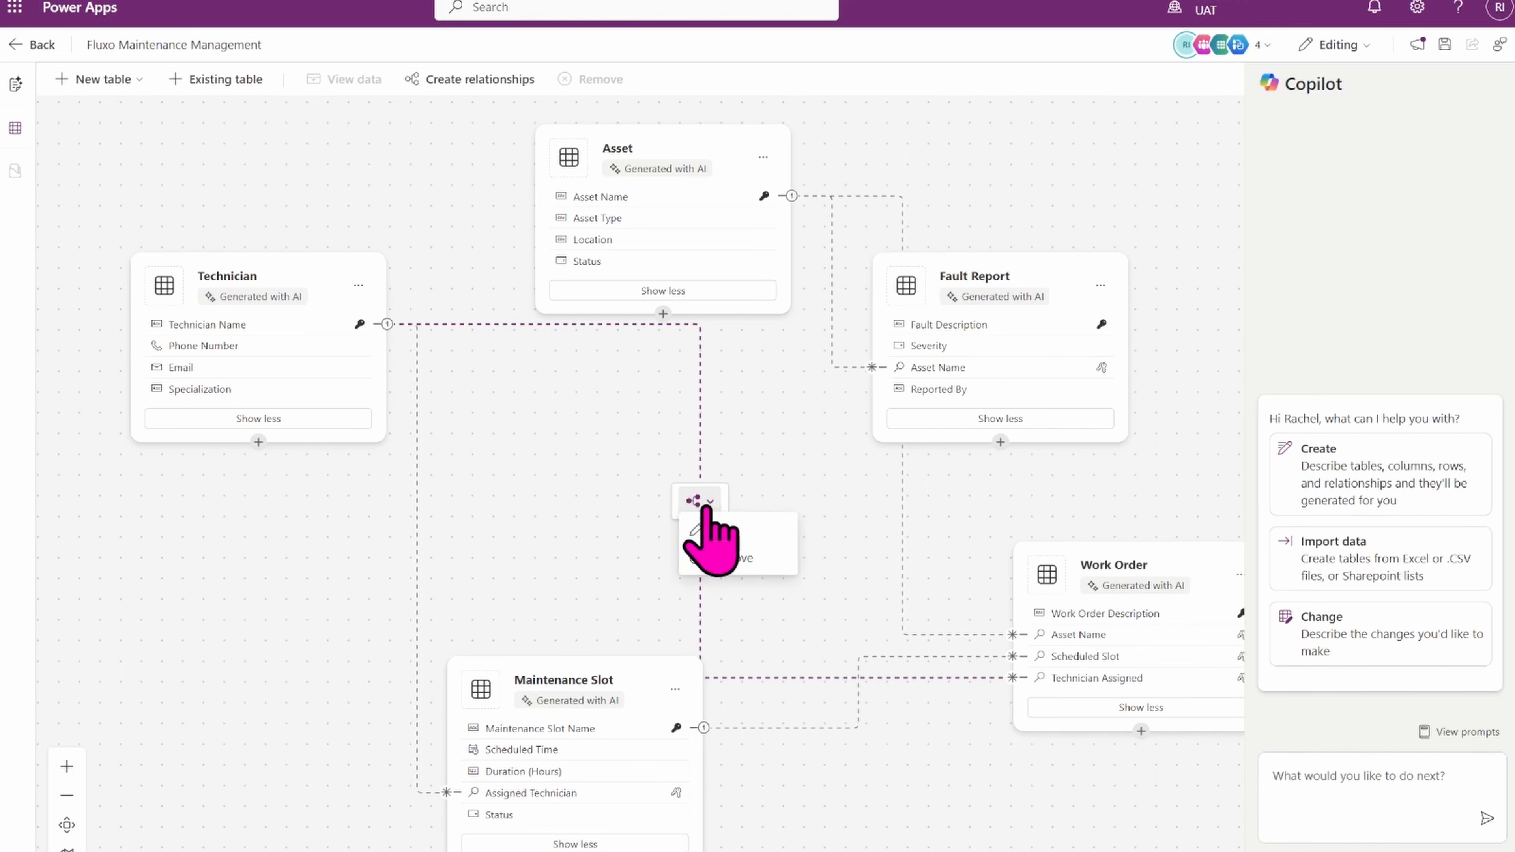
pyautogui.click(722, 534)
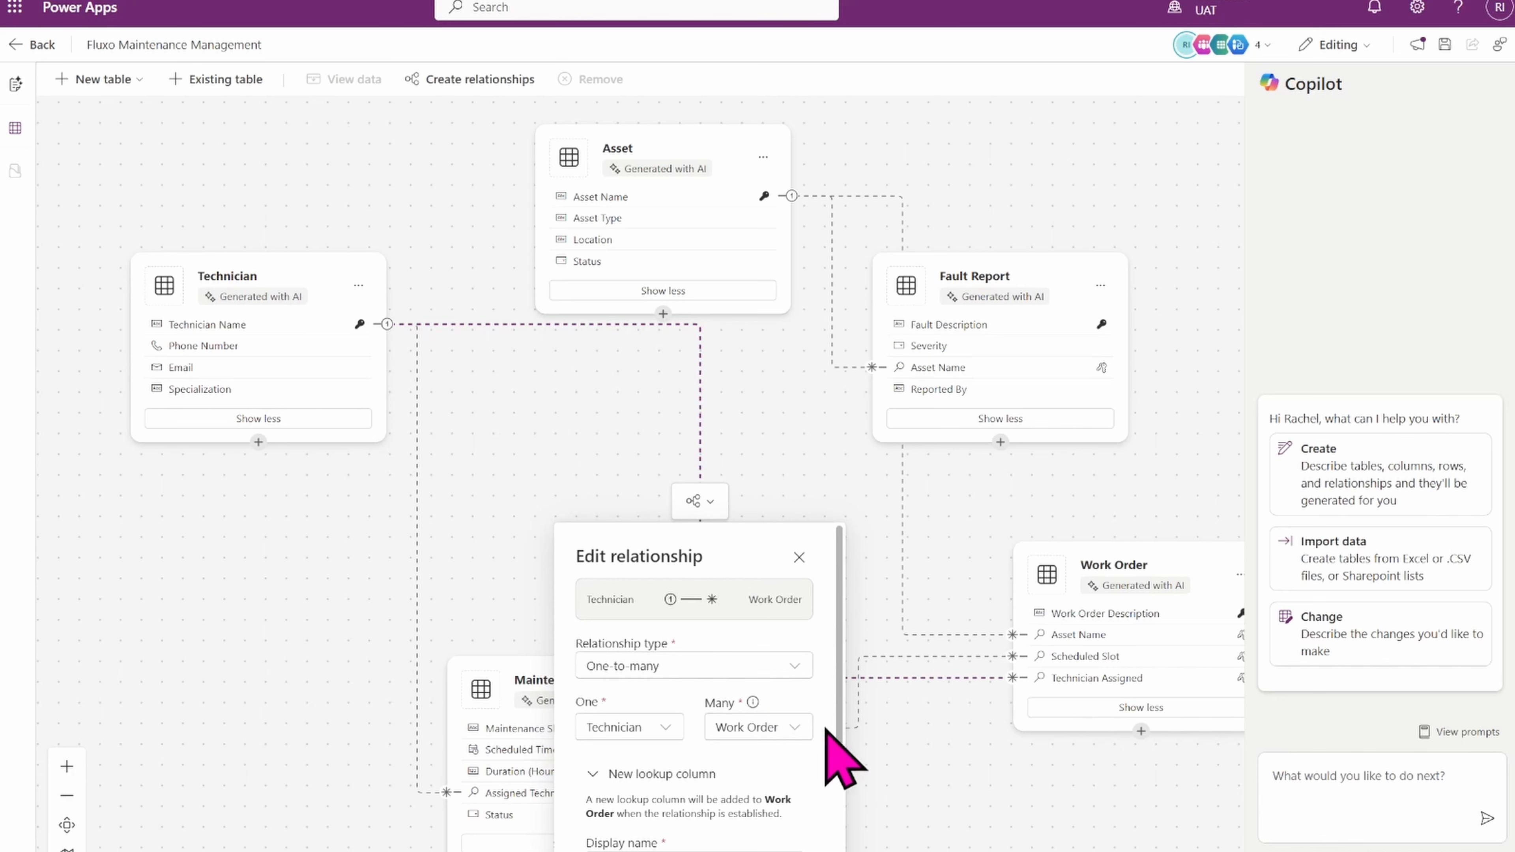
pyautogui.scroll(-1, 841, 732)
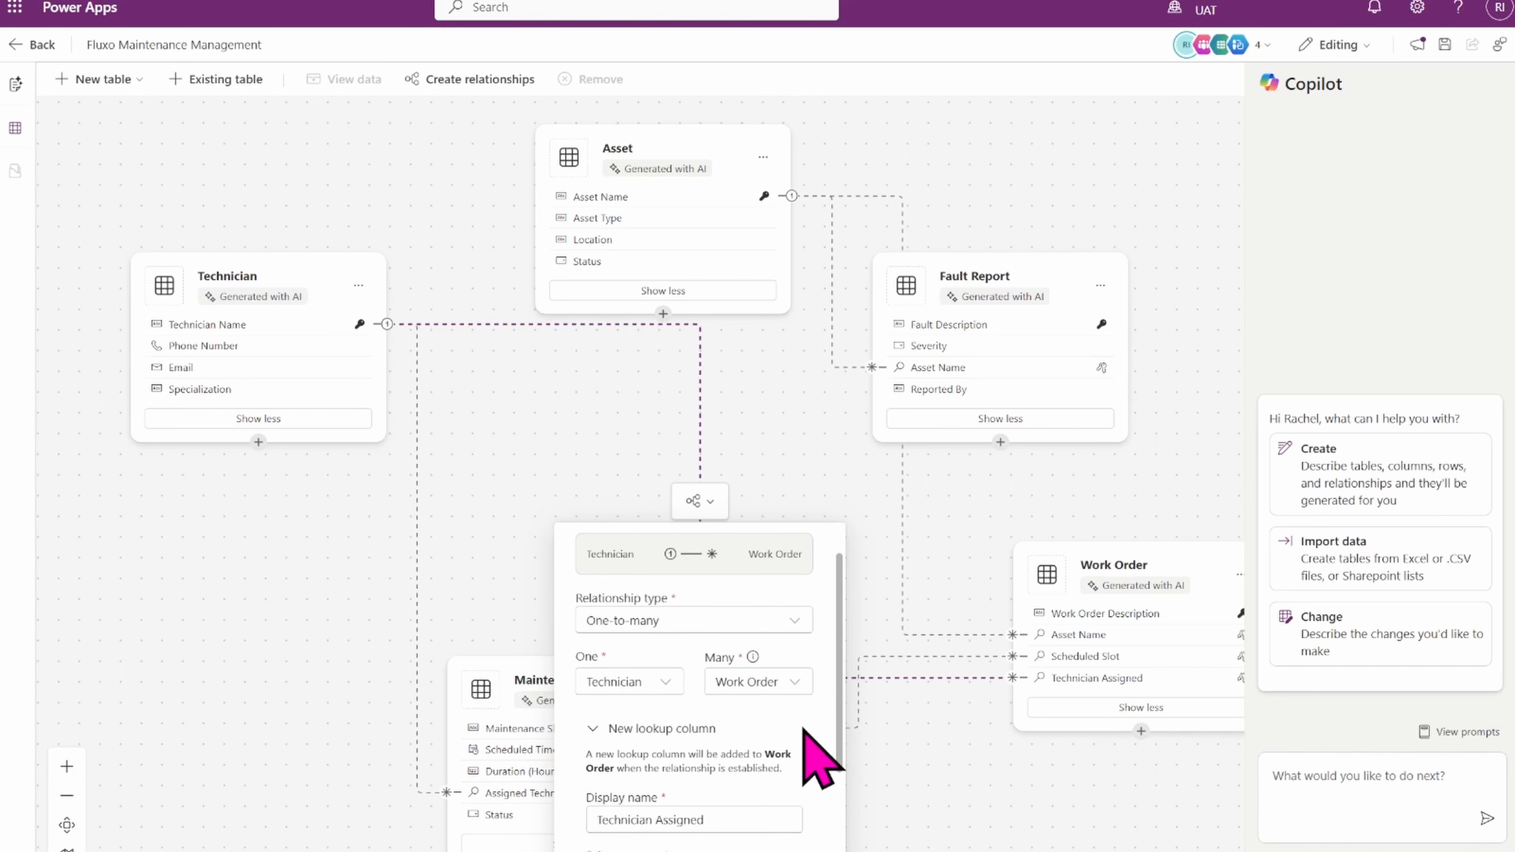
pyautogui.click(623, 621)
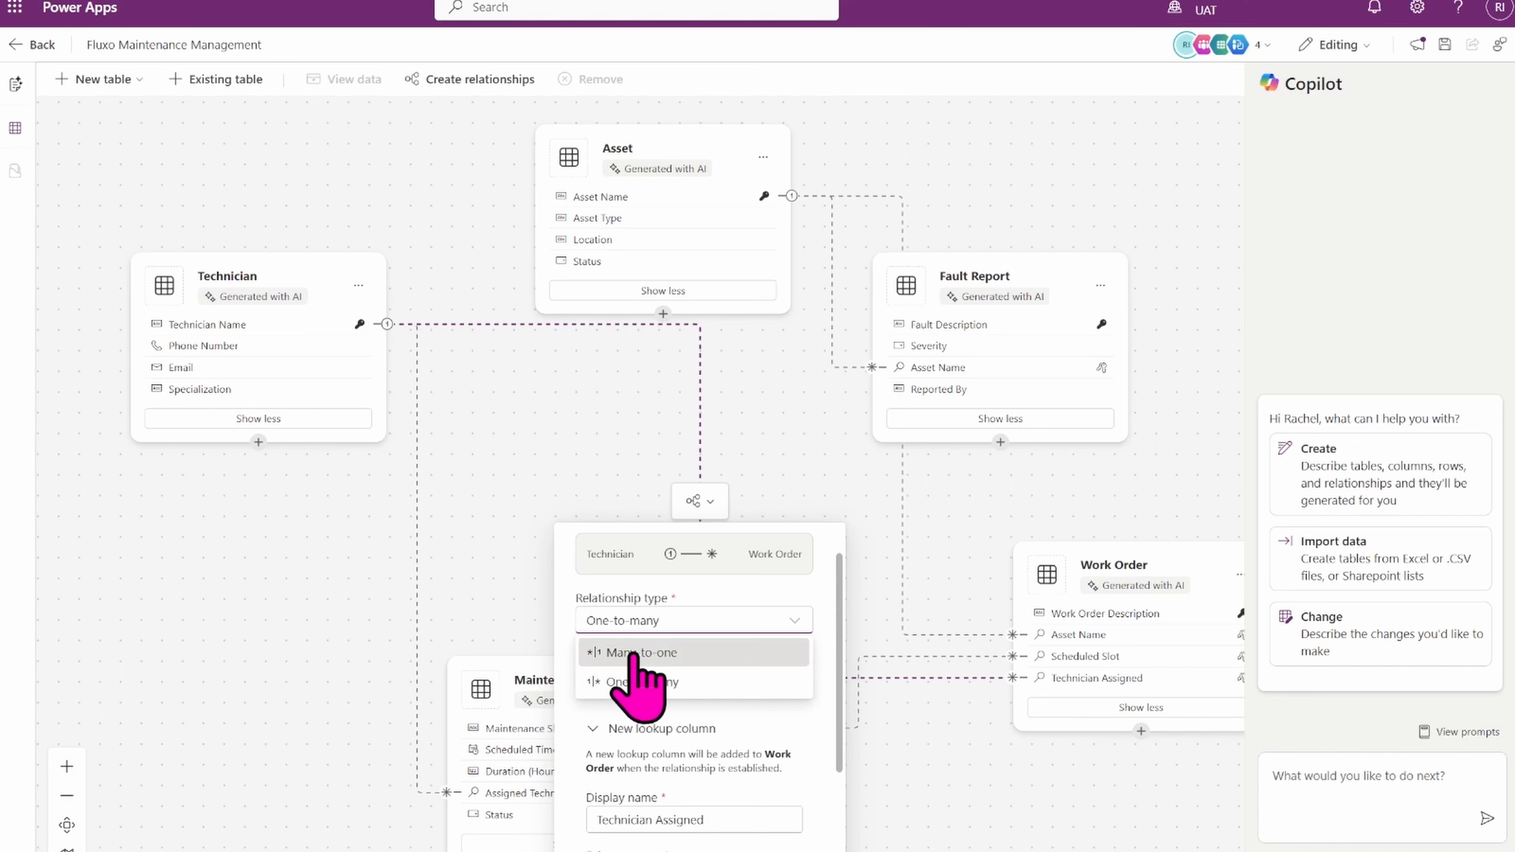
pyautogui.click(632, 652)
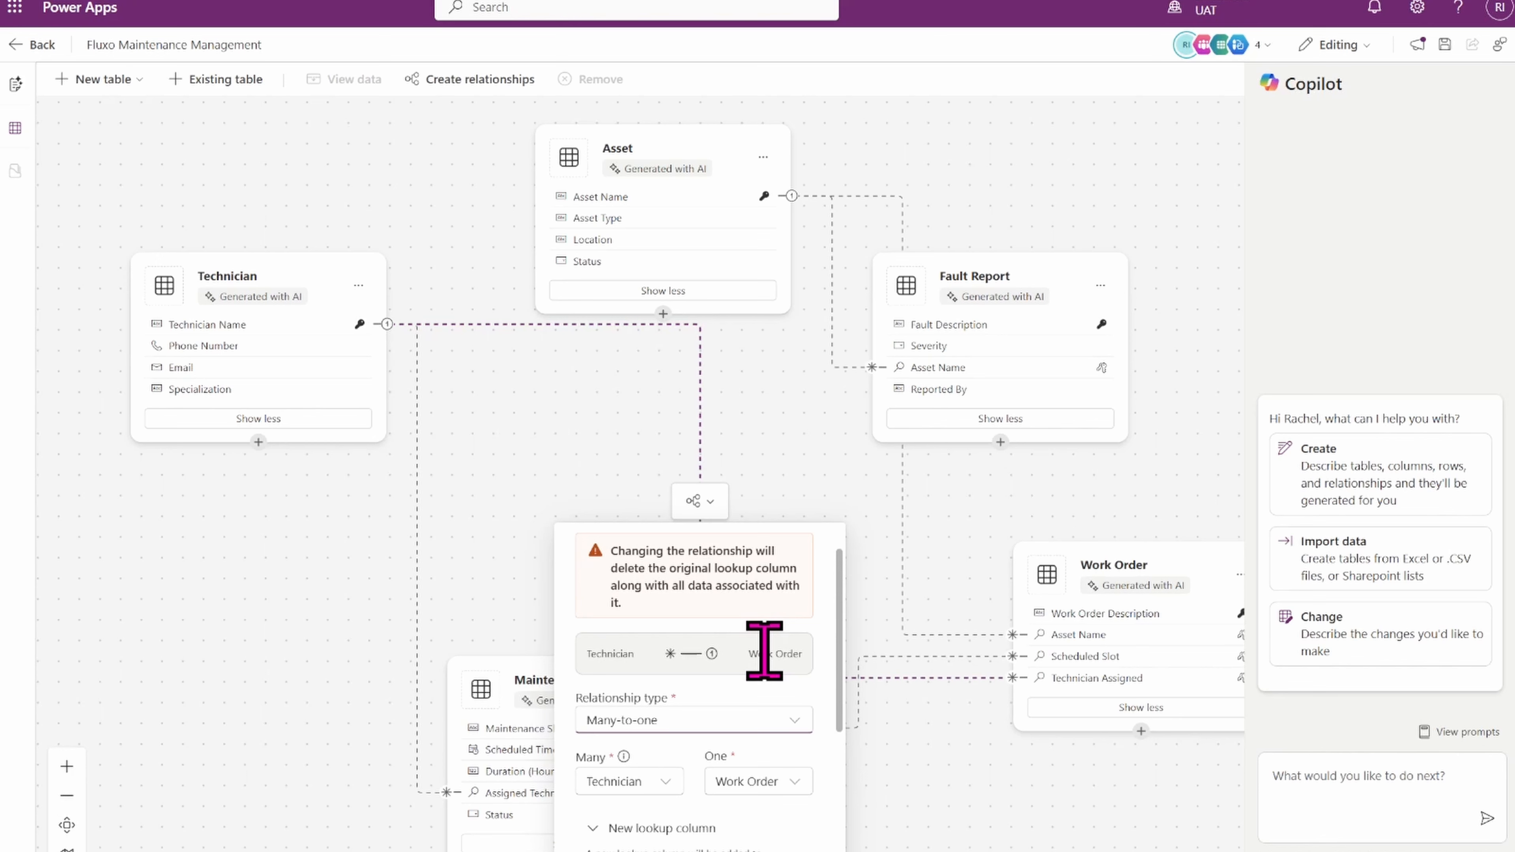
pyautogui.moveTo(838, 713); pyautogui.dragTo(835, 851)
pyautogui.click(789, 850)
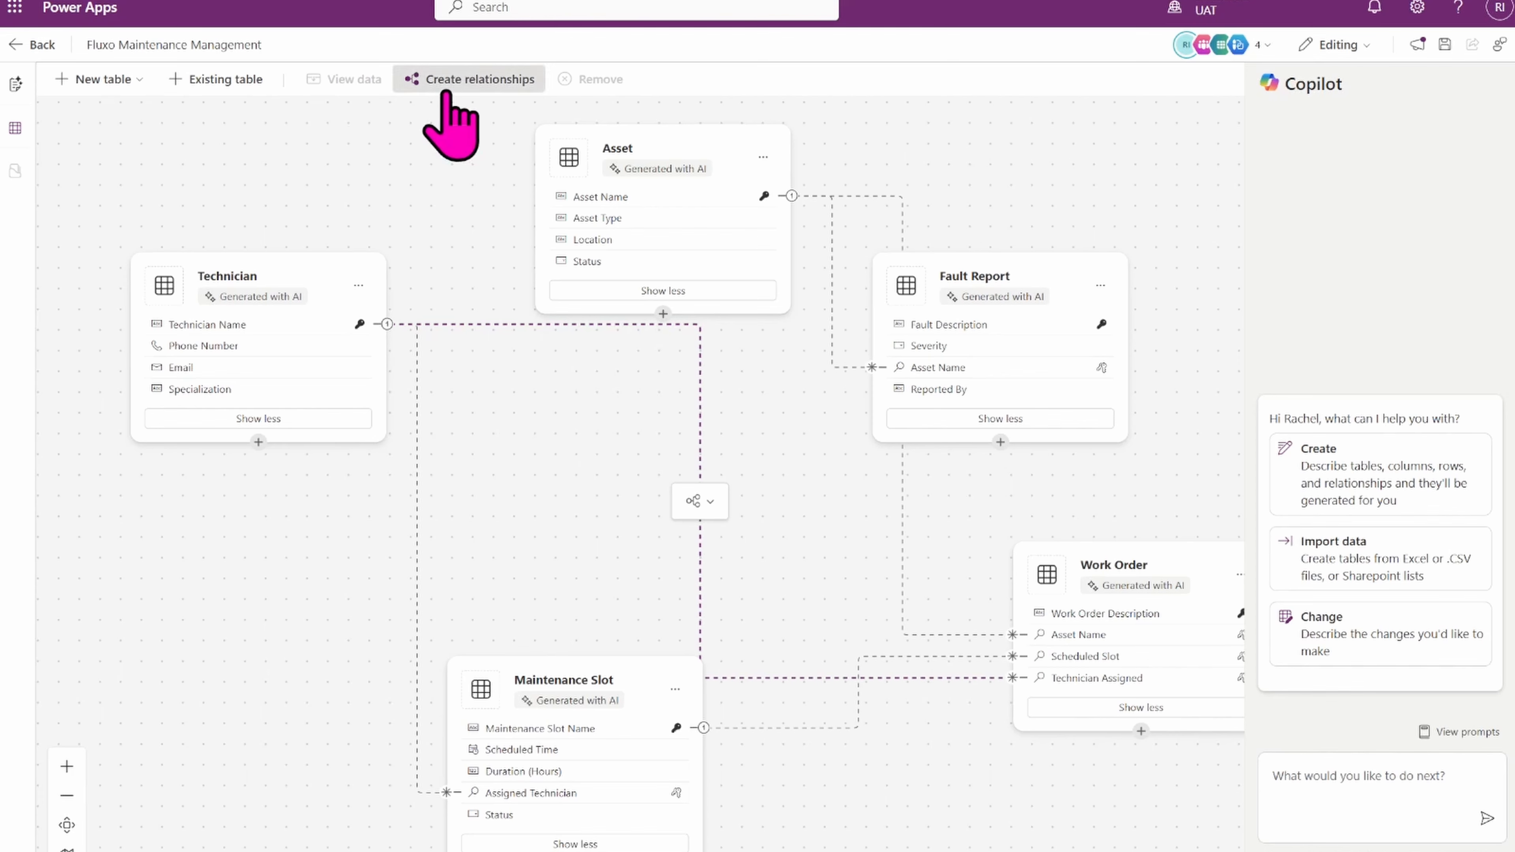
pyautogui.click(475, 79)
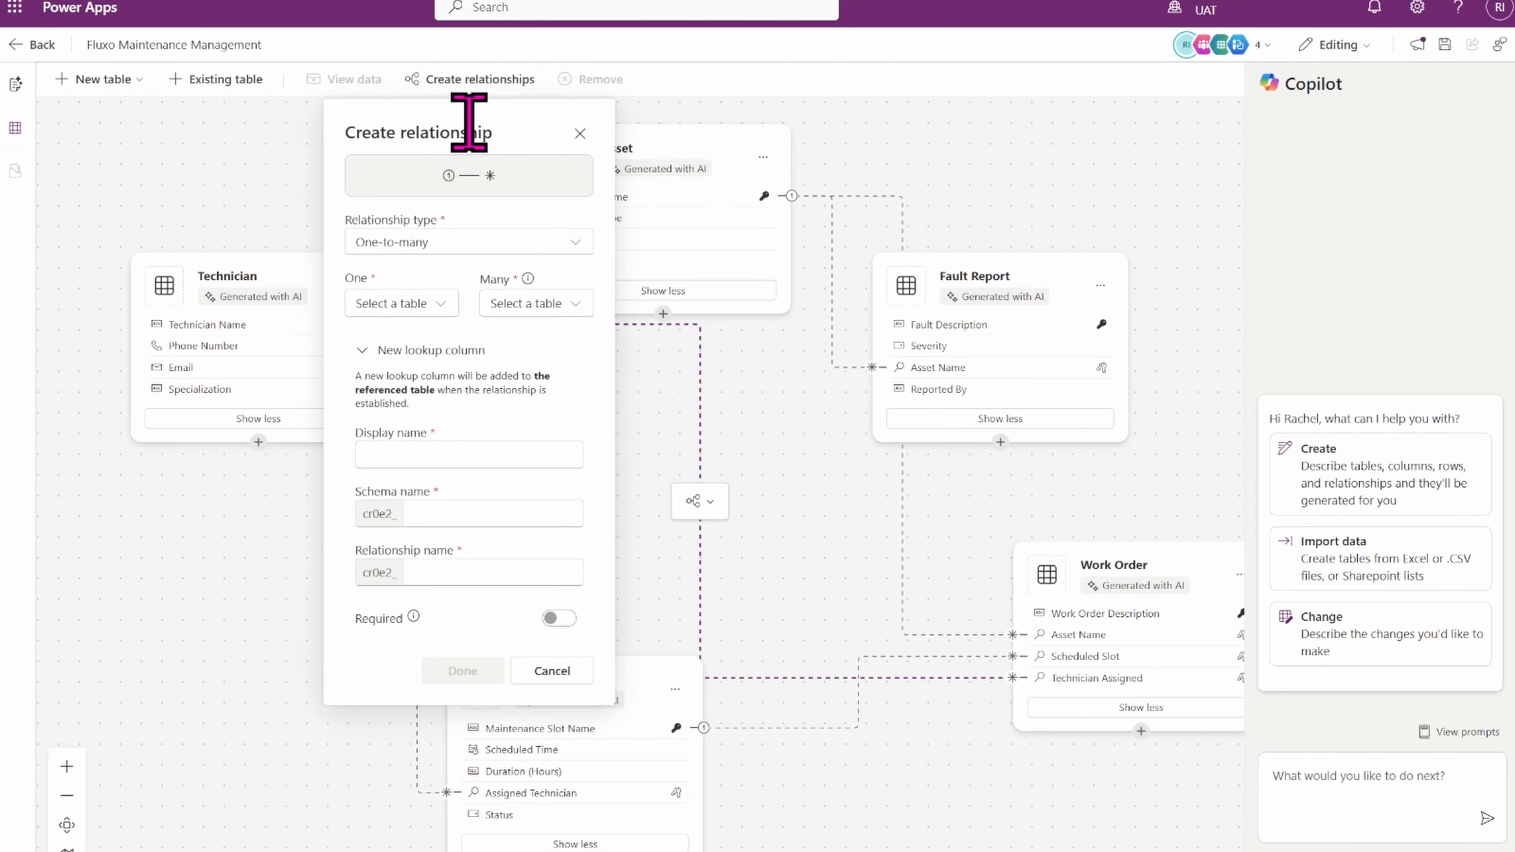
pyautogui.moveTo(531, 131); pyautogui.dragTo(424, 302)
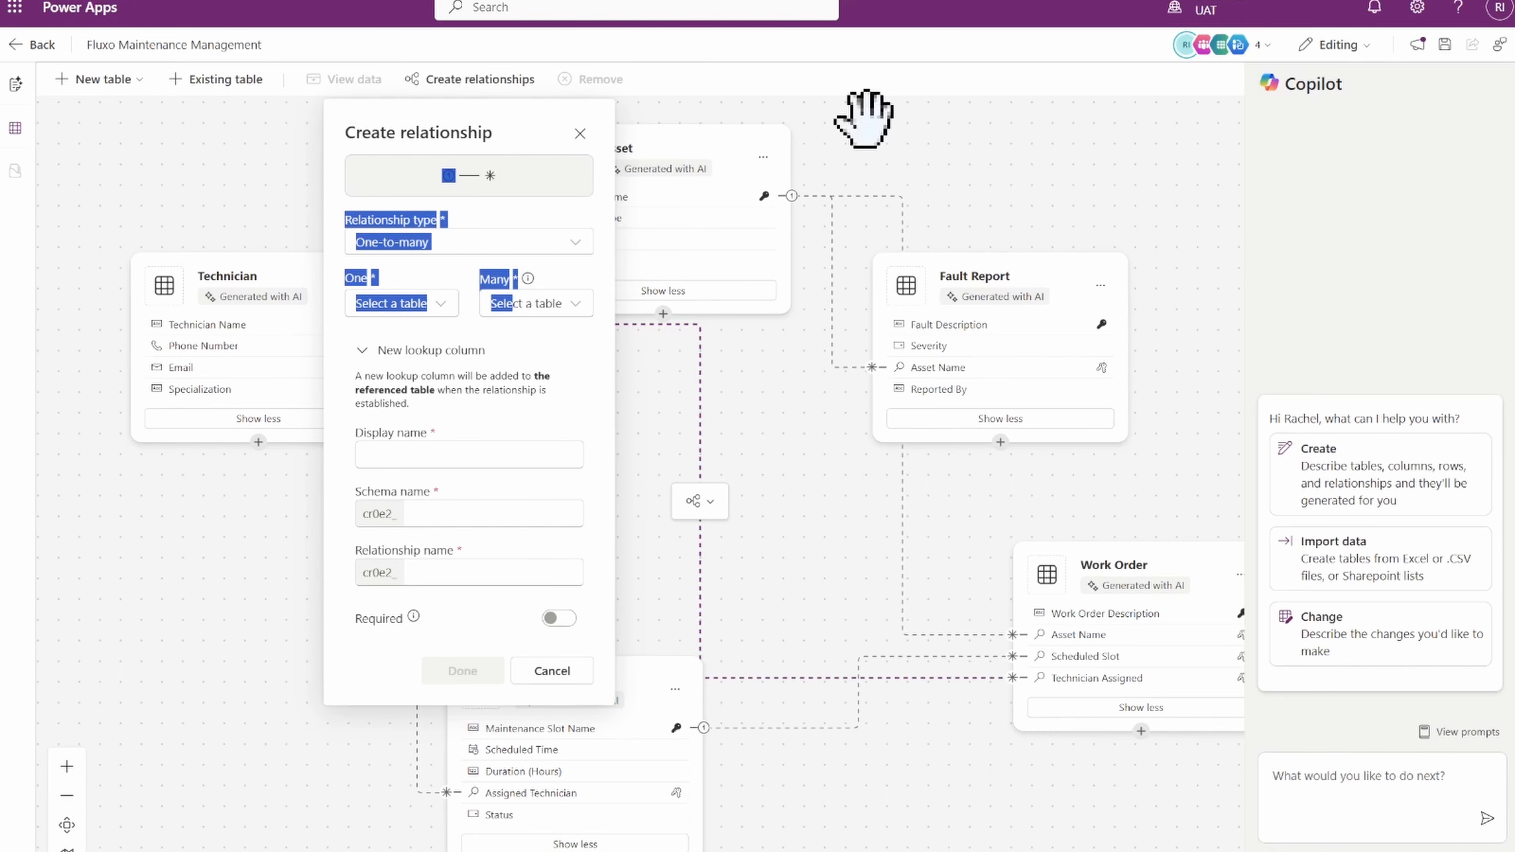
pyautogui.click(771, 132)
pyautogui.moveTo(771, 152); pyautogui.dragTo(1015, 135)
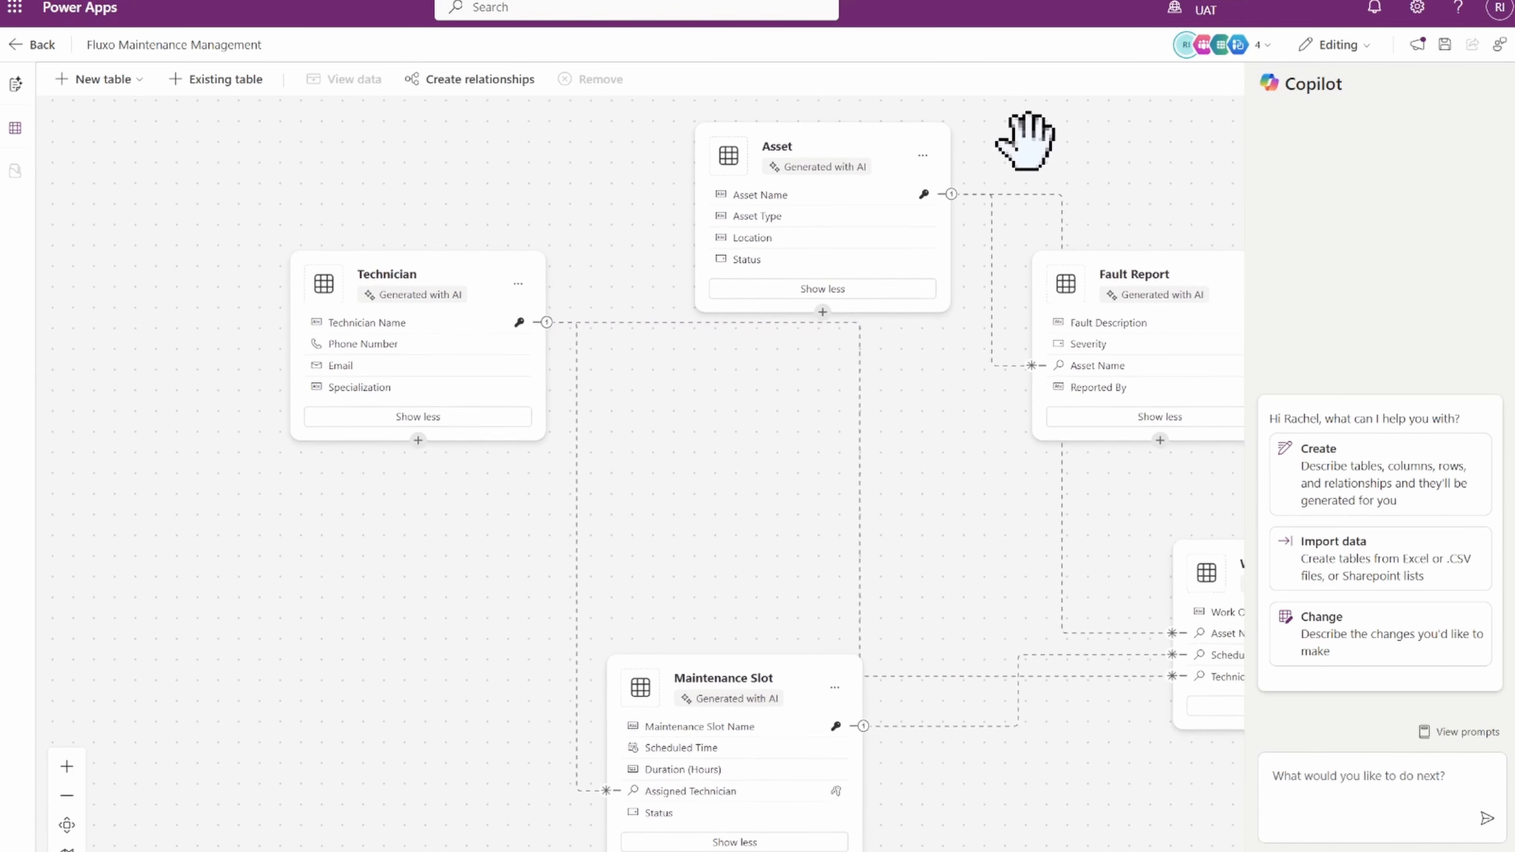
pyautogui.scroll(5, 1015, 135)
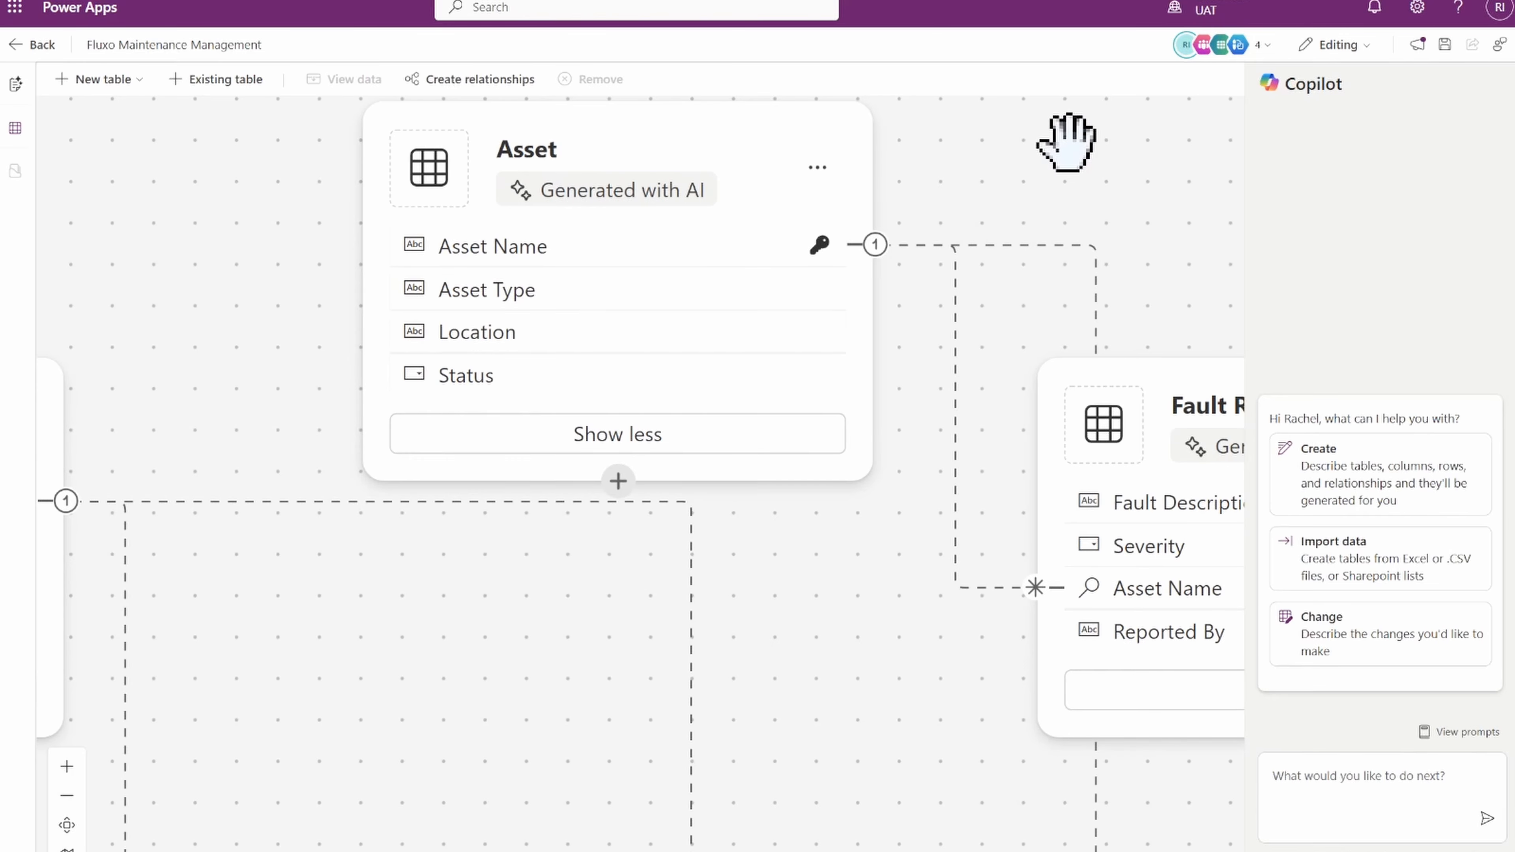
pyautogui.scroll(-5, 972, 382)
pyautogui.moveTo(971, 382); pyautogui.dragTo(979, 287)
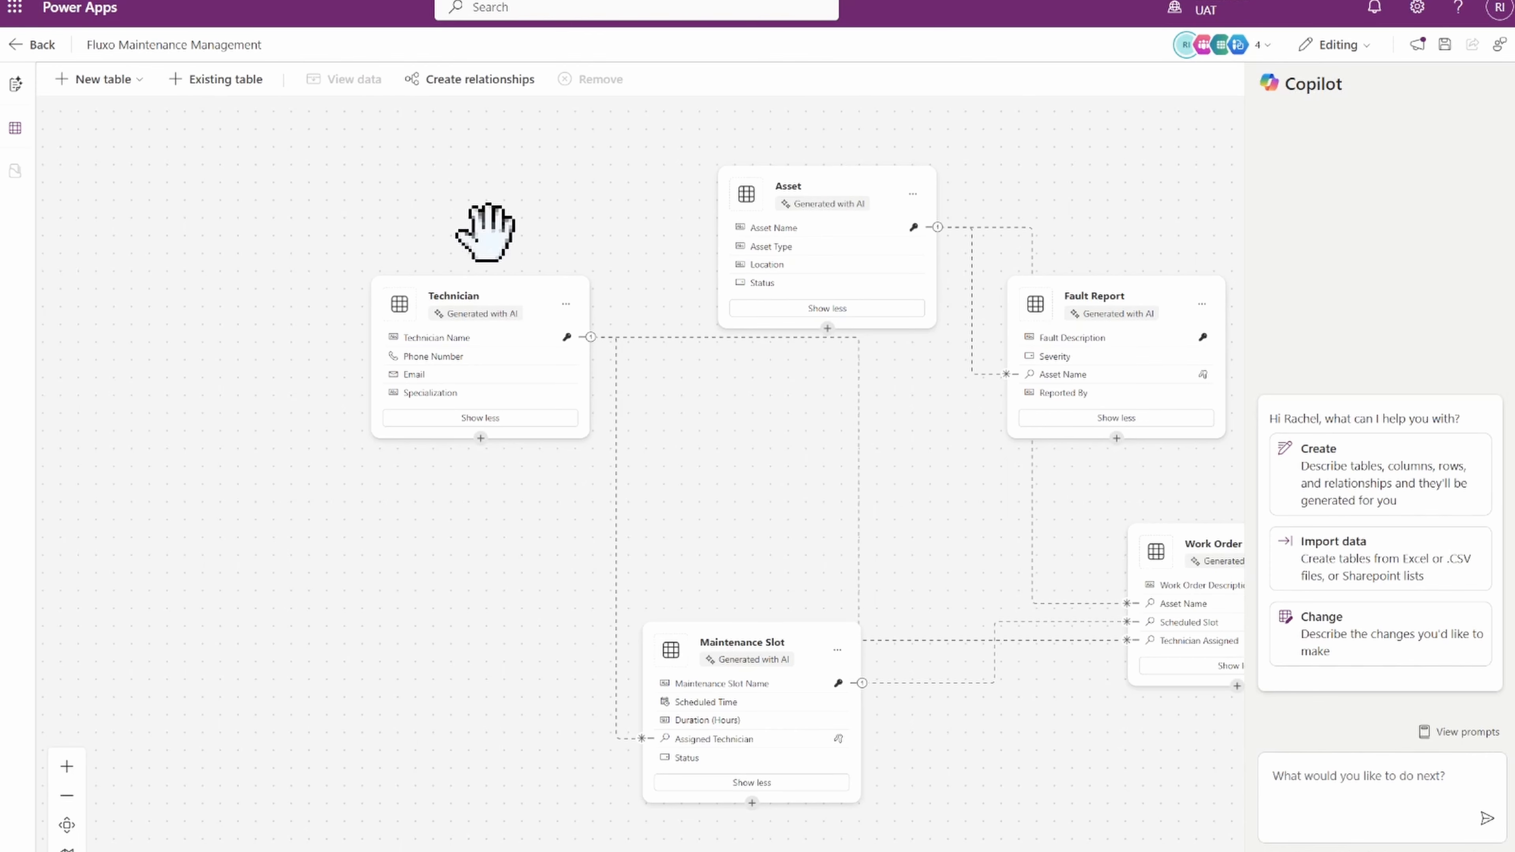
# Try creating a one-to-many relationship with Asset as the One table and Technician as the Many table.
pyautogui.click(474, 83)
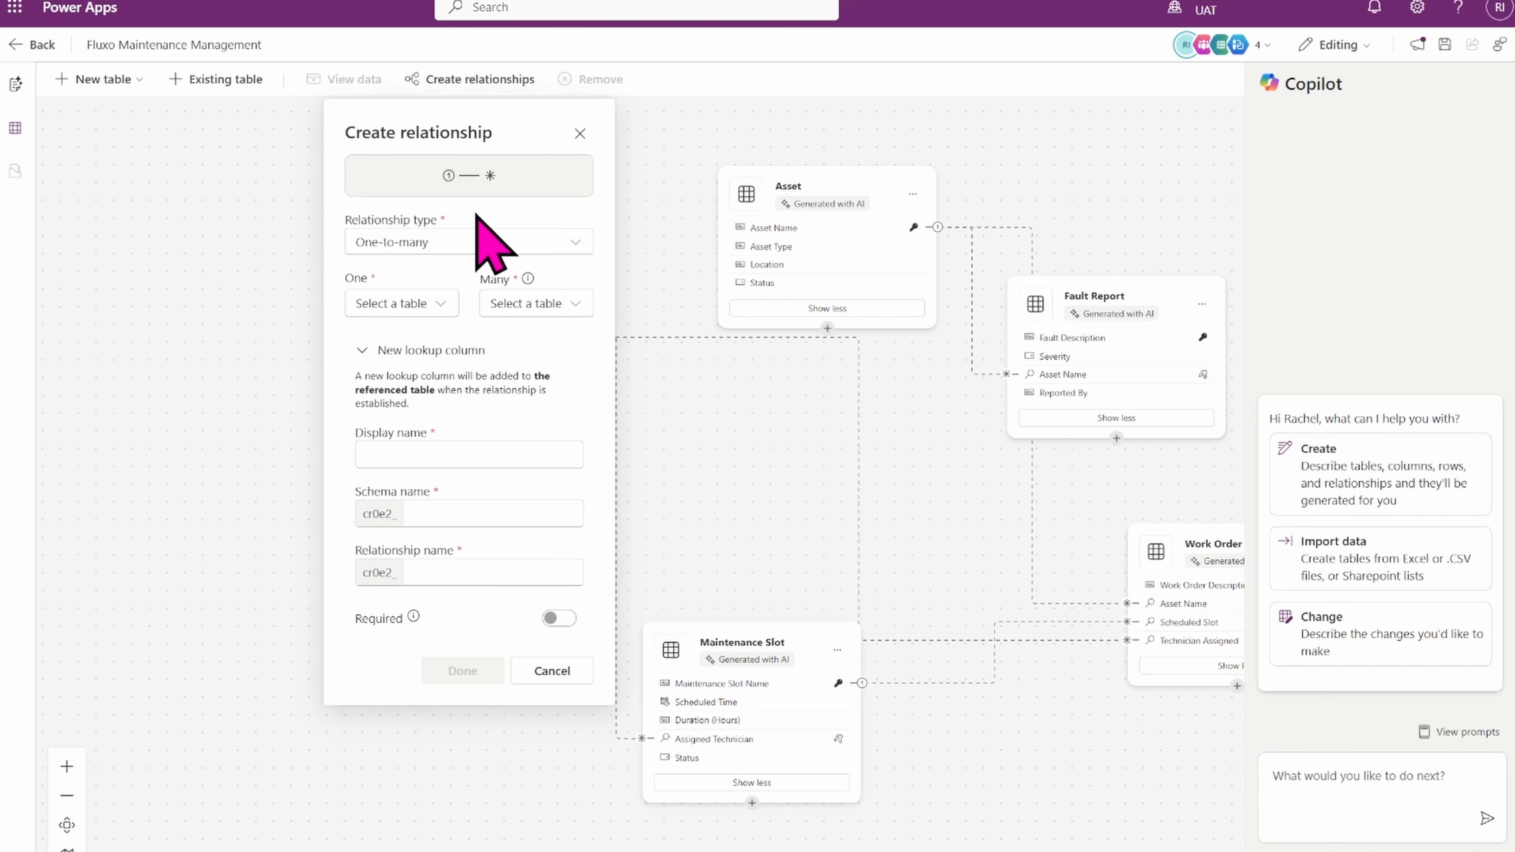
pyautogui.click(424, 307)
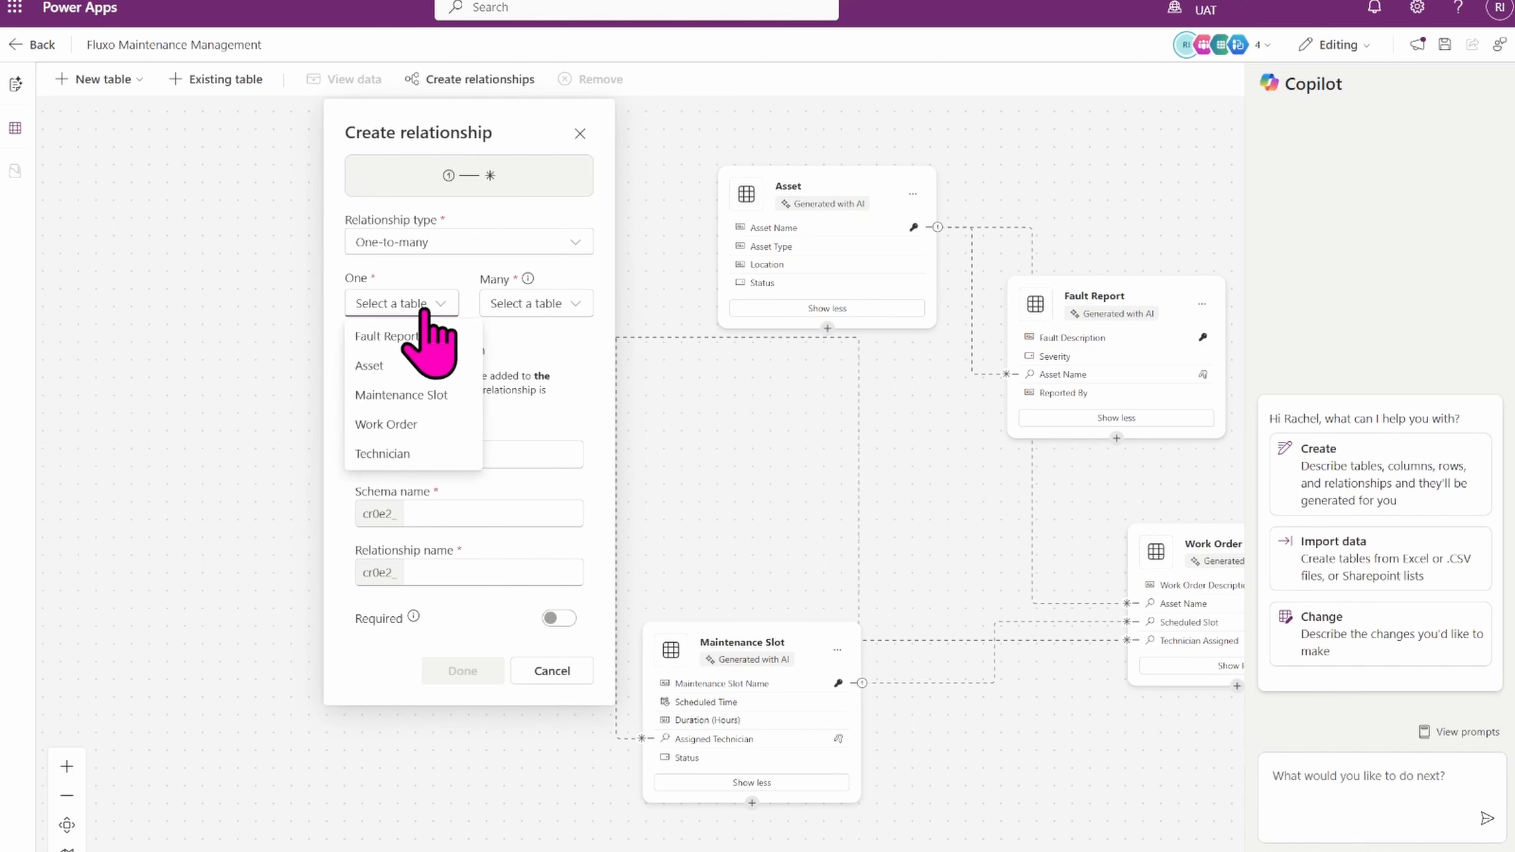
pyautogui.click(376, 372)
pyautogui.click(567, 303)
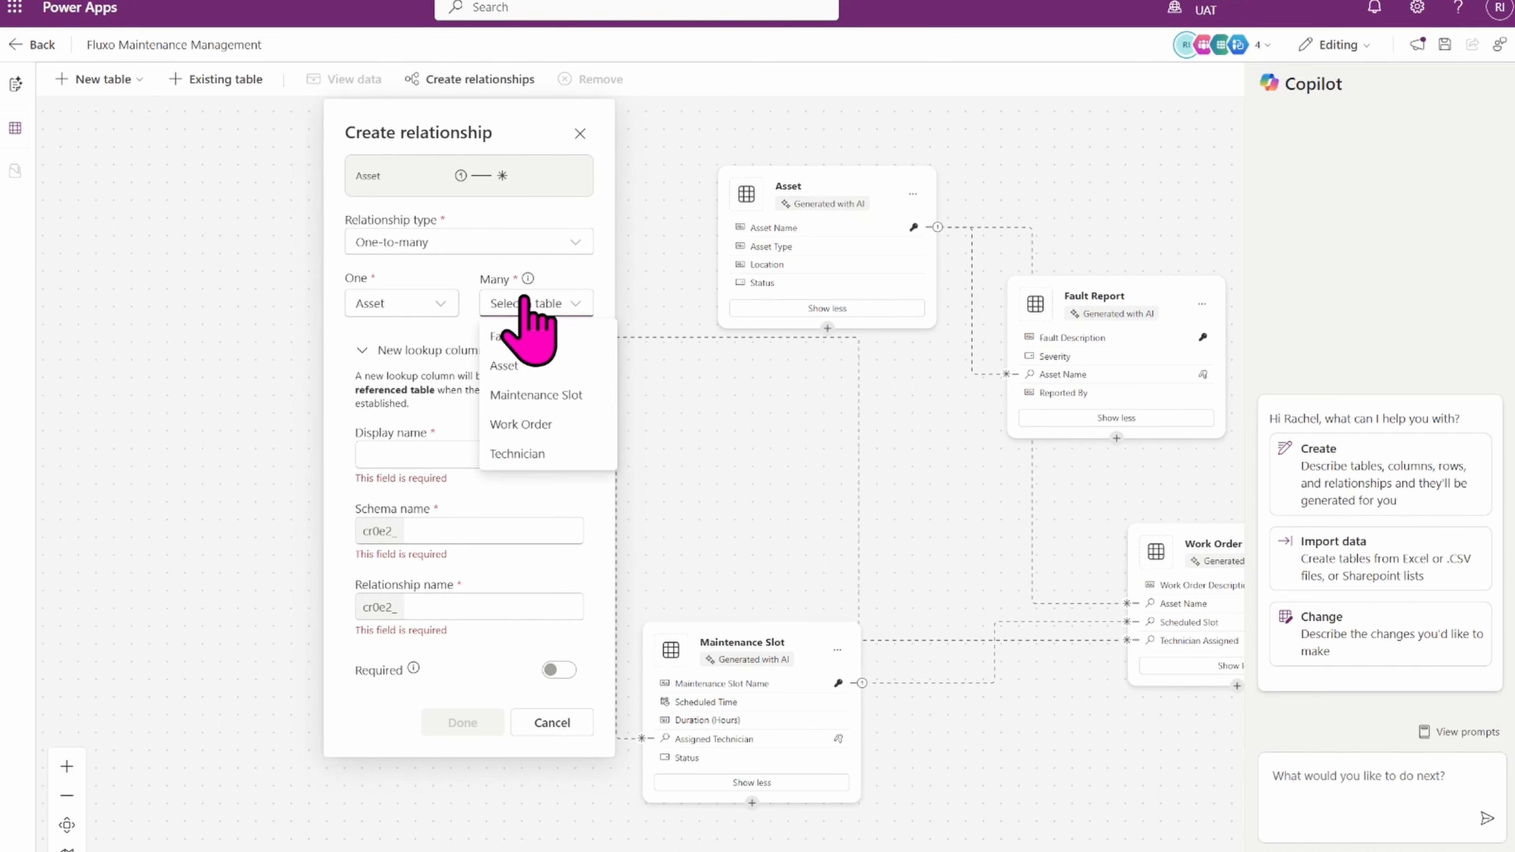
pyautogui.click(517, 454)
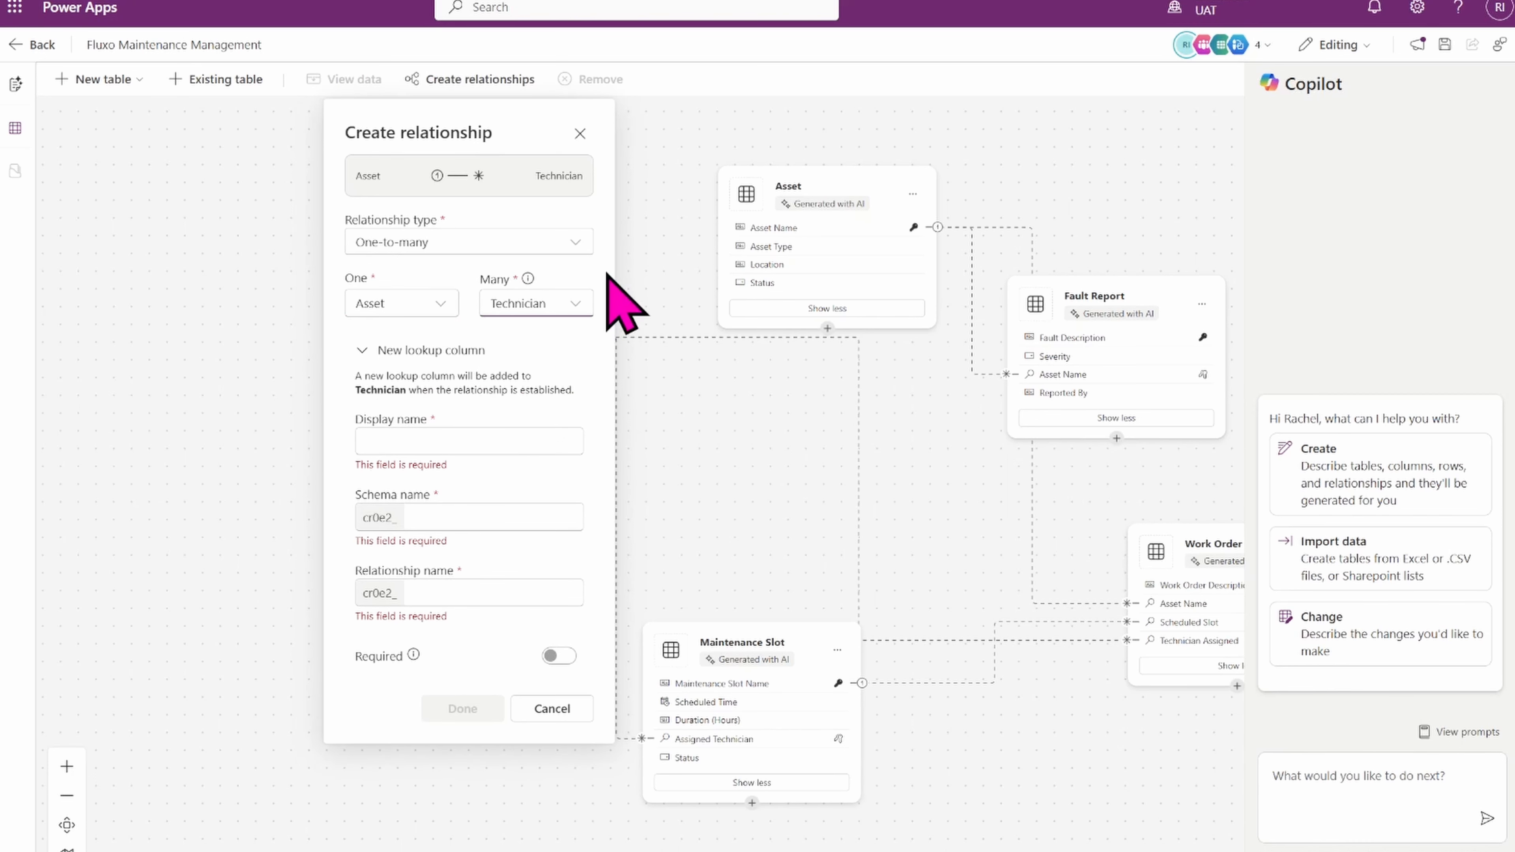
pyautogui.click(579, 132)
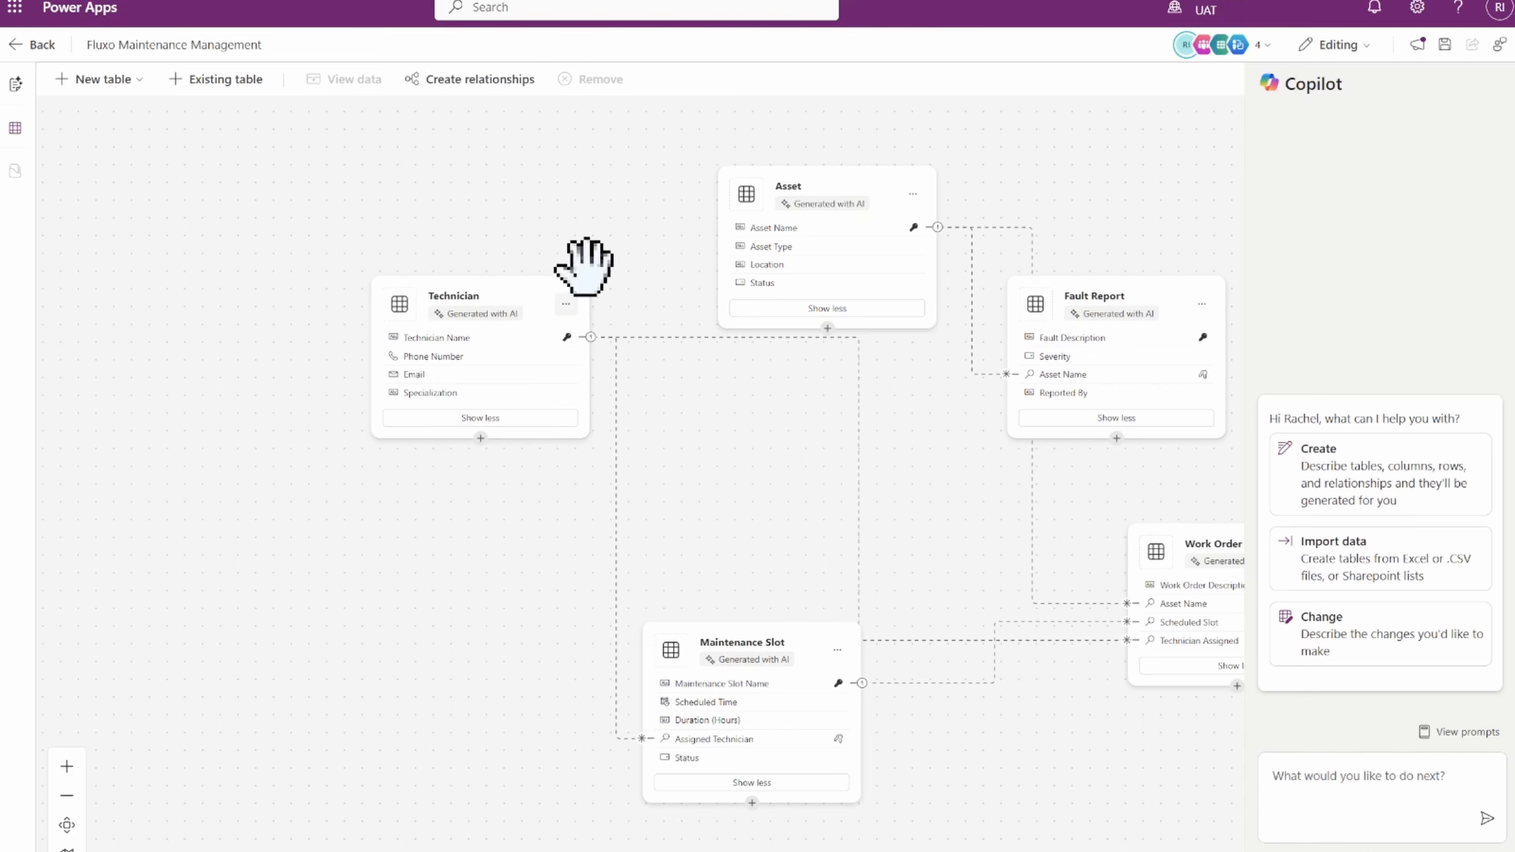
# Inspect the Technician table's properties, including its primary column and advanced options, without saving.
pyautogui.moveTo(575, 197); pyautogui.dragTo(449, 185)
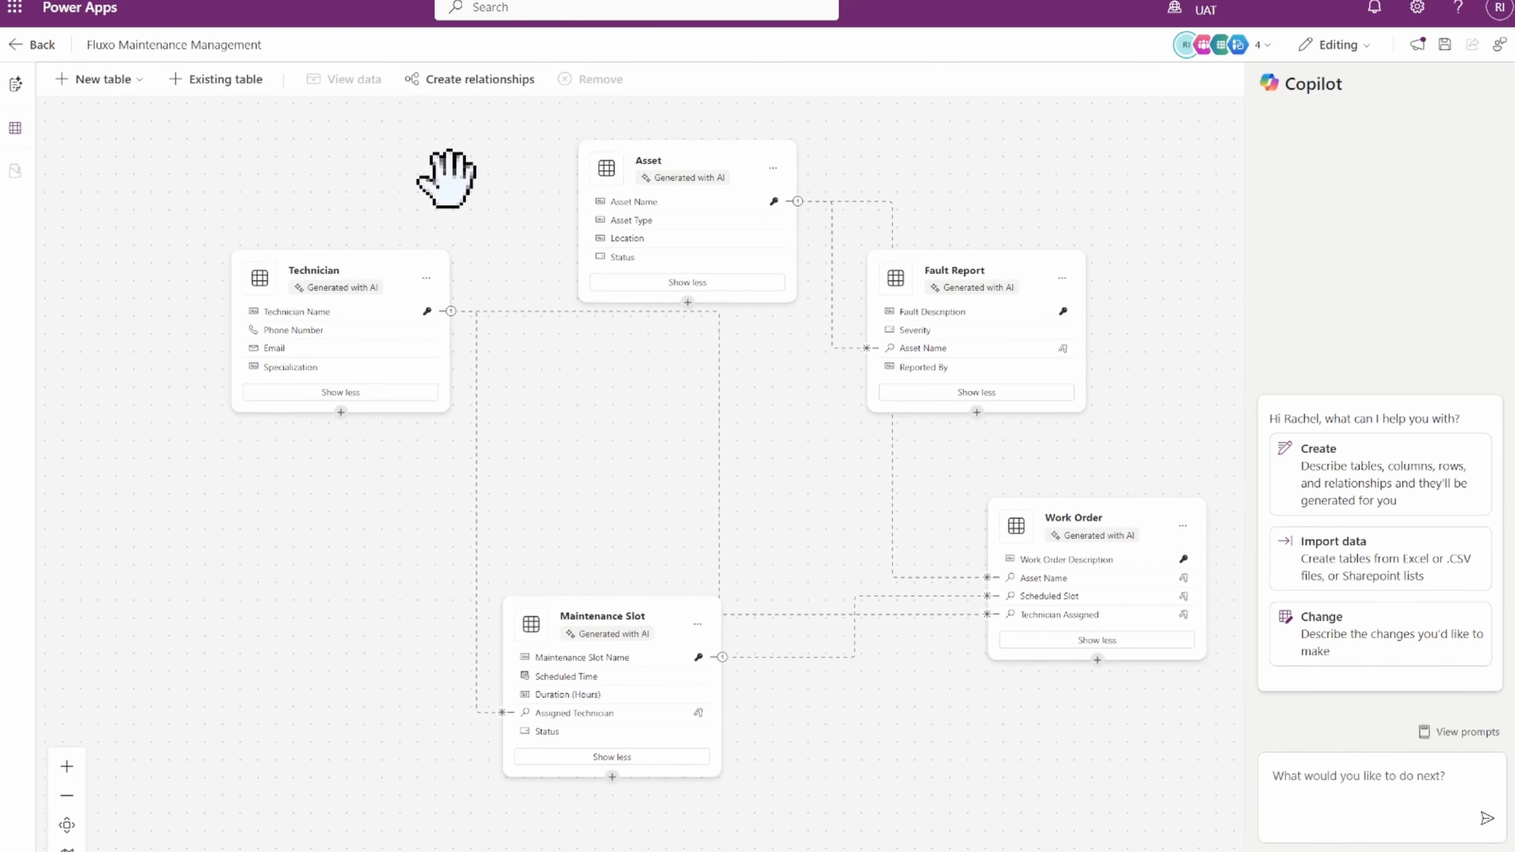
pyautogui.click(426, 286)
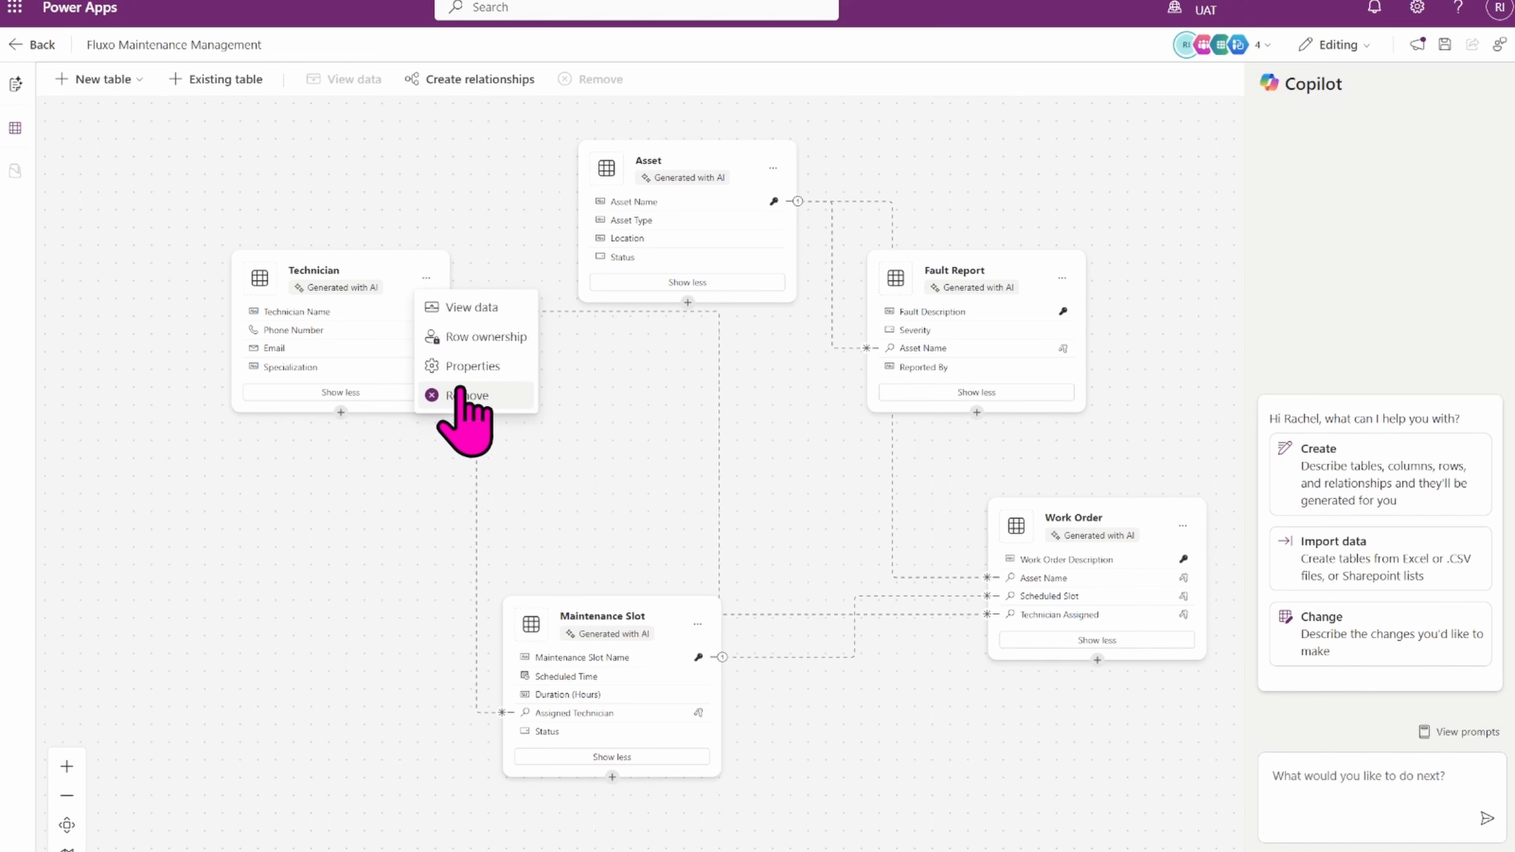
pyautogui.click(446, 367)
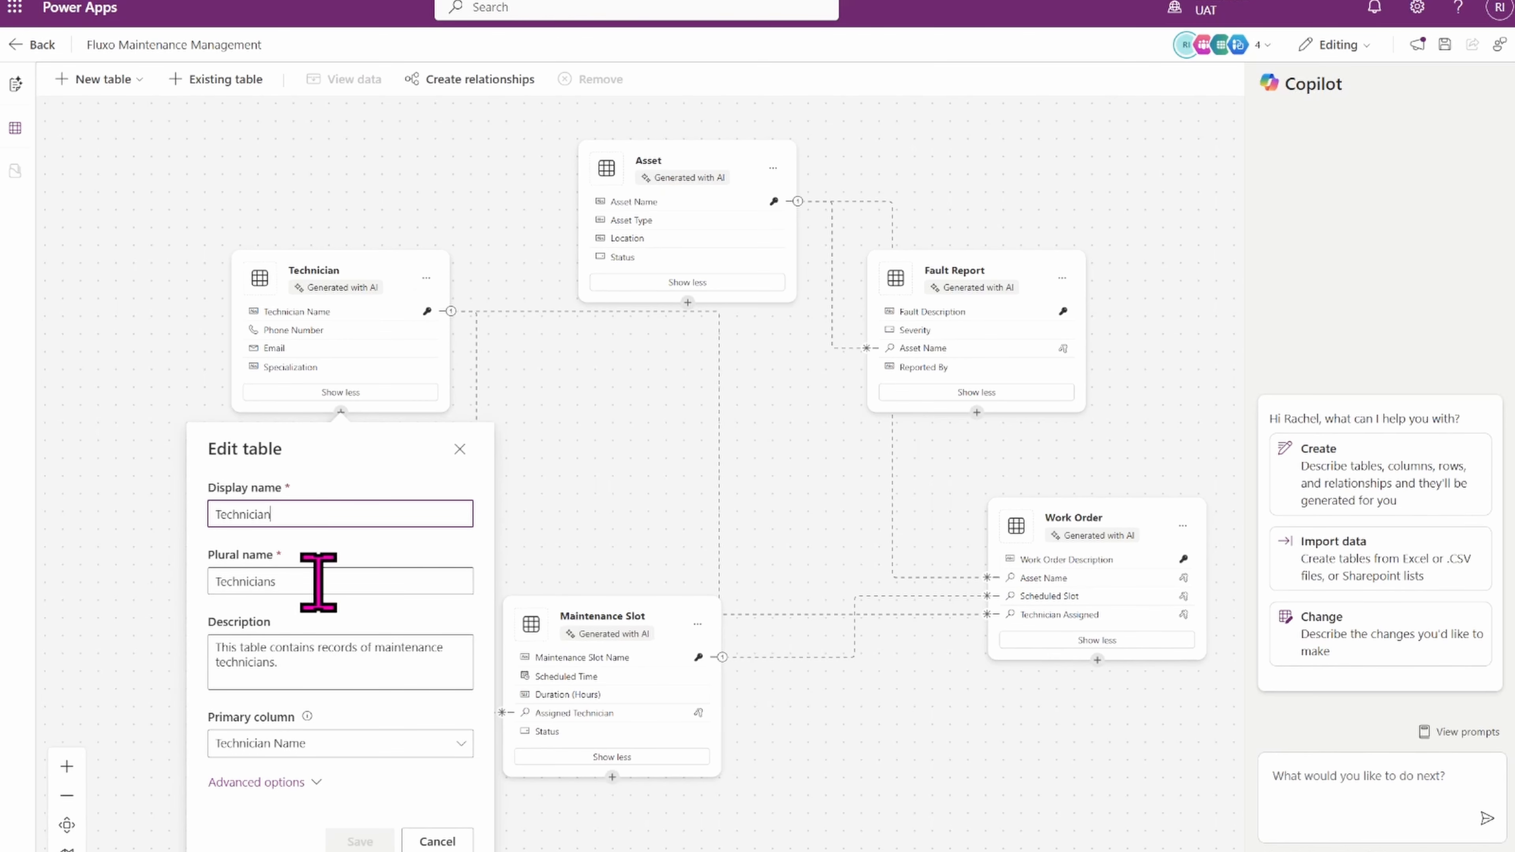
pyautogui.click(307, 746)
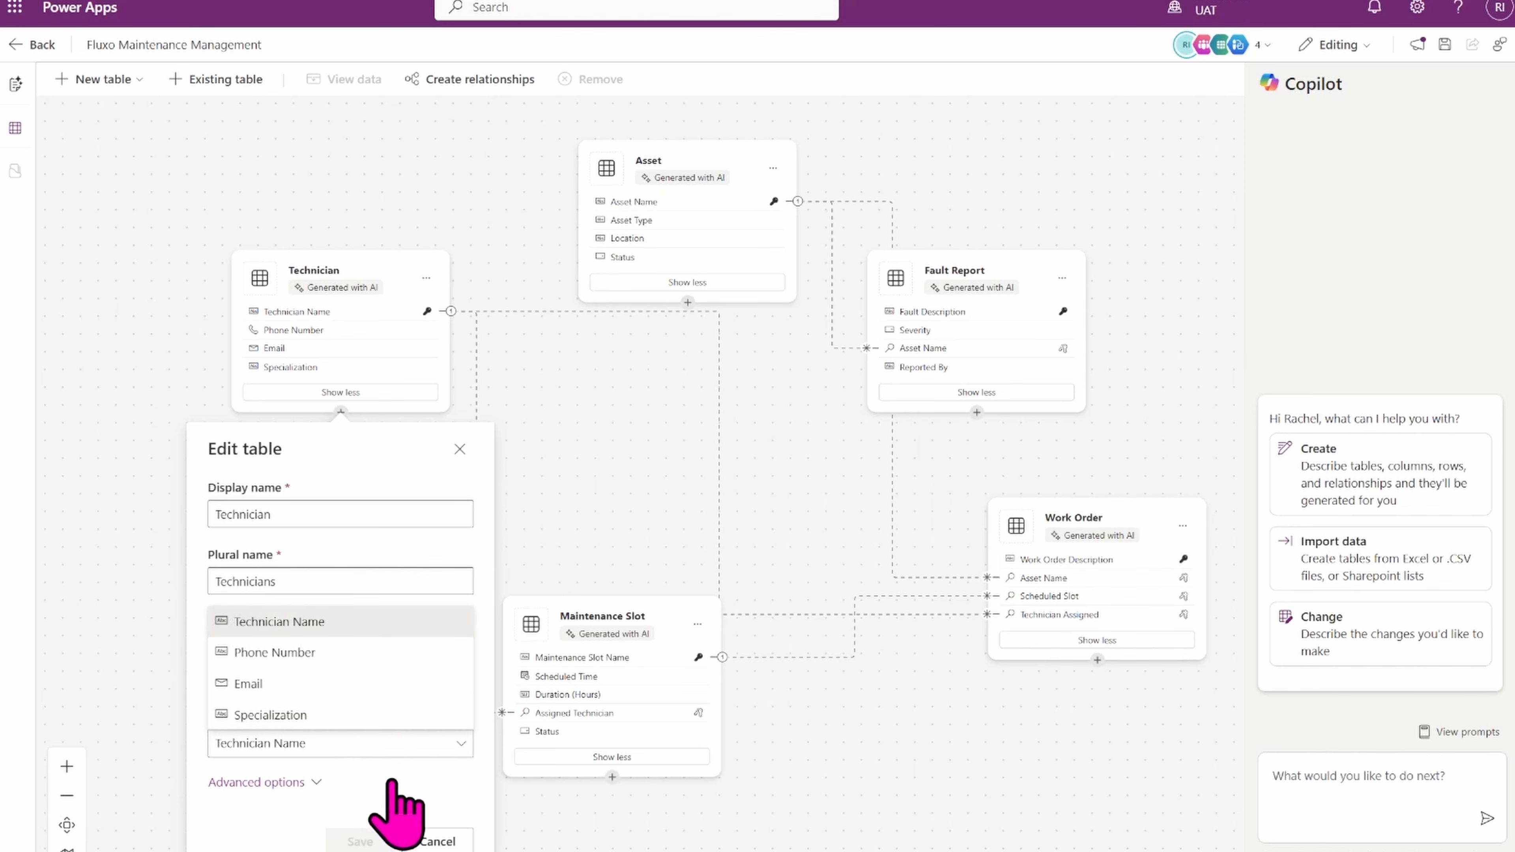
pyautogui.click(288, 783)
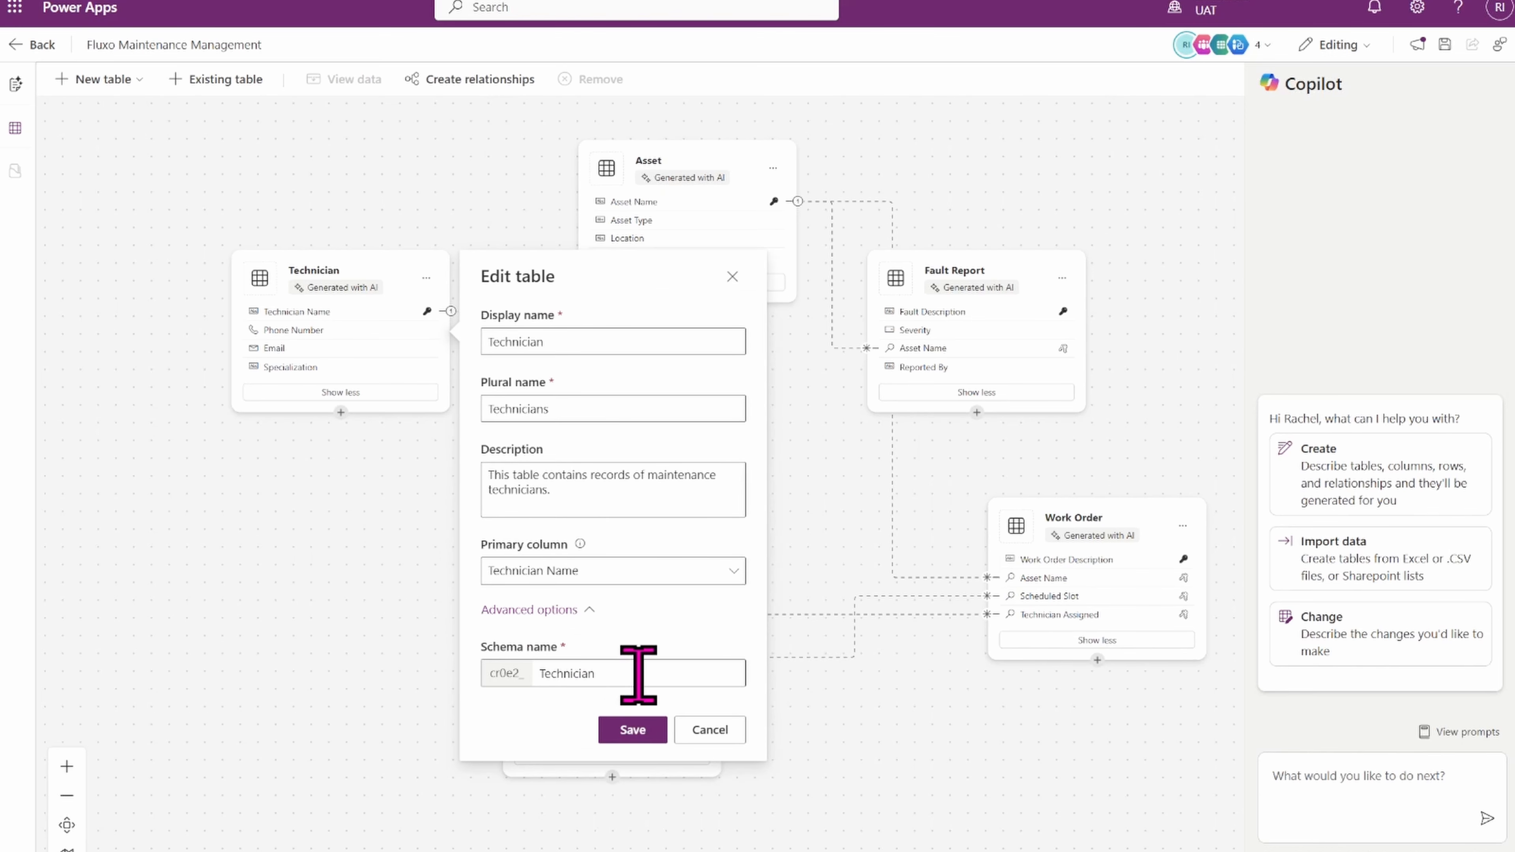
pyautogui.click(710, 729)
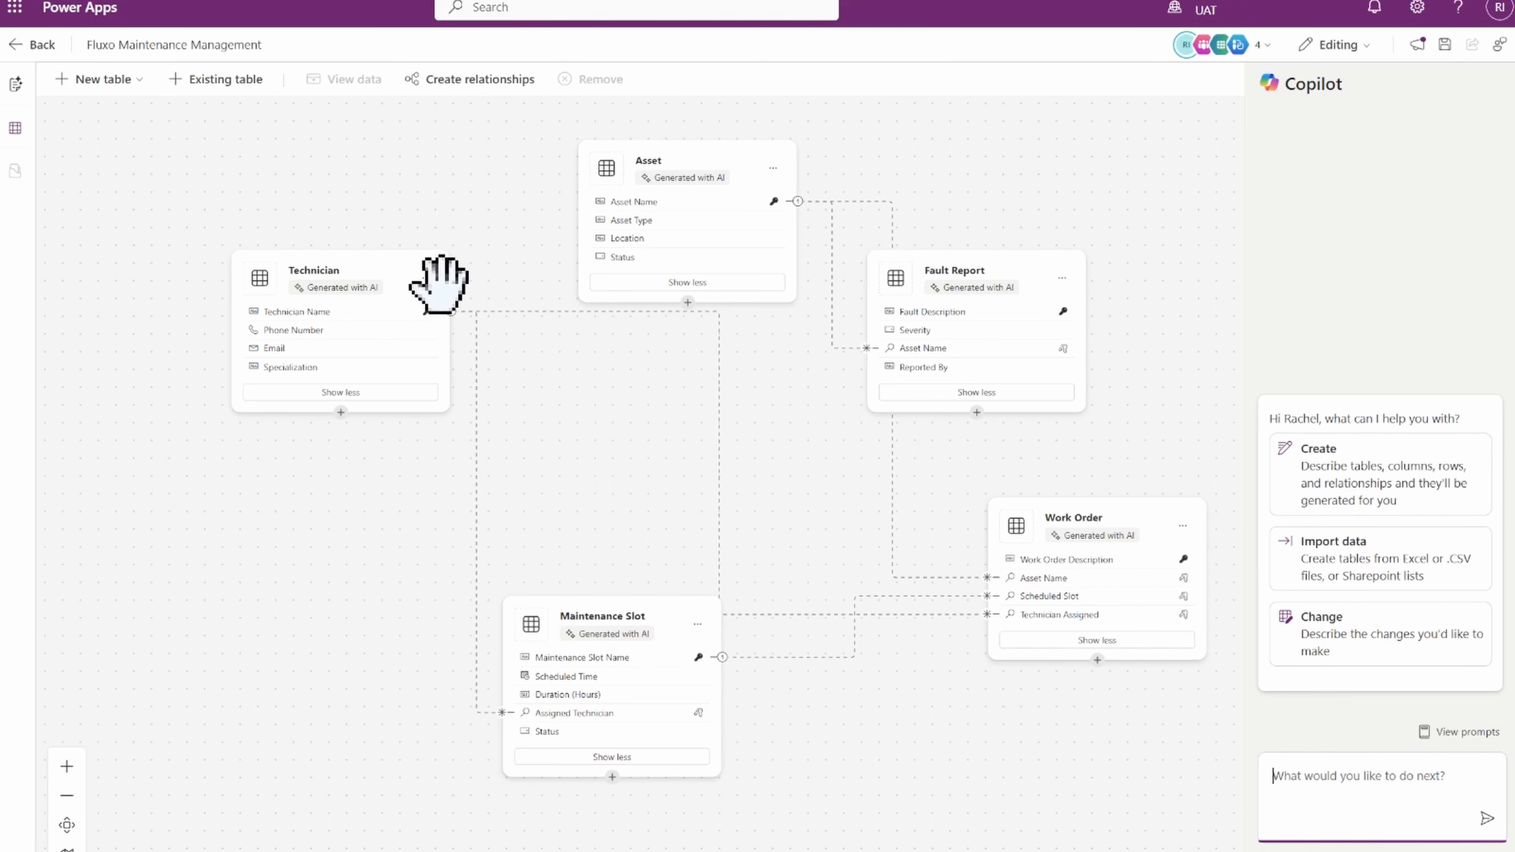
pyautogui.click(535, 418)
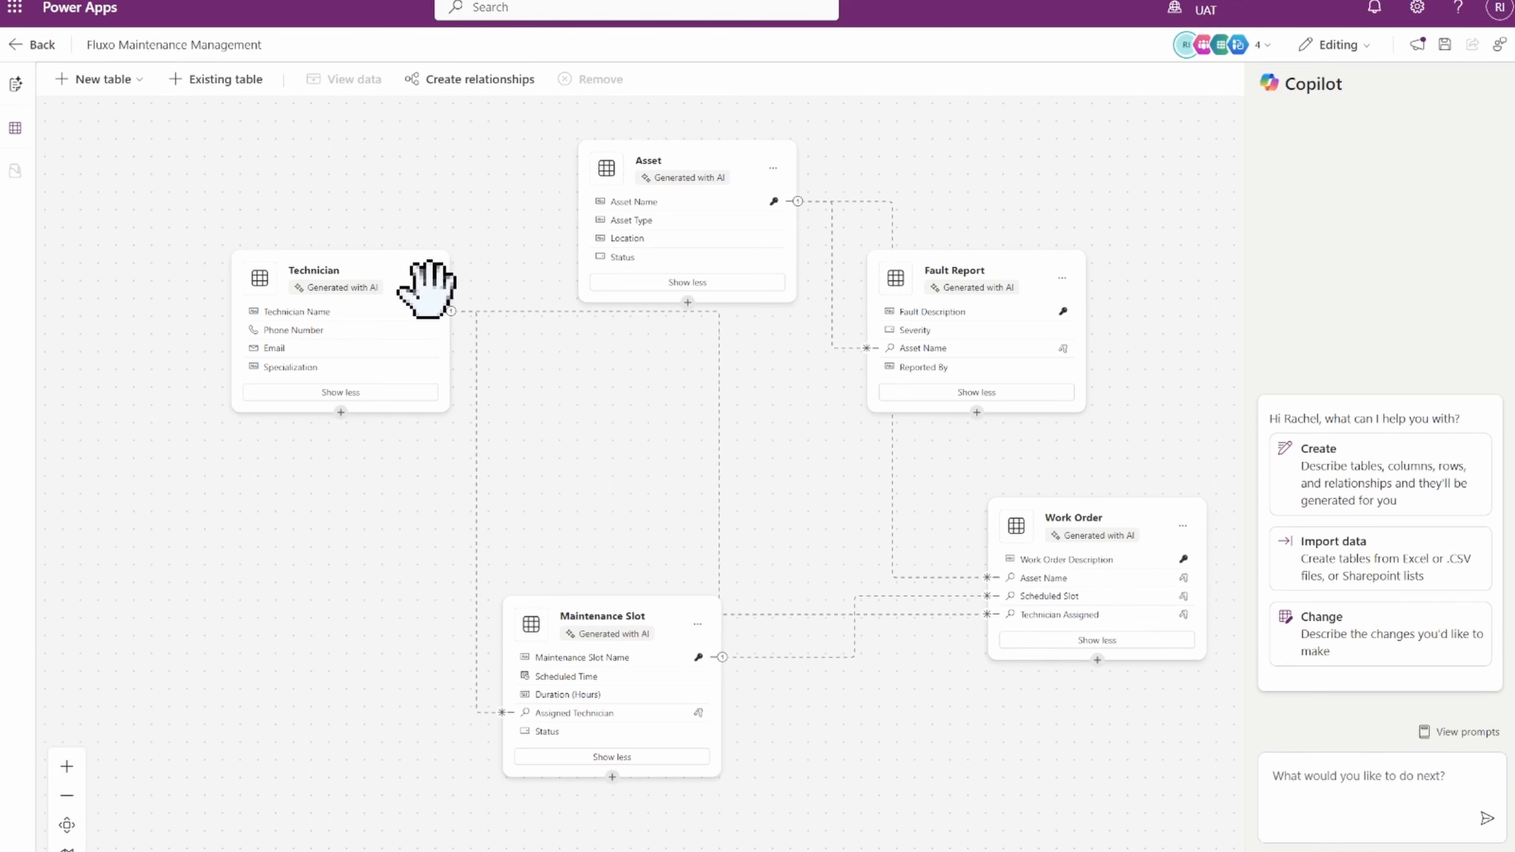
pyautogui.scroll(5, 412, 674)
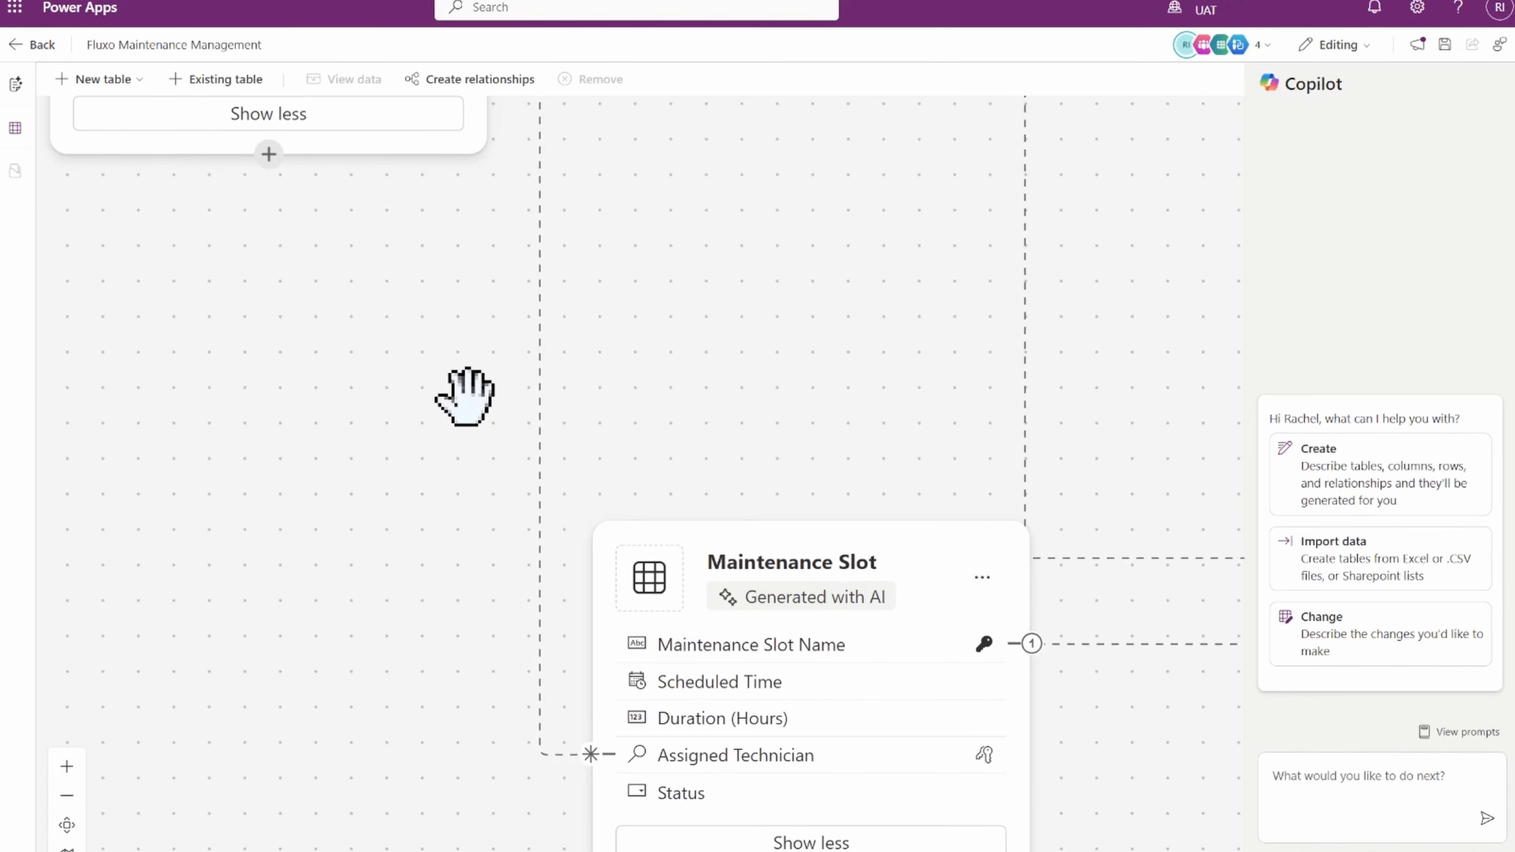
pyautogui.scroll(-5, 763, 460)
pyautogui.scroll(3, 823, 403)
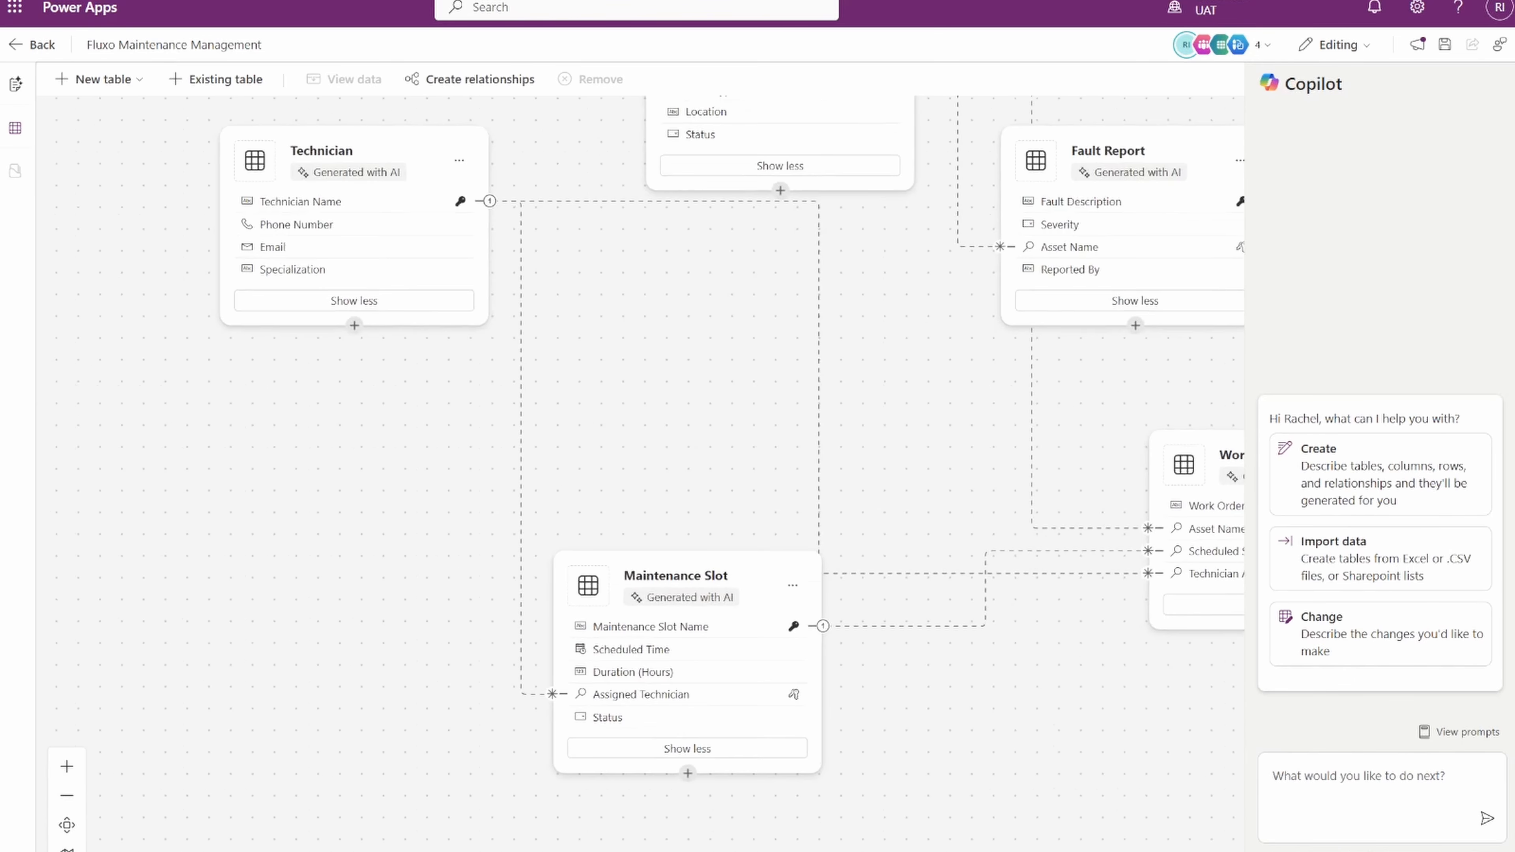
pyautogui.moveTo(800, 403); pyautogui.dragTo(819, 498)
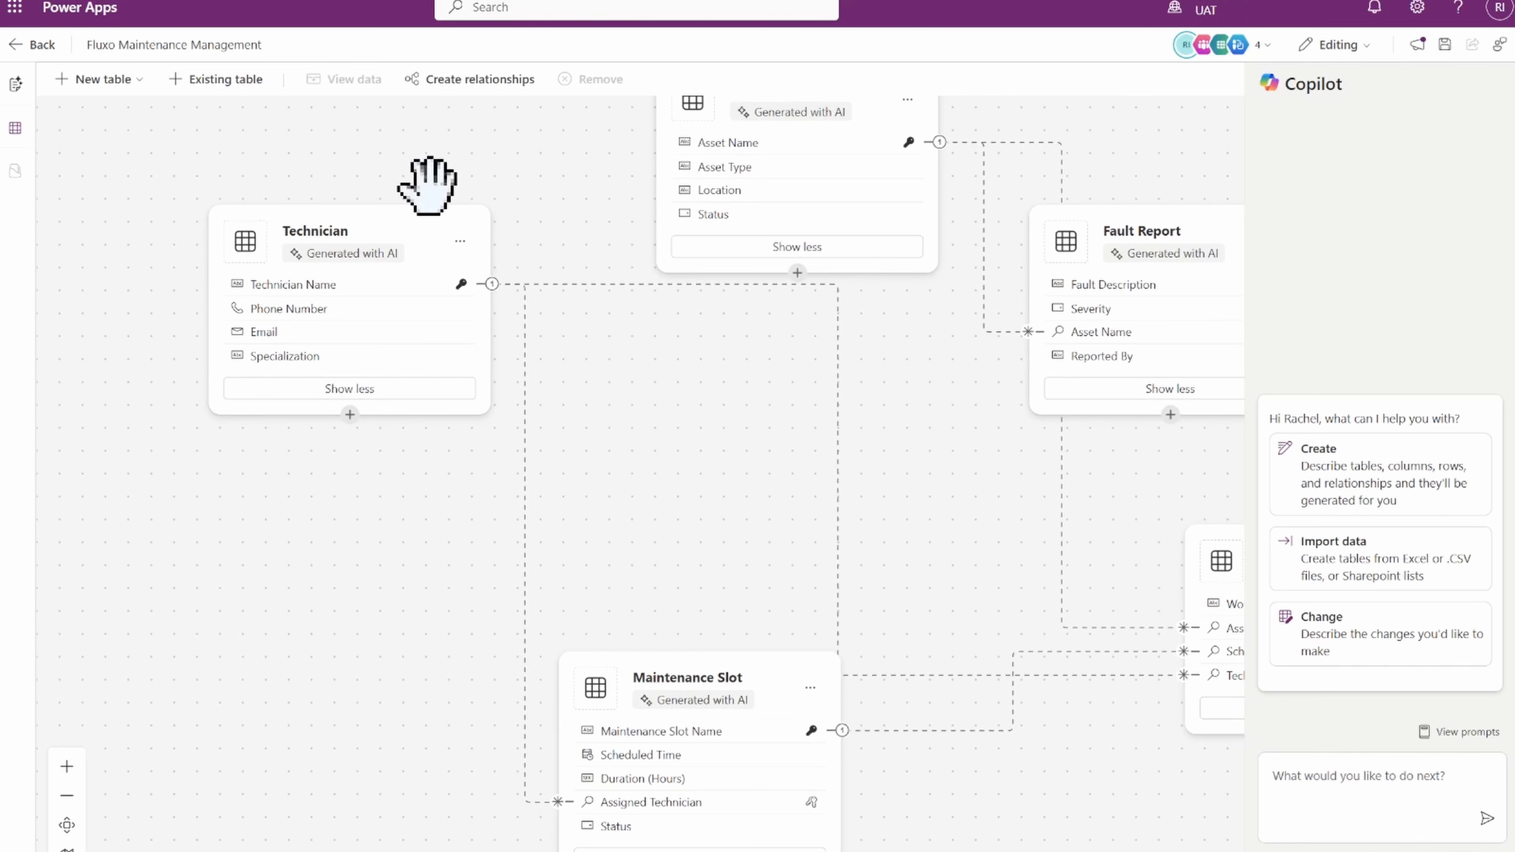
# View the Technician table's sample data and its row ownership options, then close the data panel.
pyautogui.click(460, 241)
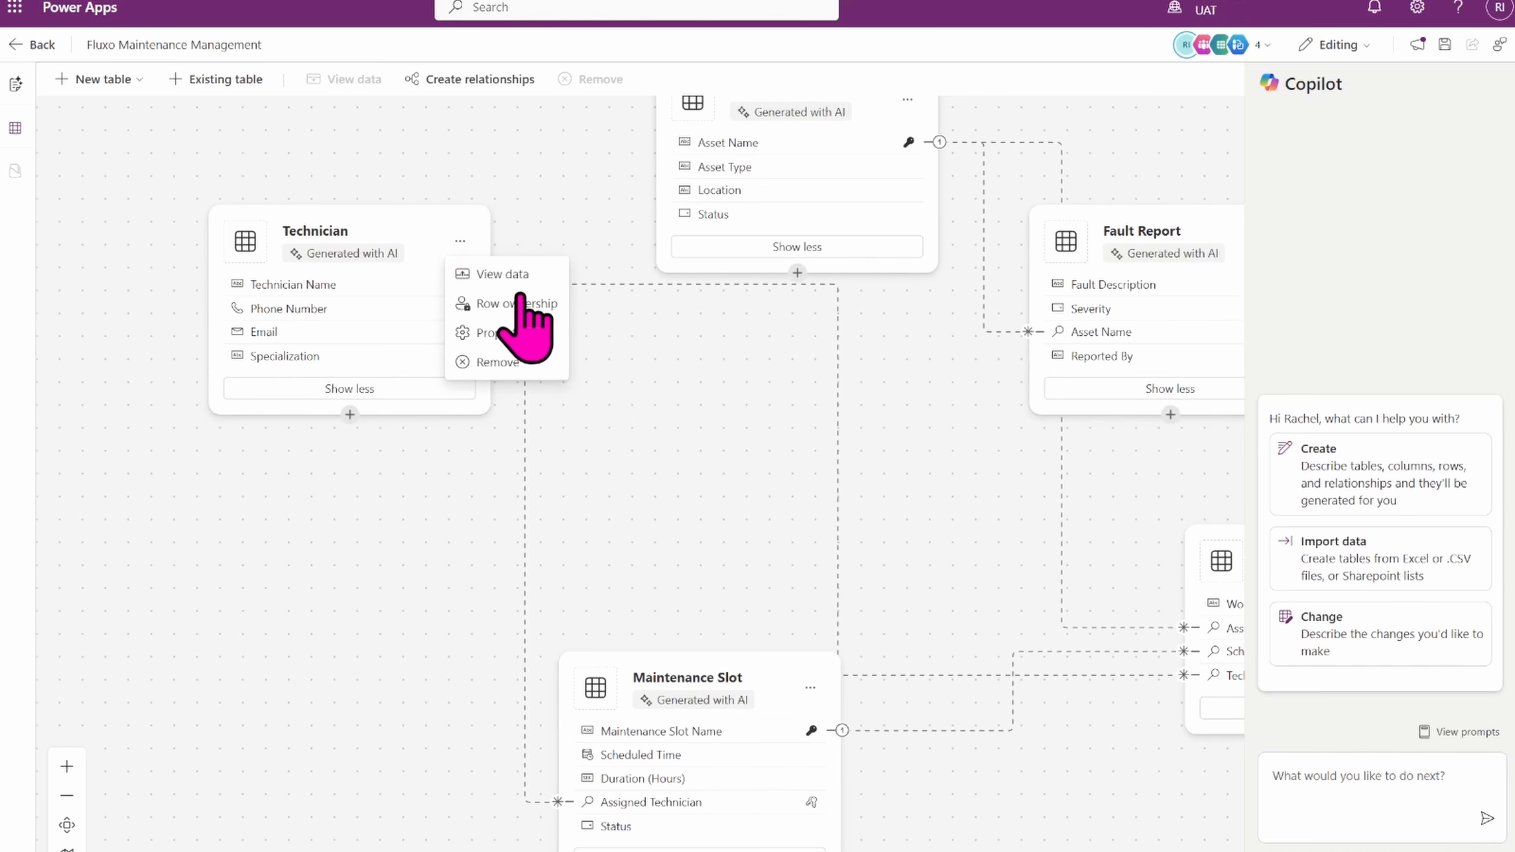
pyautogui.click(497, 286)
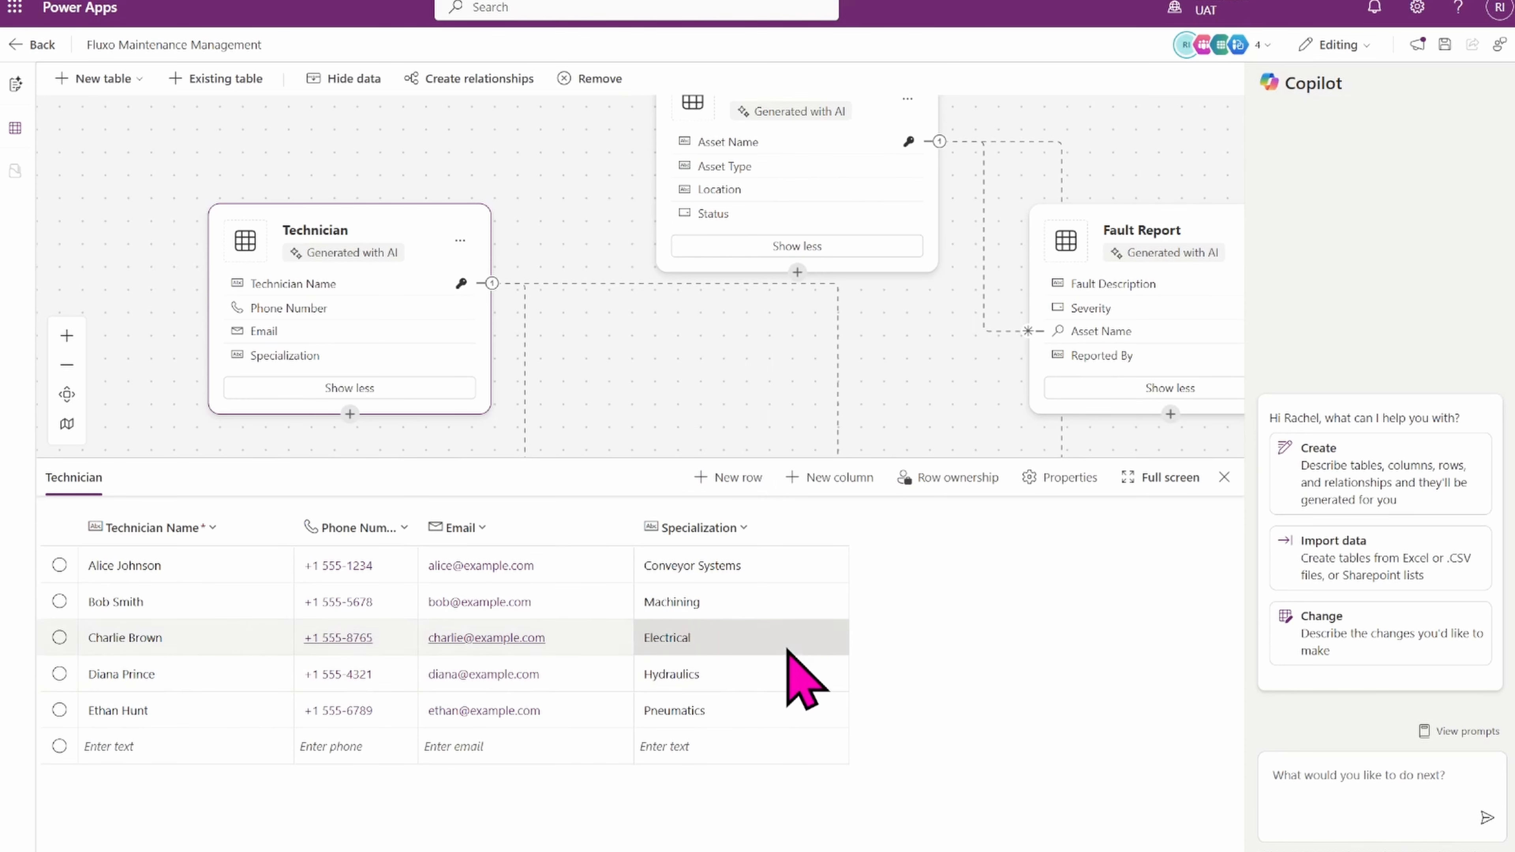
pyautogui.click(953, 492)
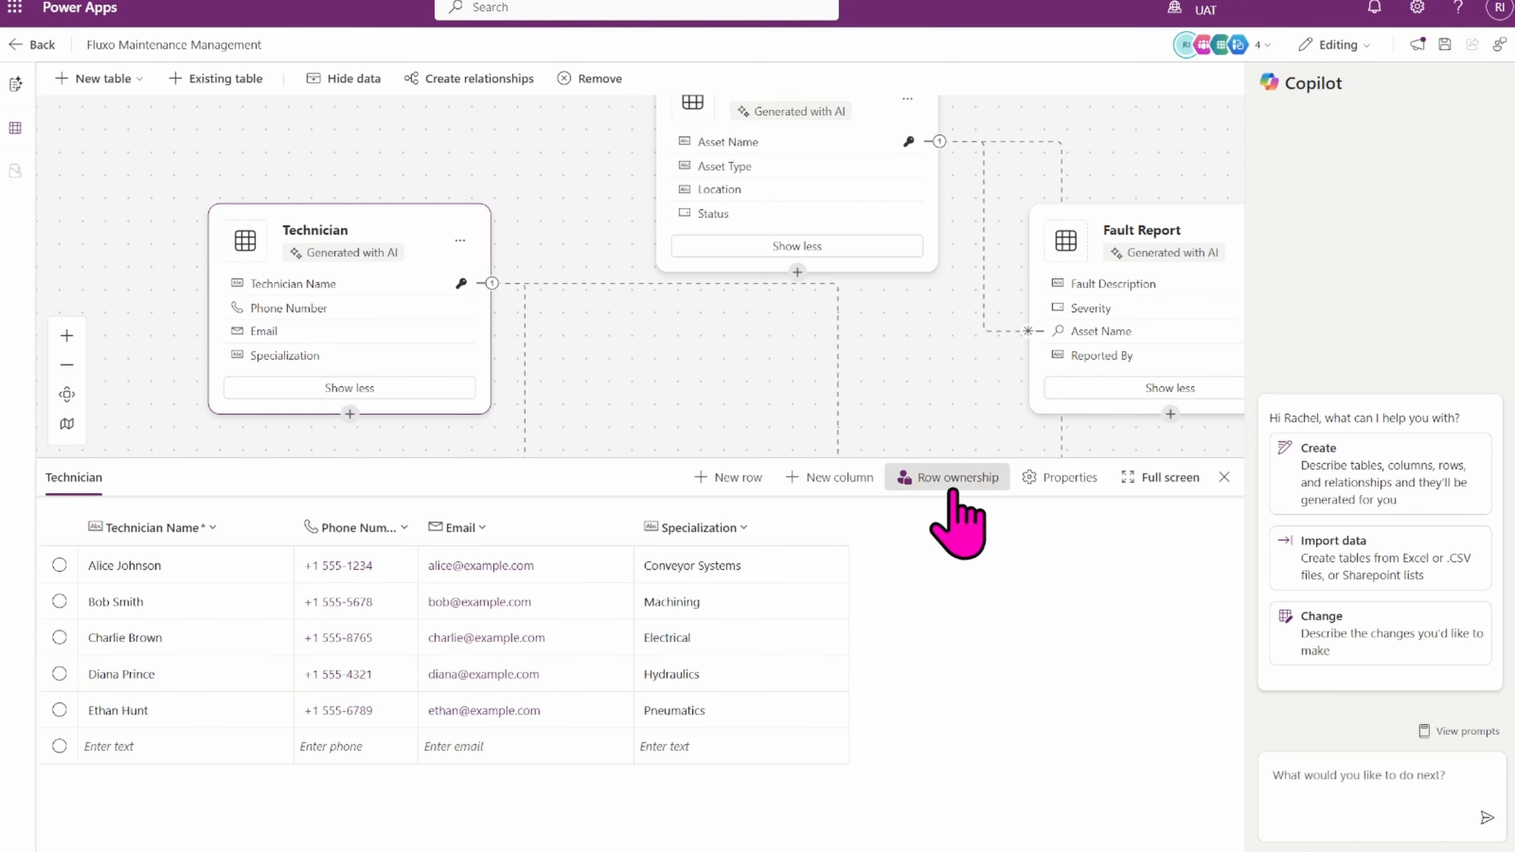
pyautogui.click(904, 674)
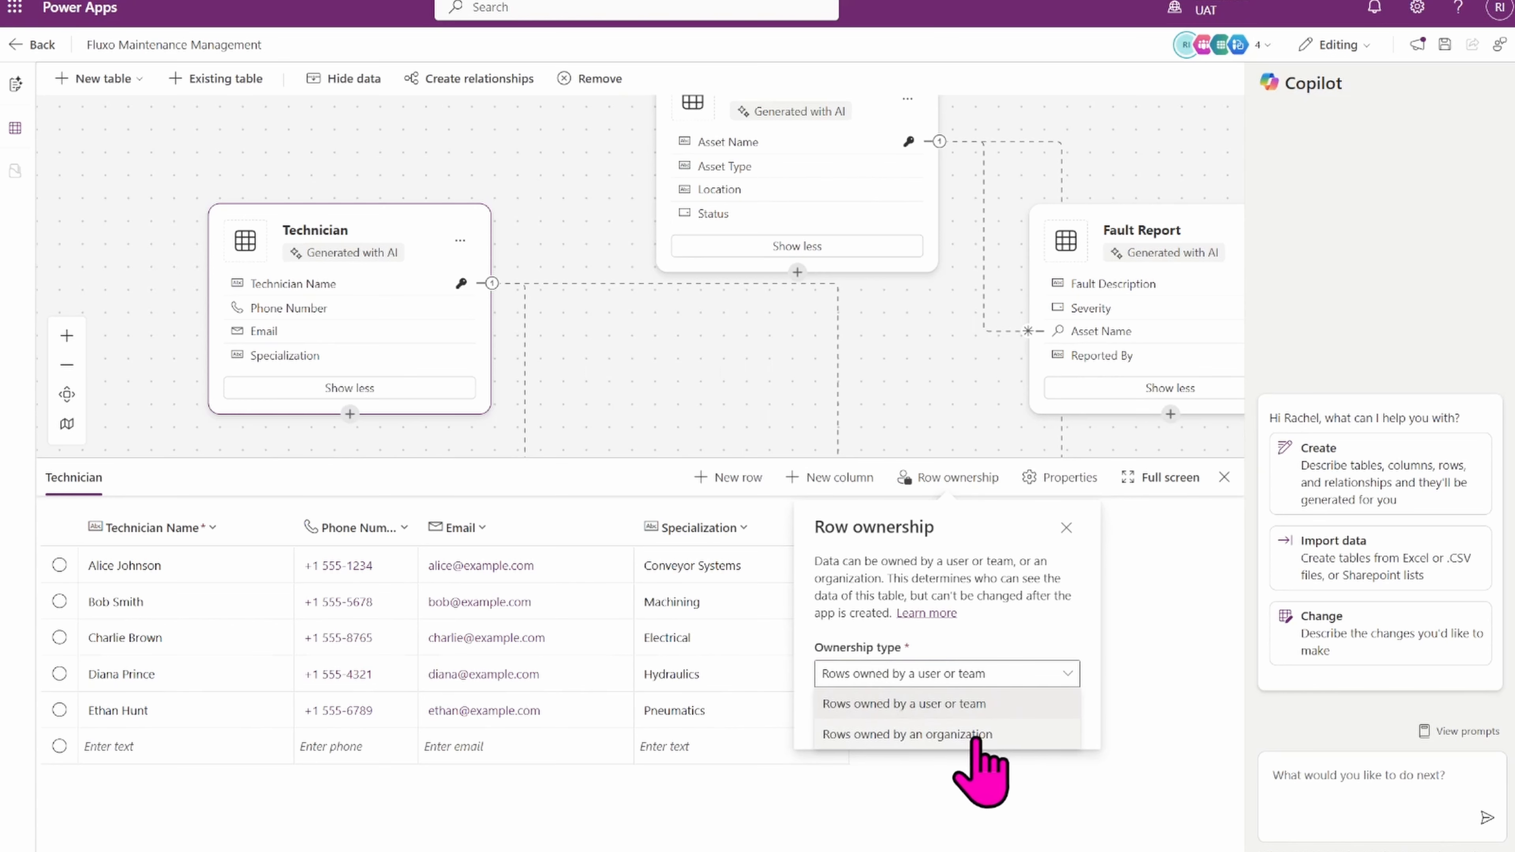
pyautogui.click(1067, 528)
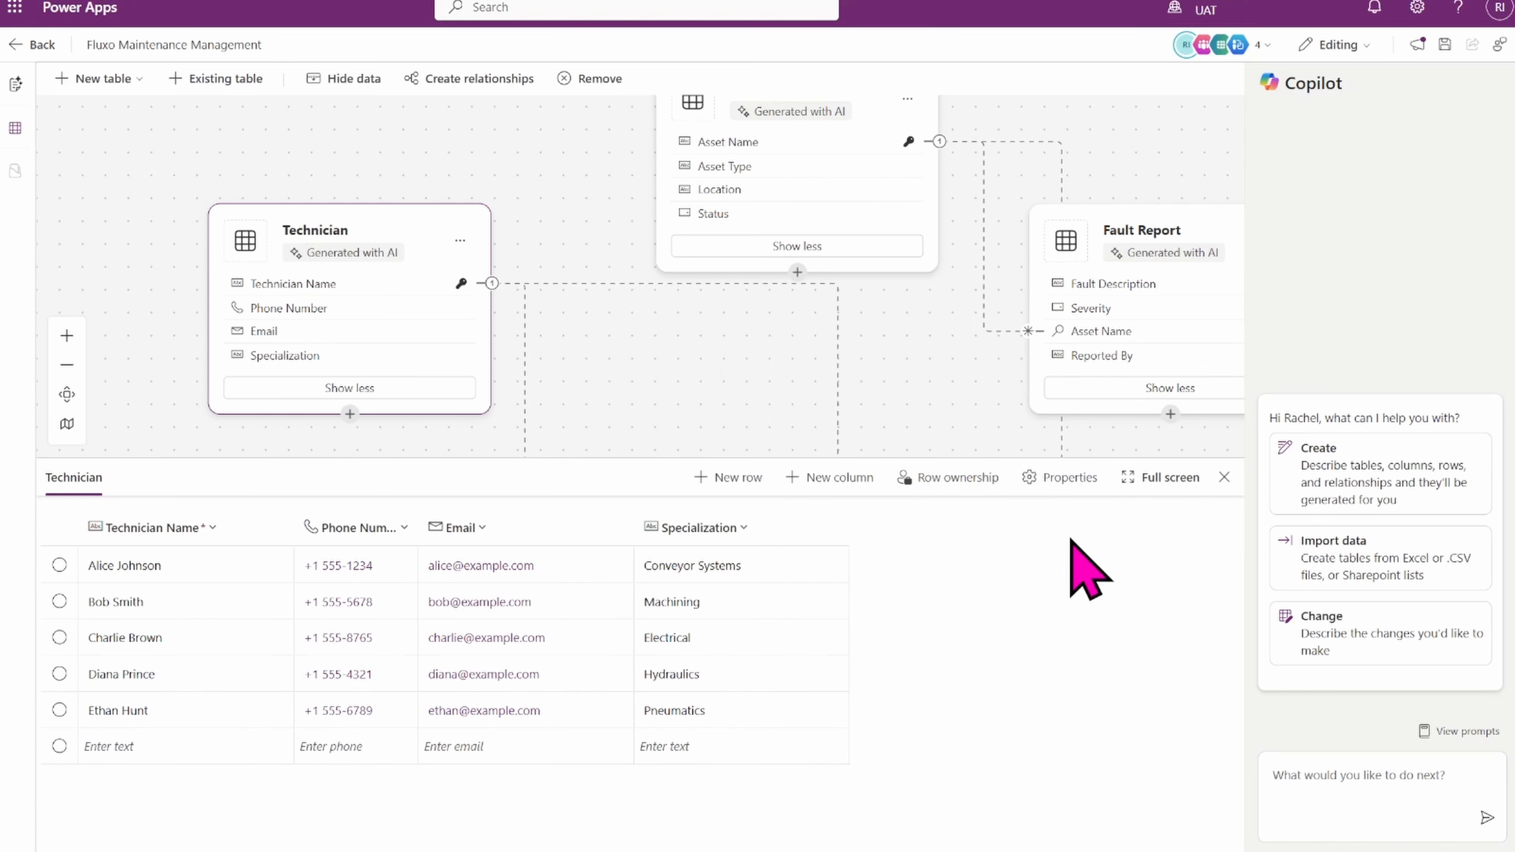
pyautogui.click(1225, 477)
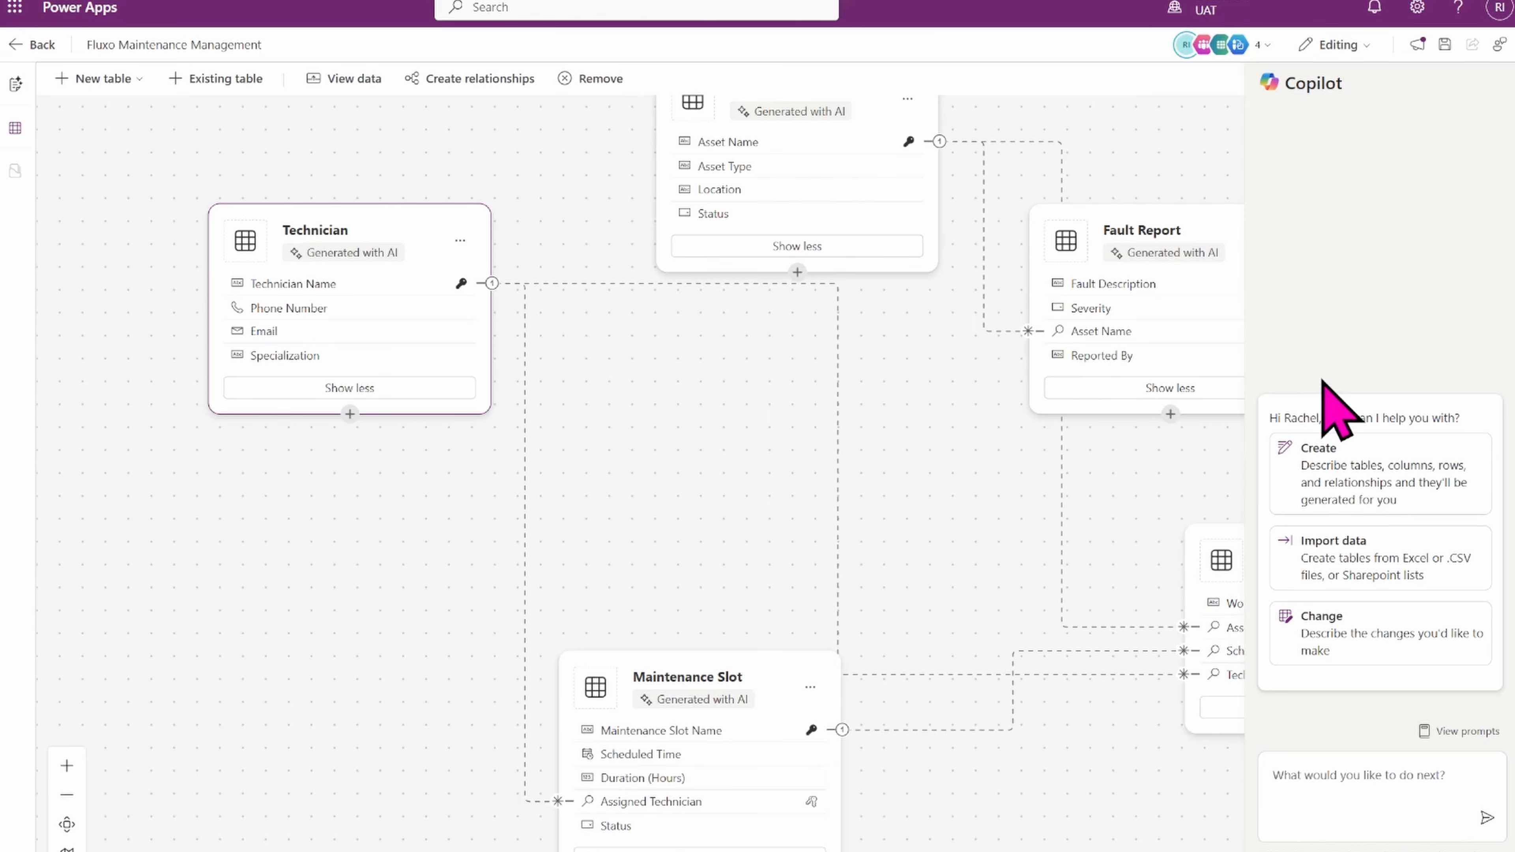
# Approve the Data model section as looking good and review the generated Technology section.
pyautogui.click(15, 84)
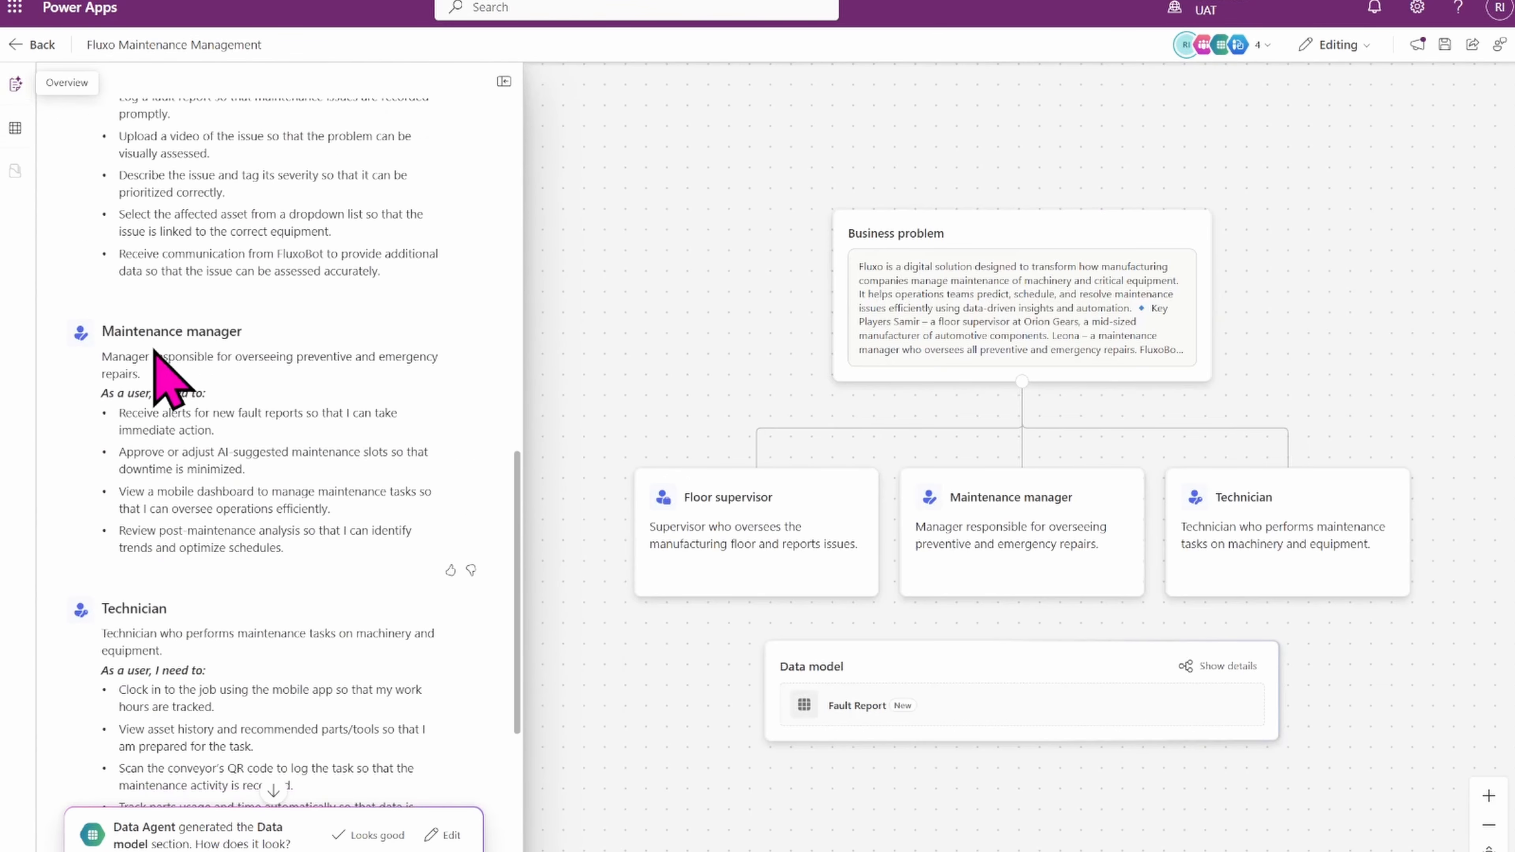
pyautogui.click(376, 837)
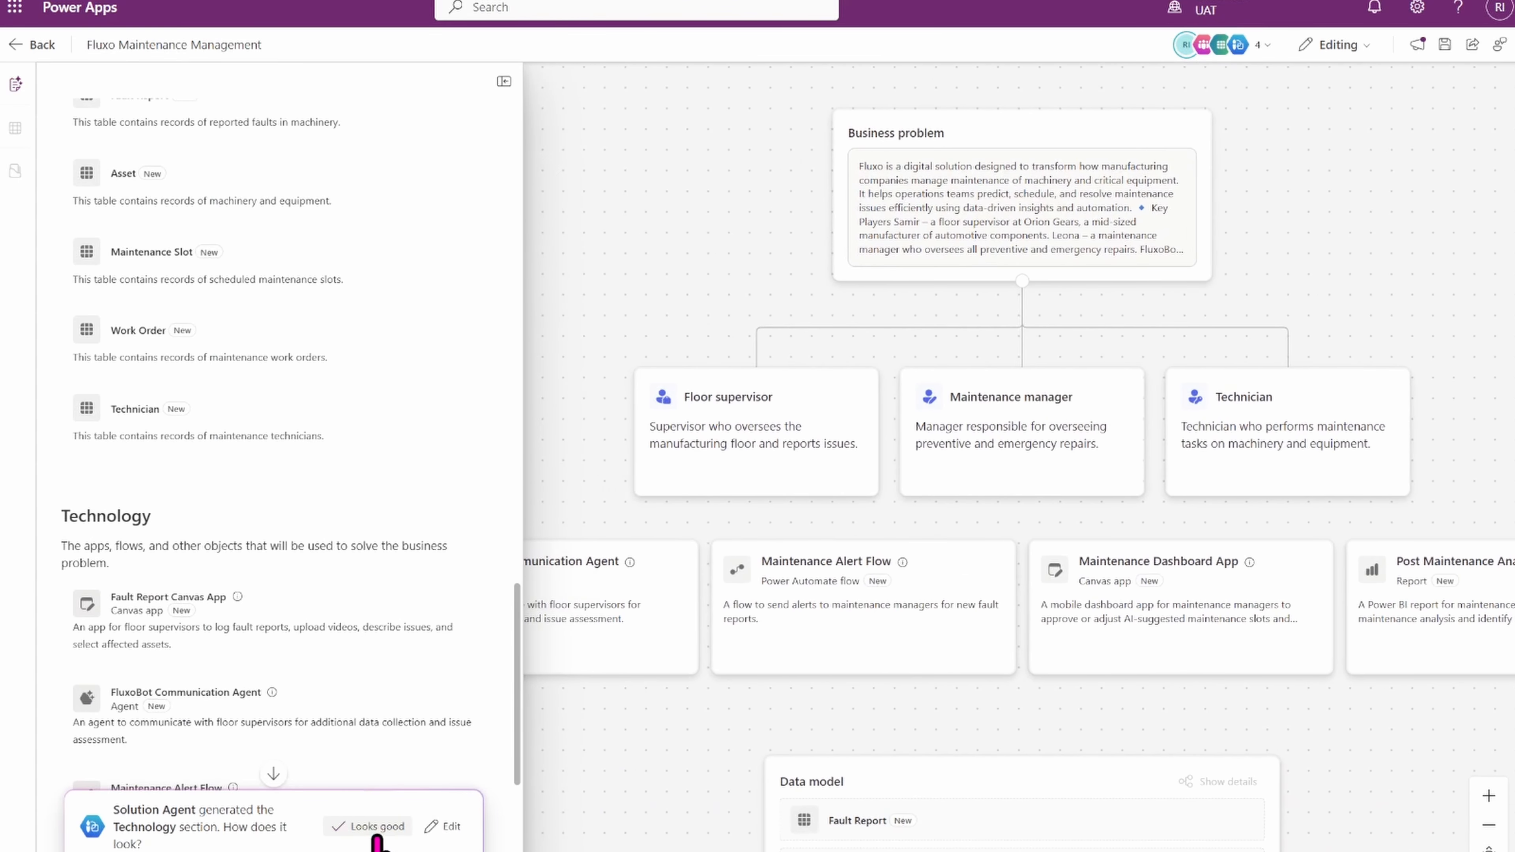
pyautogui.moveTo(519, 742); pyautogui.dragTo(522, 819)
pyautogui.scroll(-1, 487, 815)
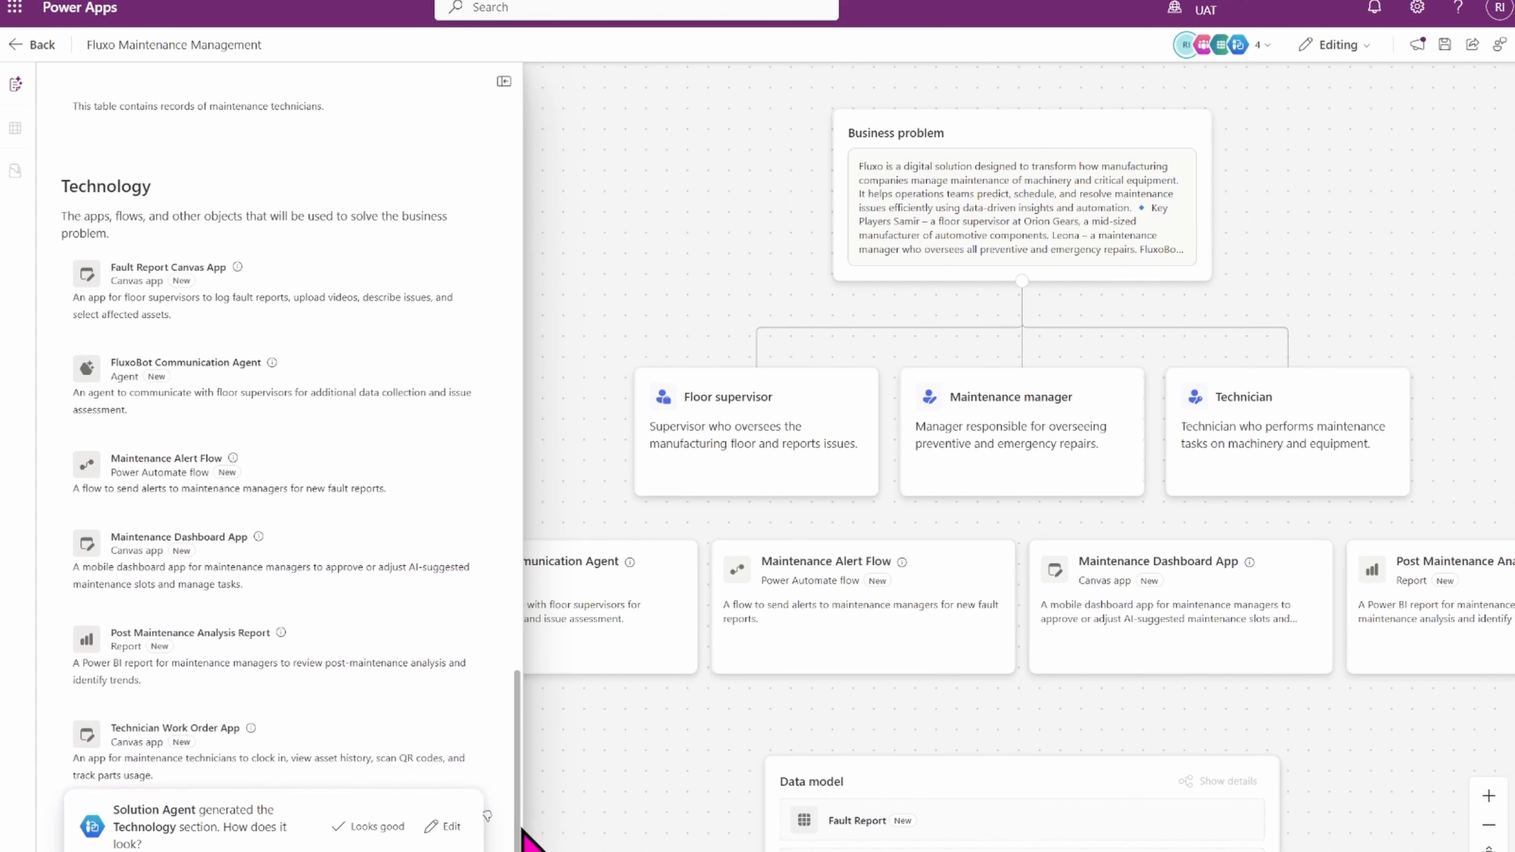
# Scroll through the Technology section's apps, agent, flow and report, then approve the section as looking good.
pyautogui.moveTo(522, 829); pyautogui.dragTo(516, 822)
pyautogui.scroll(-3, 1378, 257)
pyautogui.scroll(1, 1014, 334)
pyautogui.moveTo(704, 280); pyautogui.dragTo(722, 282)
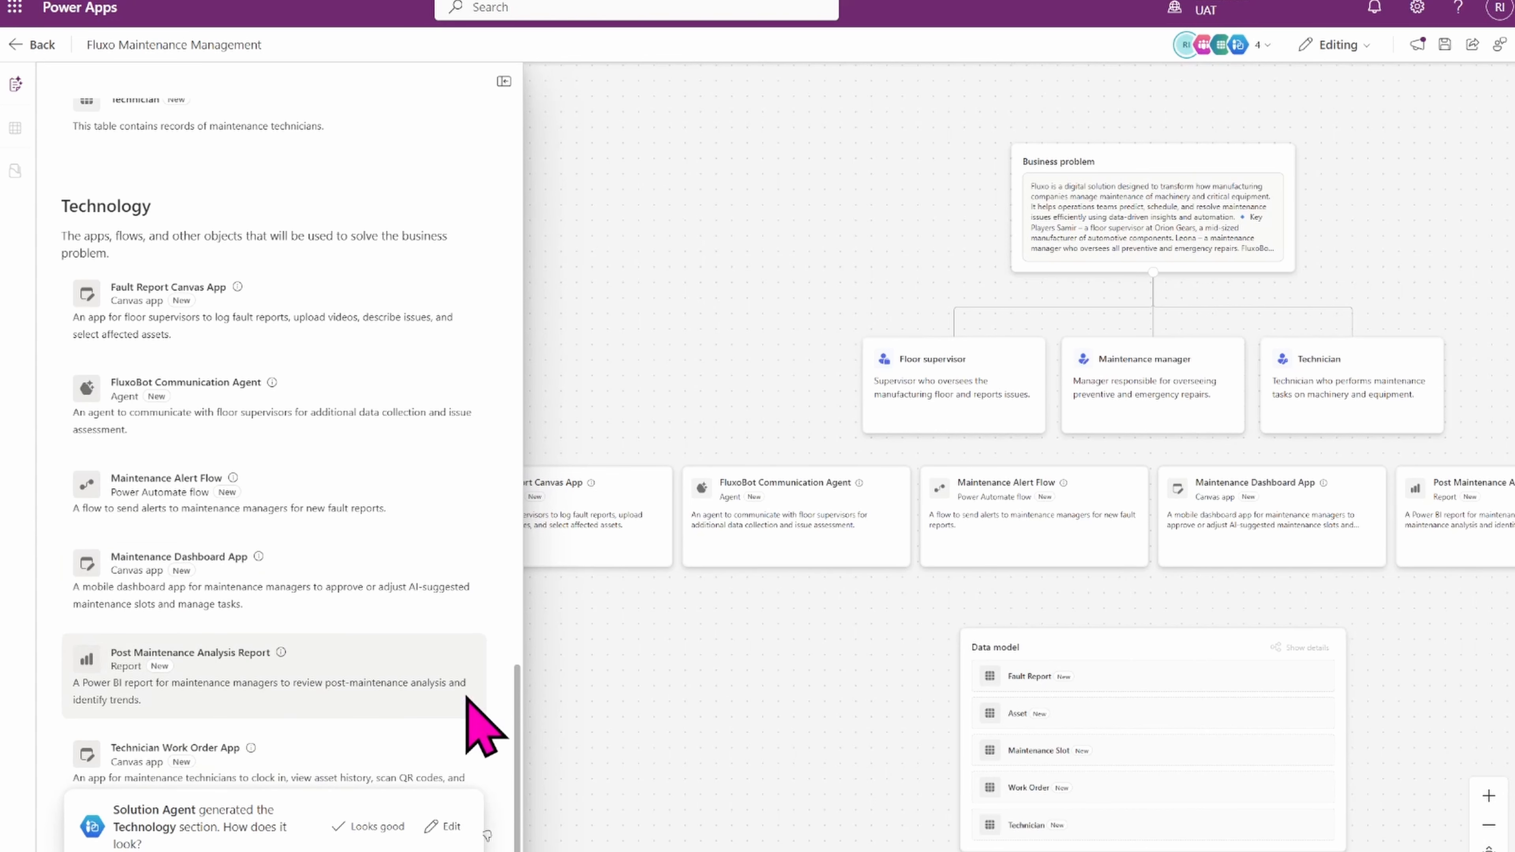
pyautogui.scroll(-1, 518, 753)
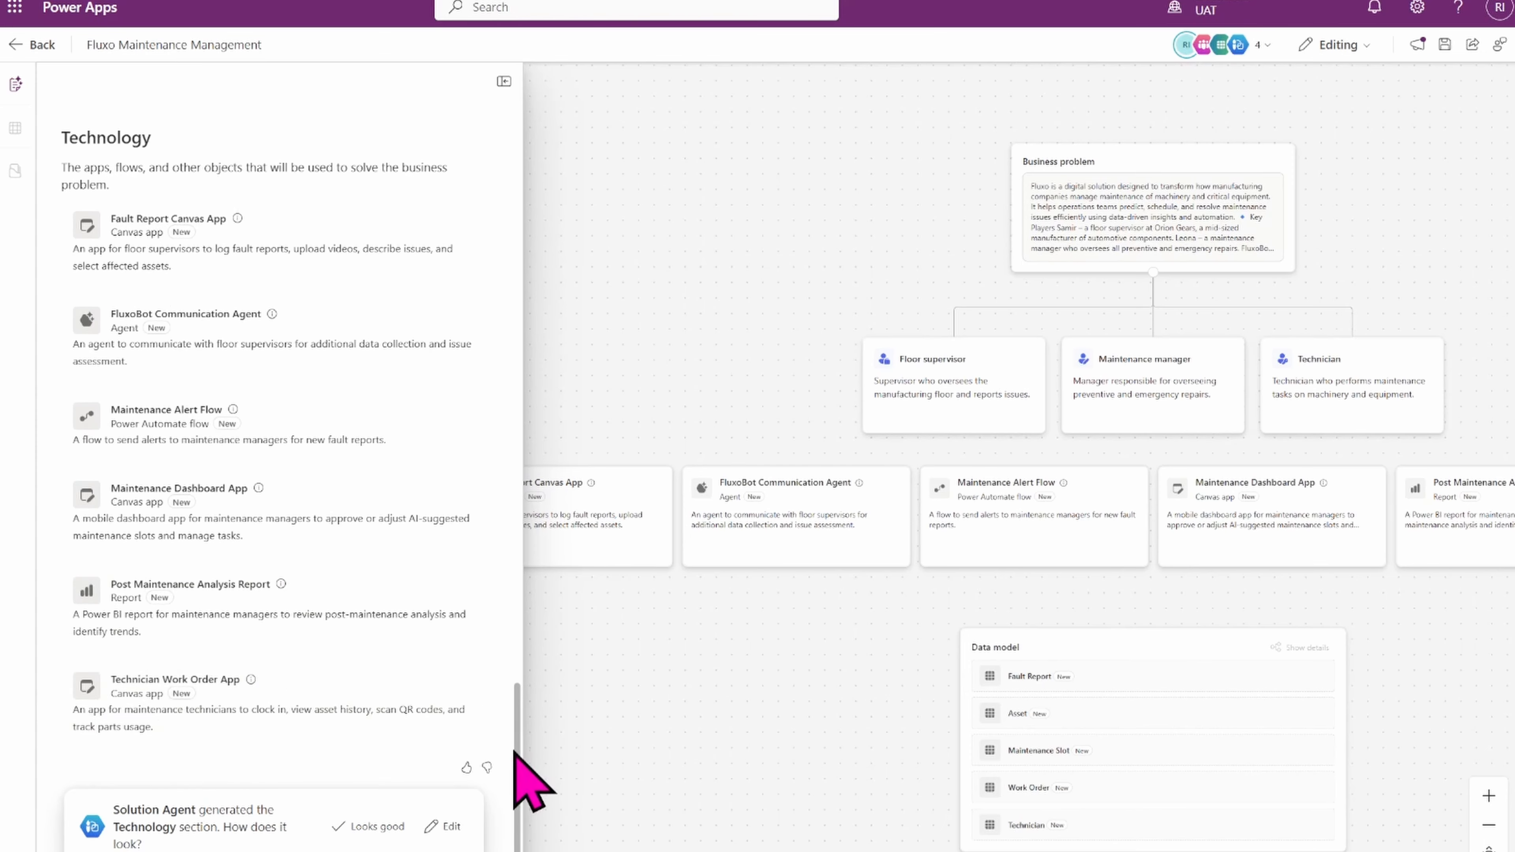
pyautogui.moveTo(514, 752)
pyautogui.mouseDown()
pyautogui.moveTo(497, 694)
pyautogui.moveTo(504, 755)
pyautogui.mouseUp()
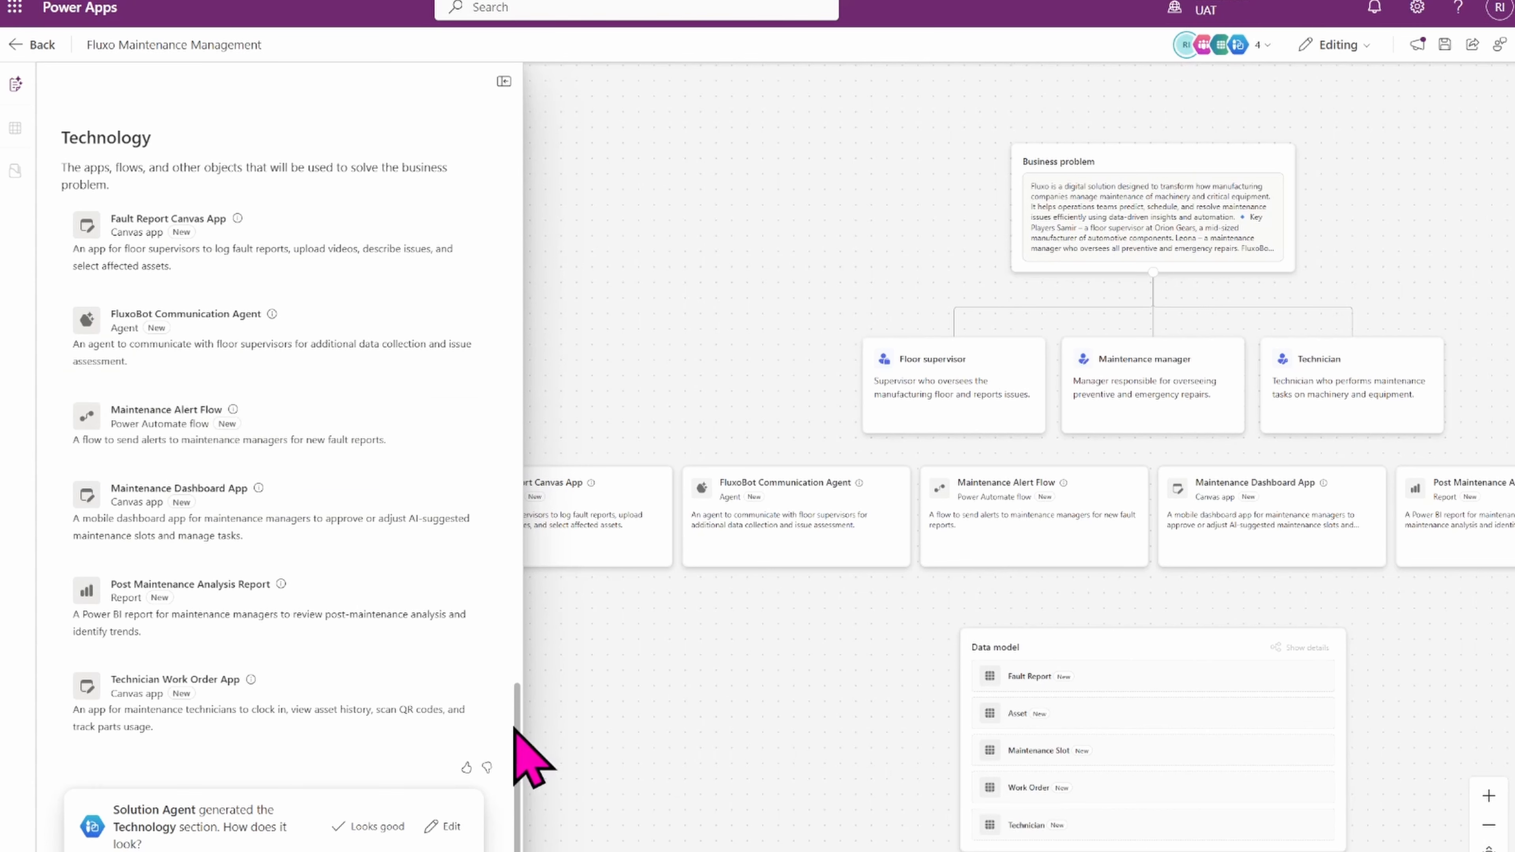
pyautogui.moveTo(514, 727); pyautogui.dragTo(508, 759)
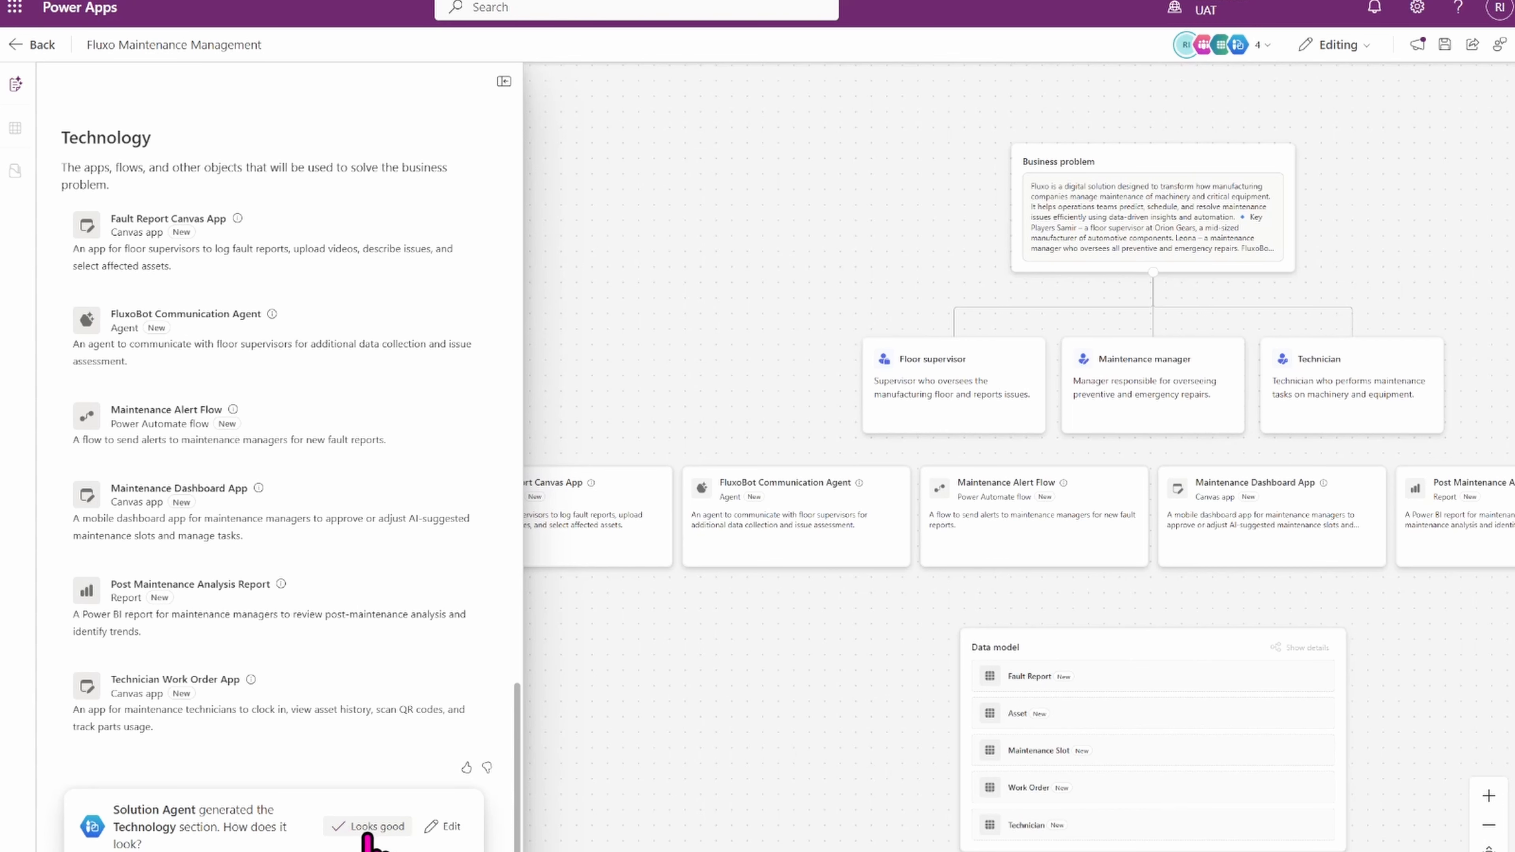
pyautogui.click(438, 830)
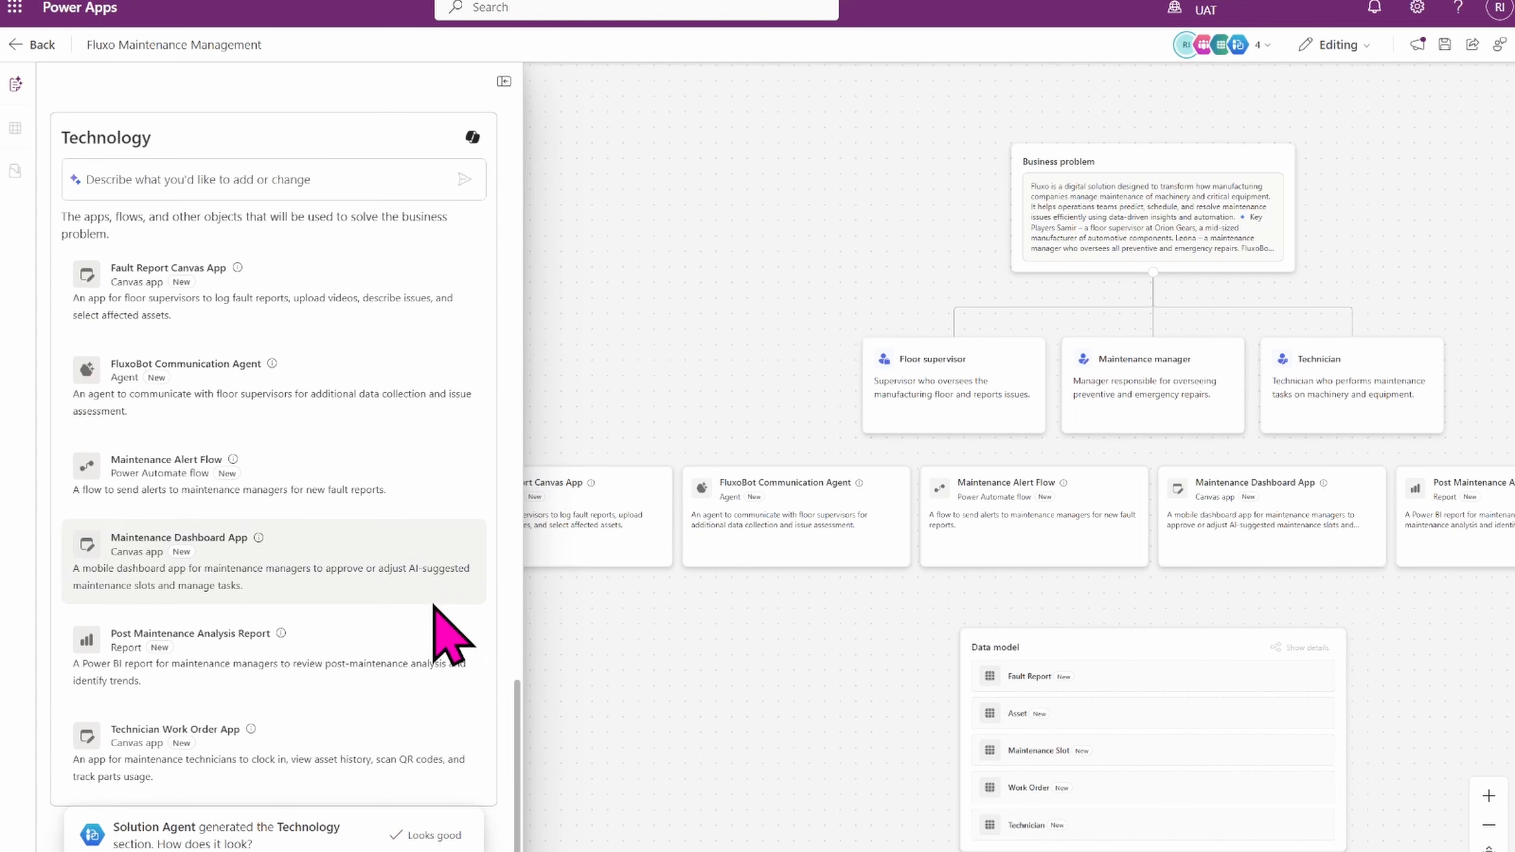
pyautogui.click(137, 186)
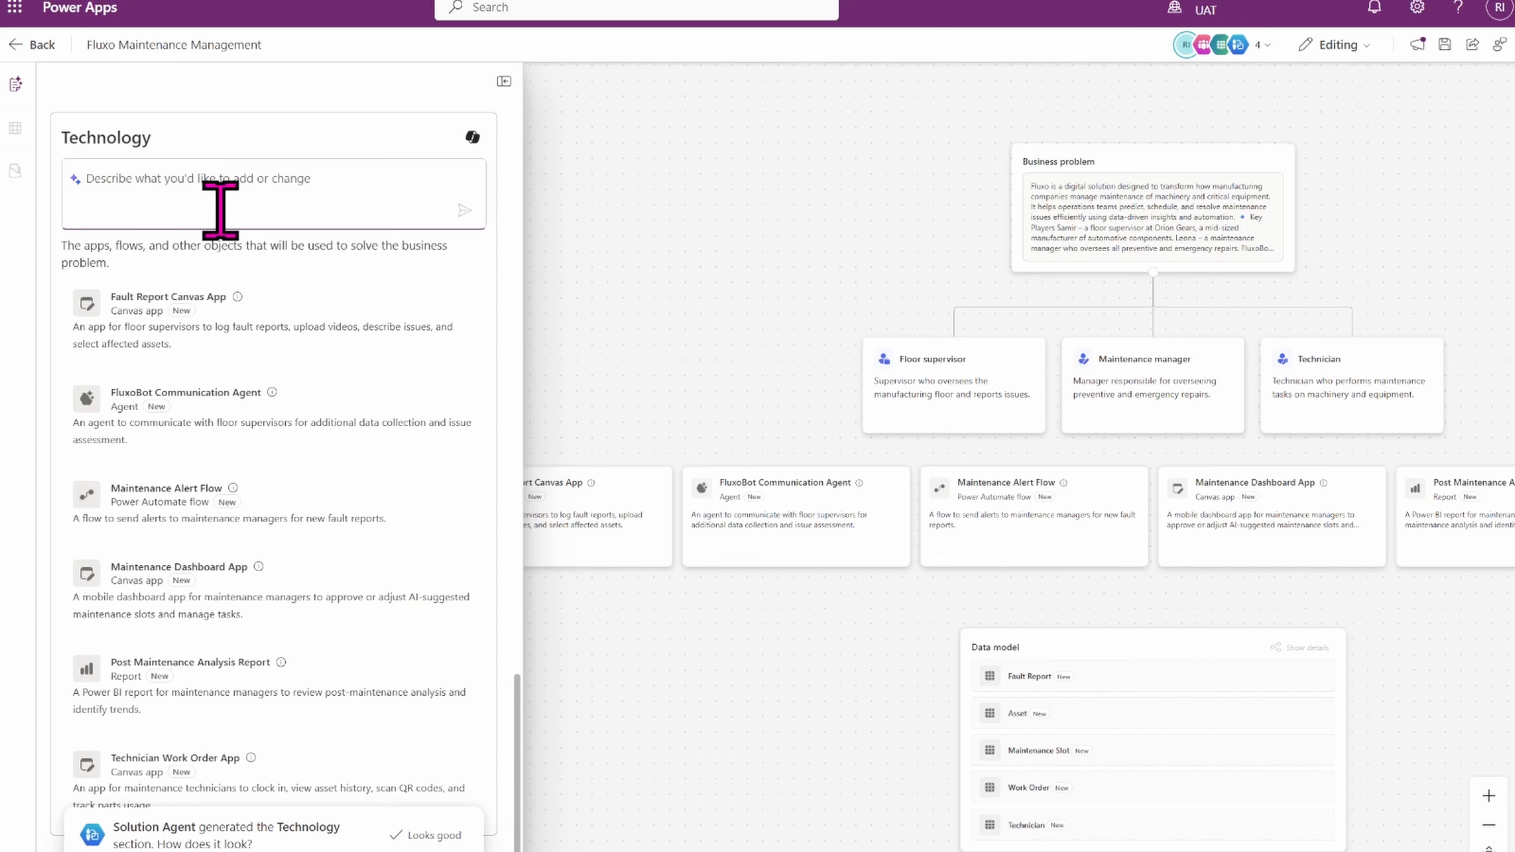
pyautogui.click(425, 838)
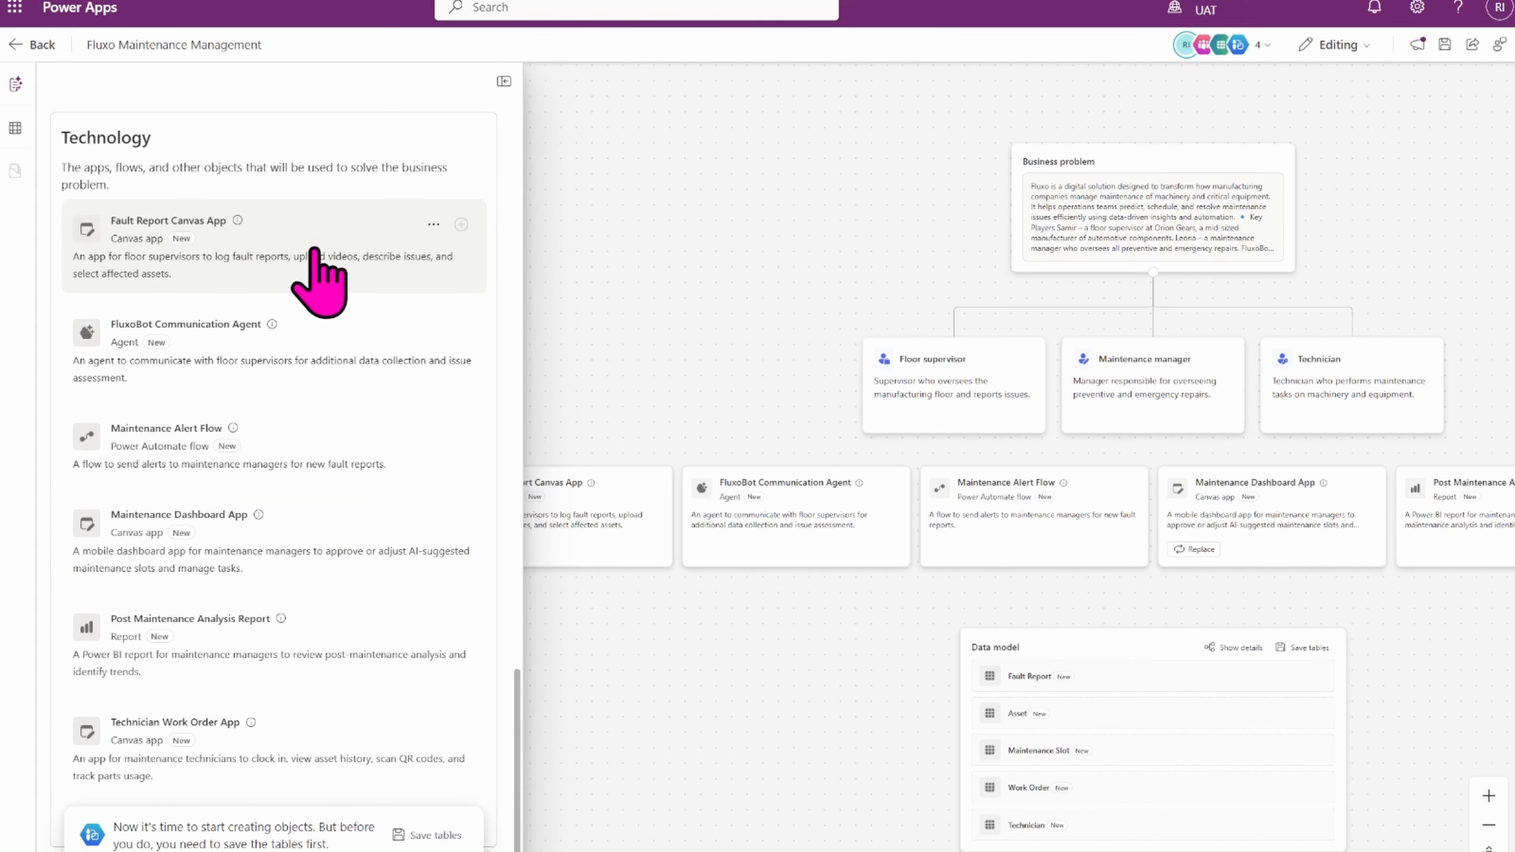
# Convert the Fault Report Canvas App to a model-driven app and keep the change to the Technology section.
pyautogui.click(435, 226)
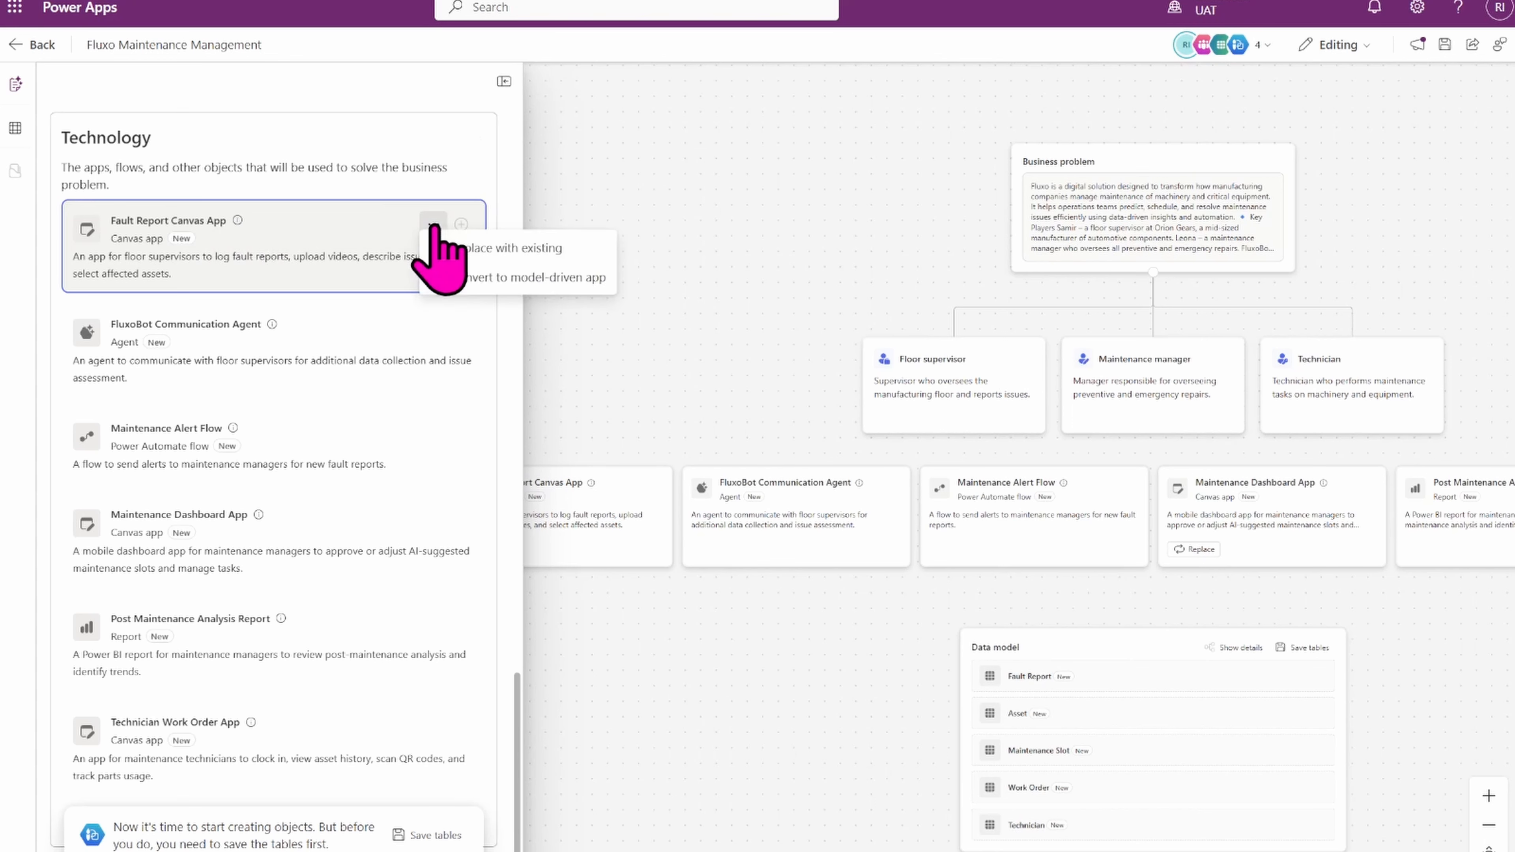
pyautogui.click(493, 286)
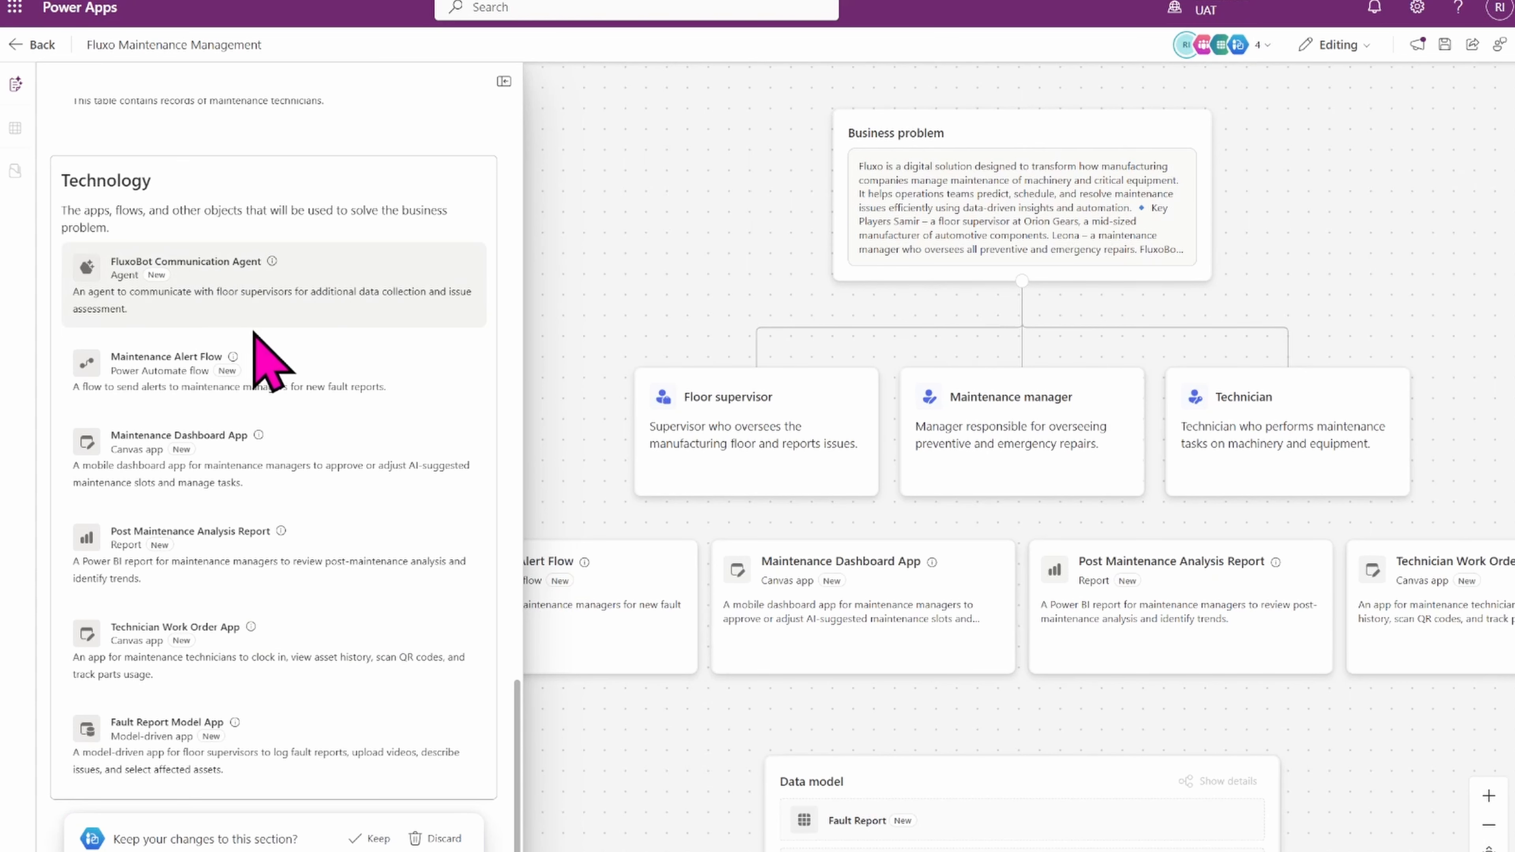
pyautogui.click(246, 465)
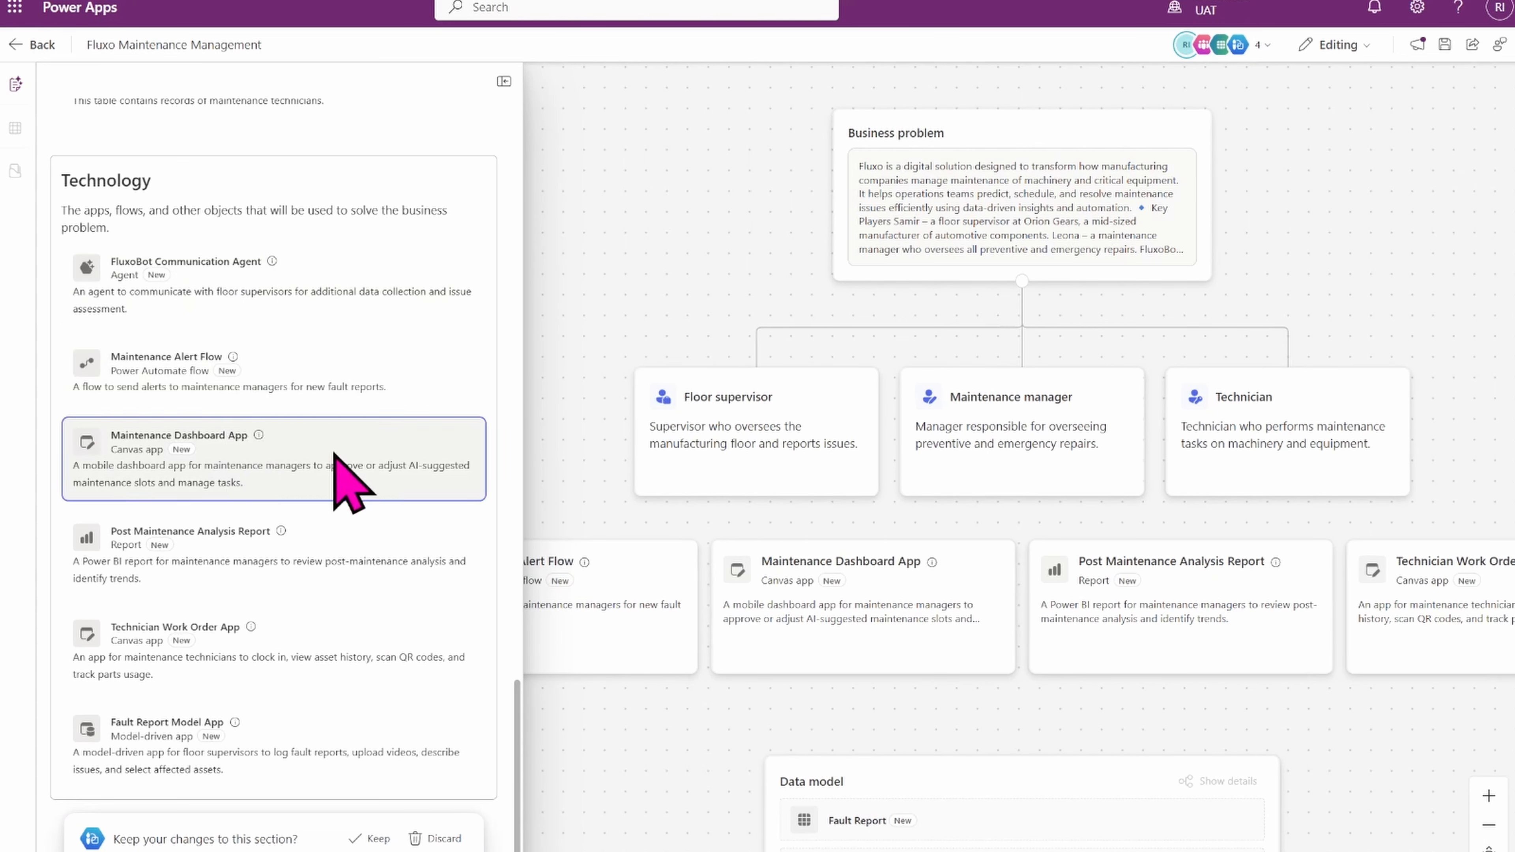
pyautogui.click(369, 838)
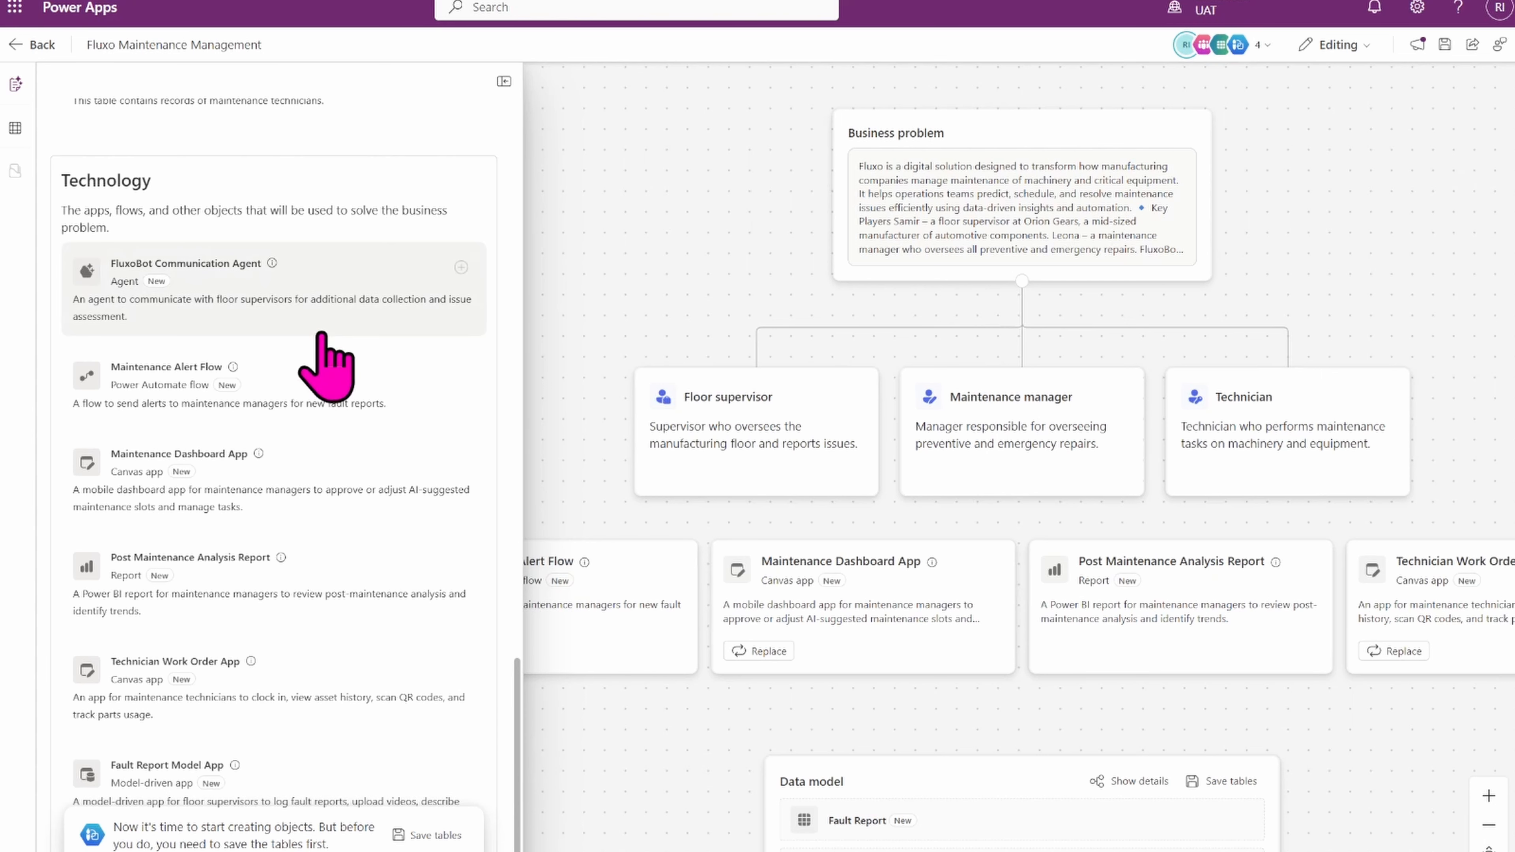
# Browse the existing apps offered to replace the Technician Work Order App, then close the list without choosing.
pyautogui.click(288, 323)
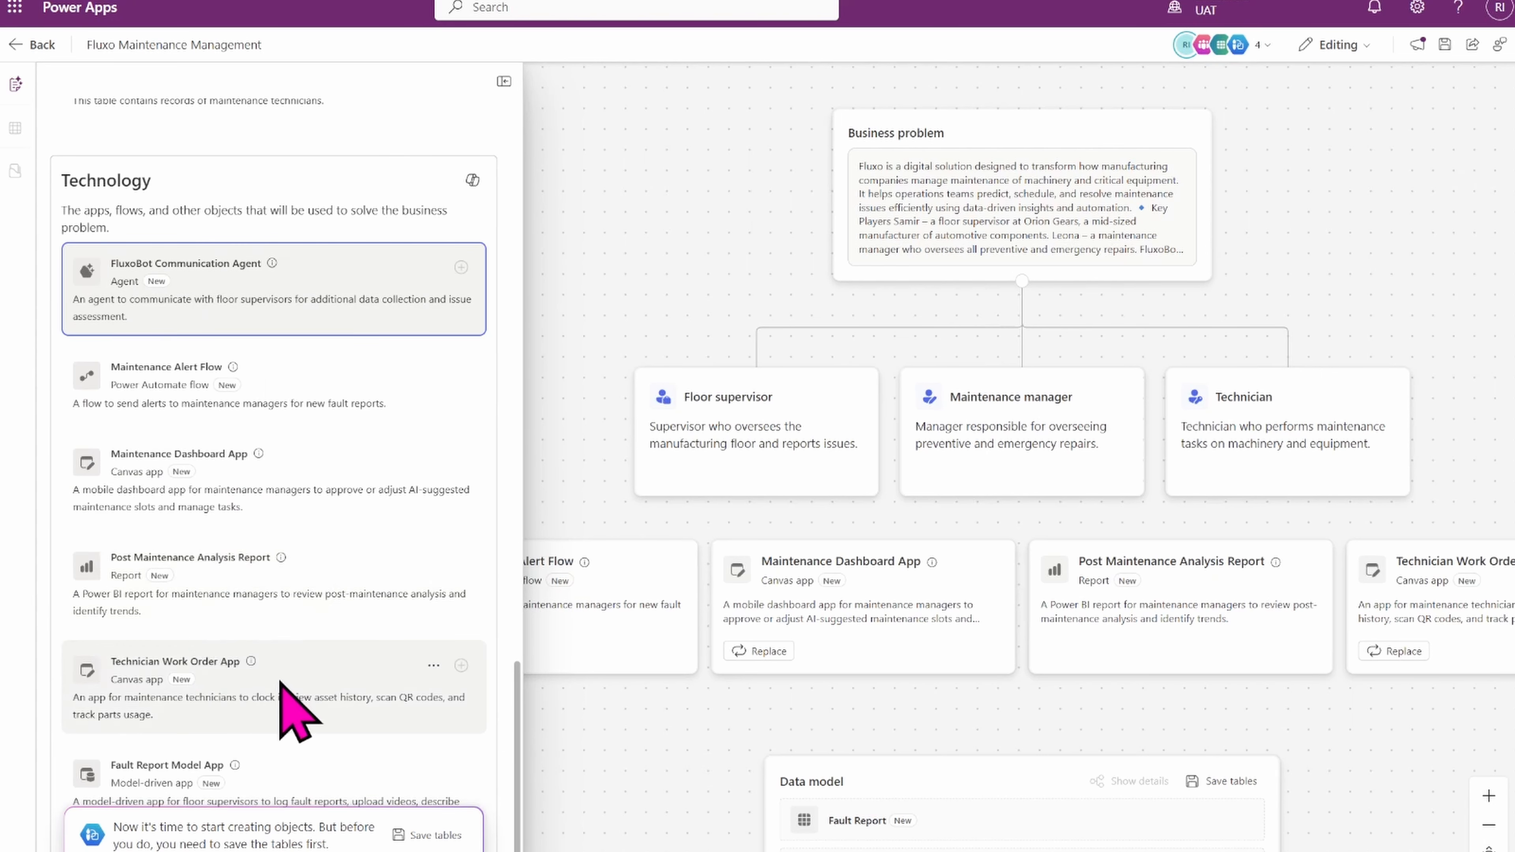
pyautogui.click(292, 686)
pyautogui.click(433, 666)
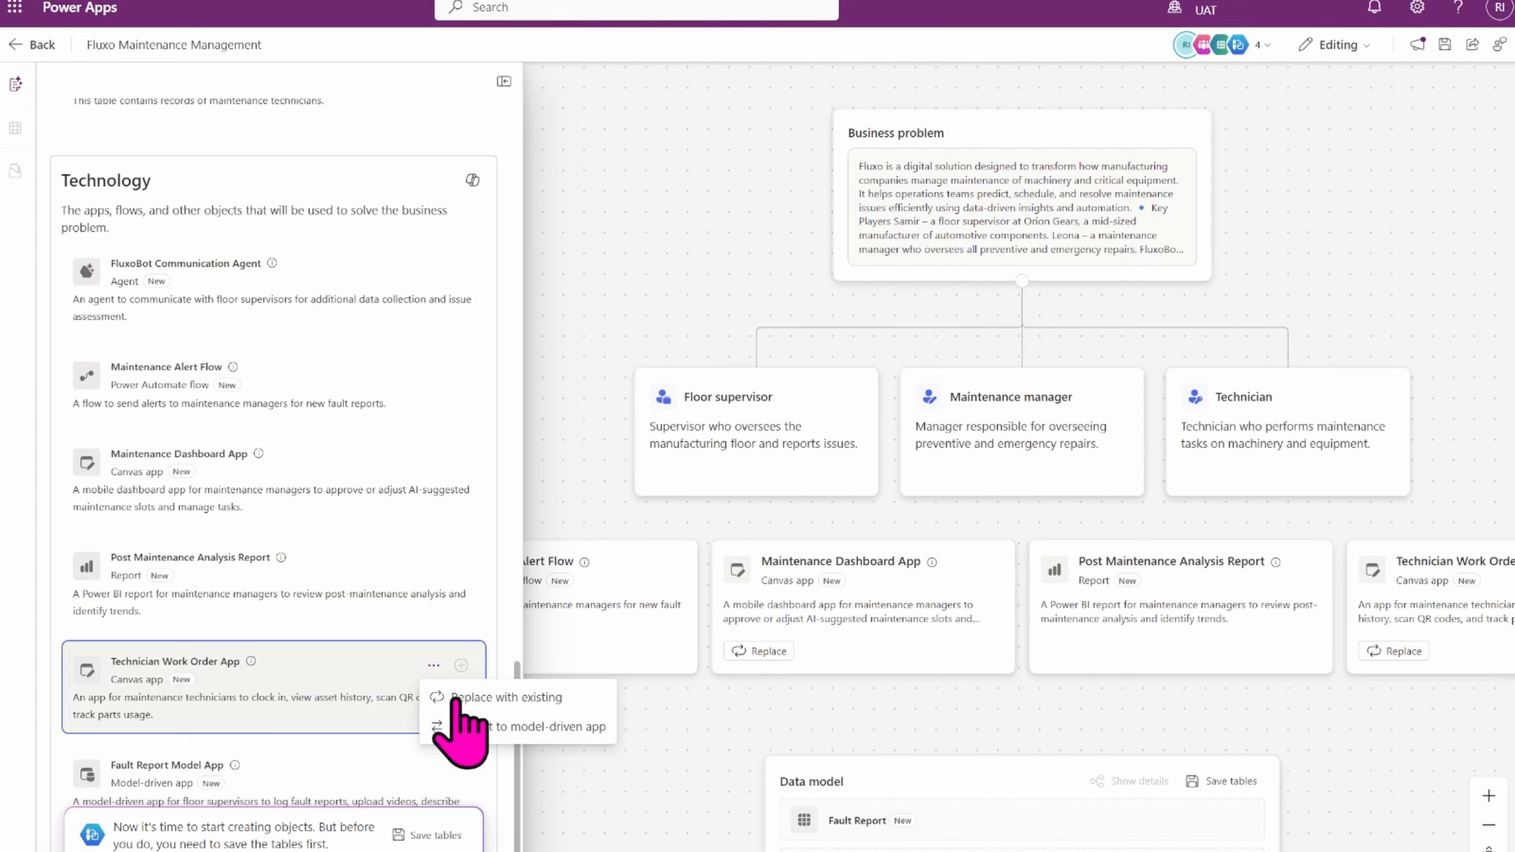
pyautogui.click(497, 697)
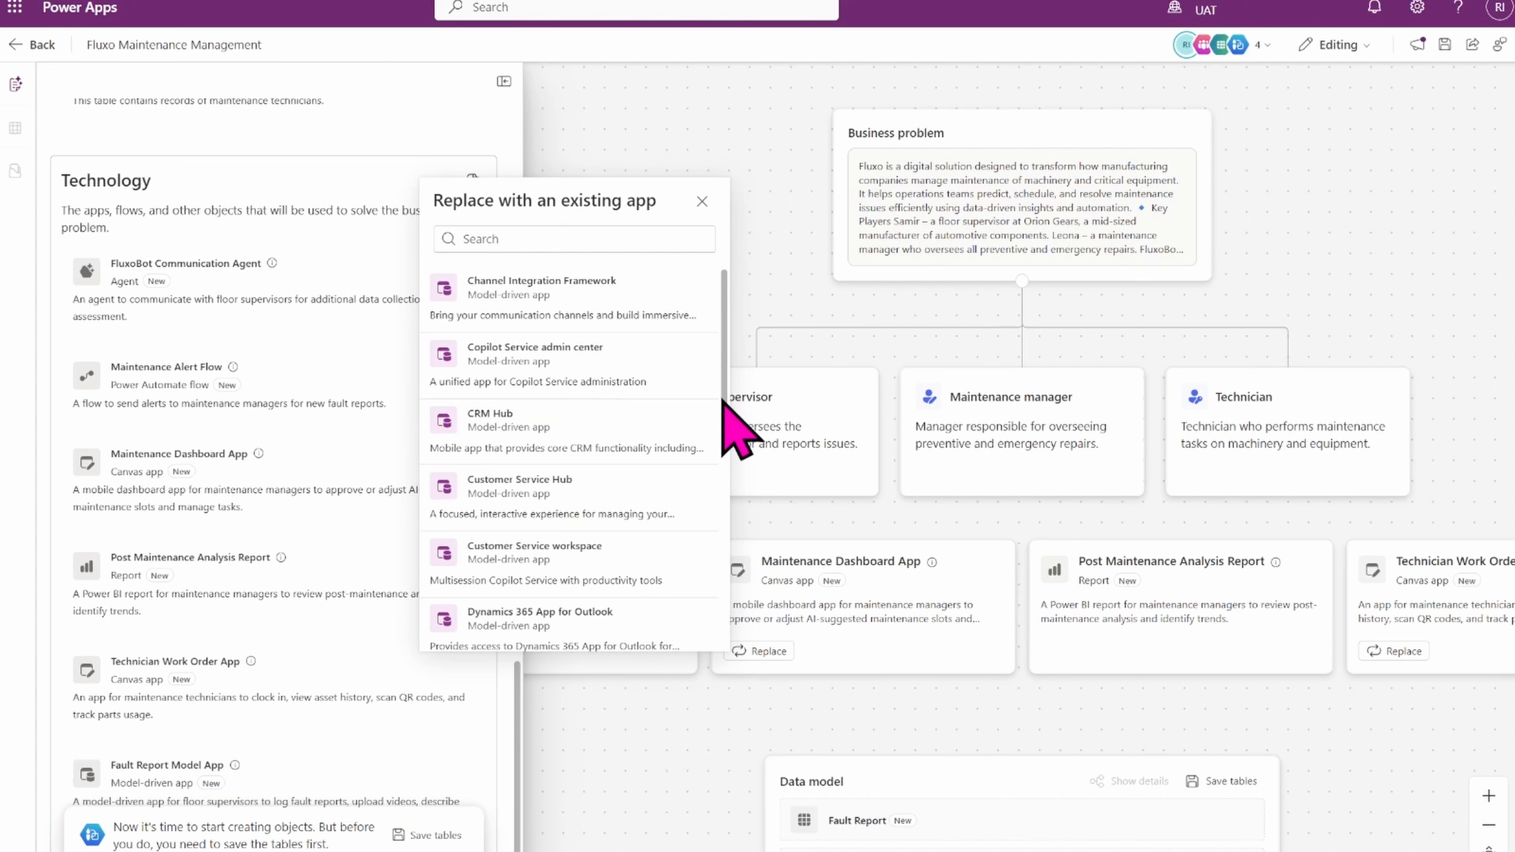
pyautogui.moveTo(724, 401); pyautogui.dragTo(706, 264)
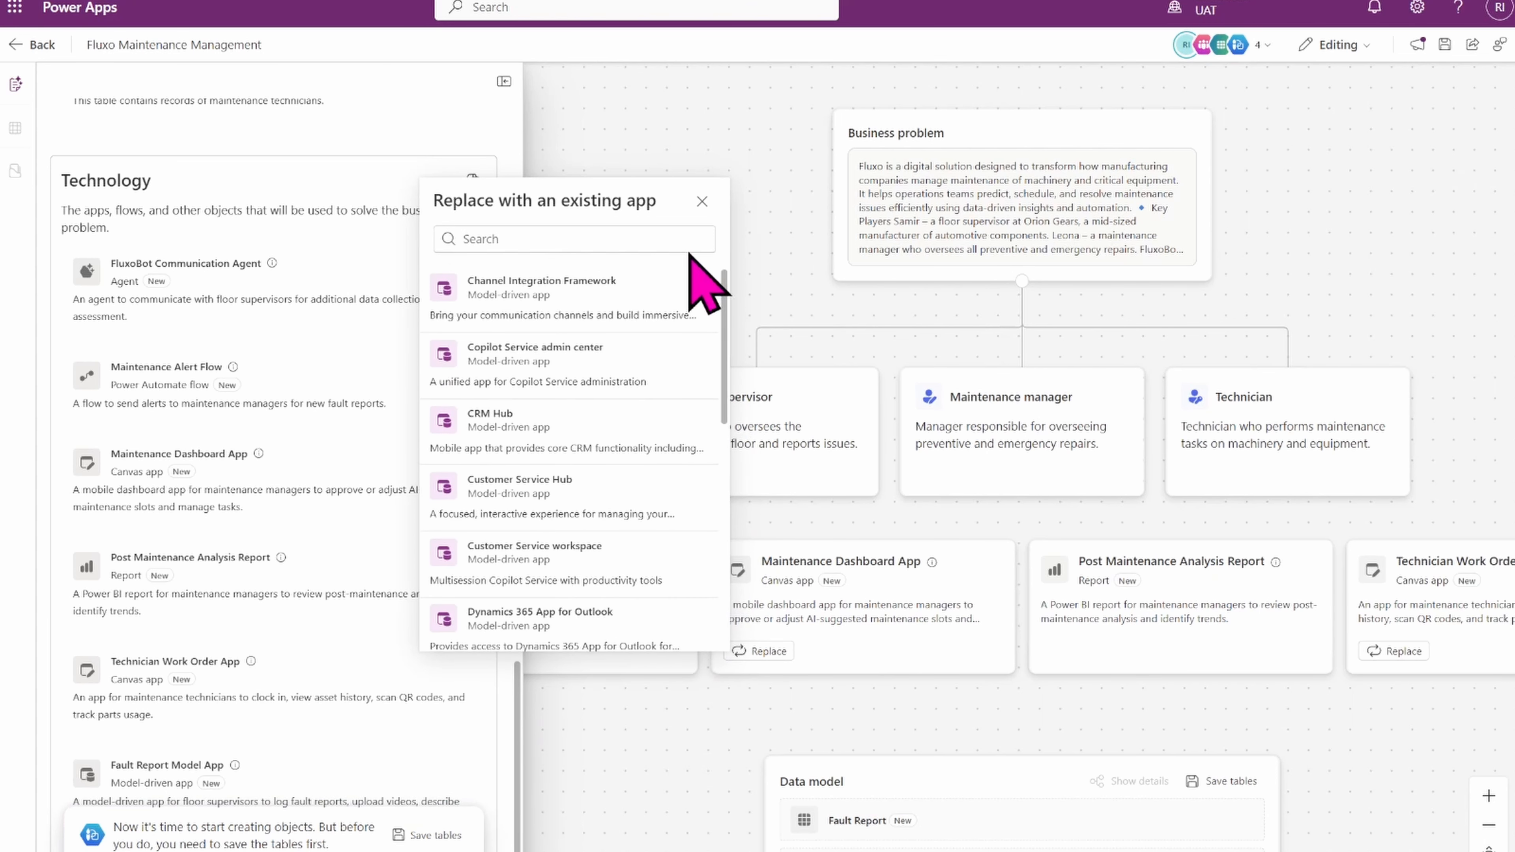
pyautogui.click(703, 203)
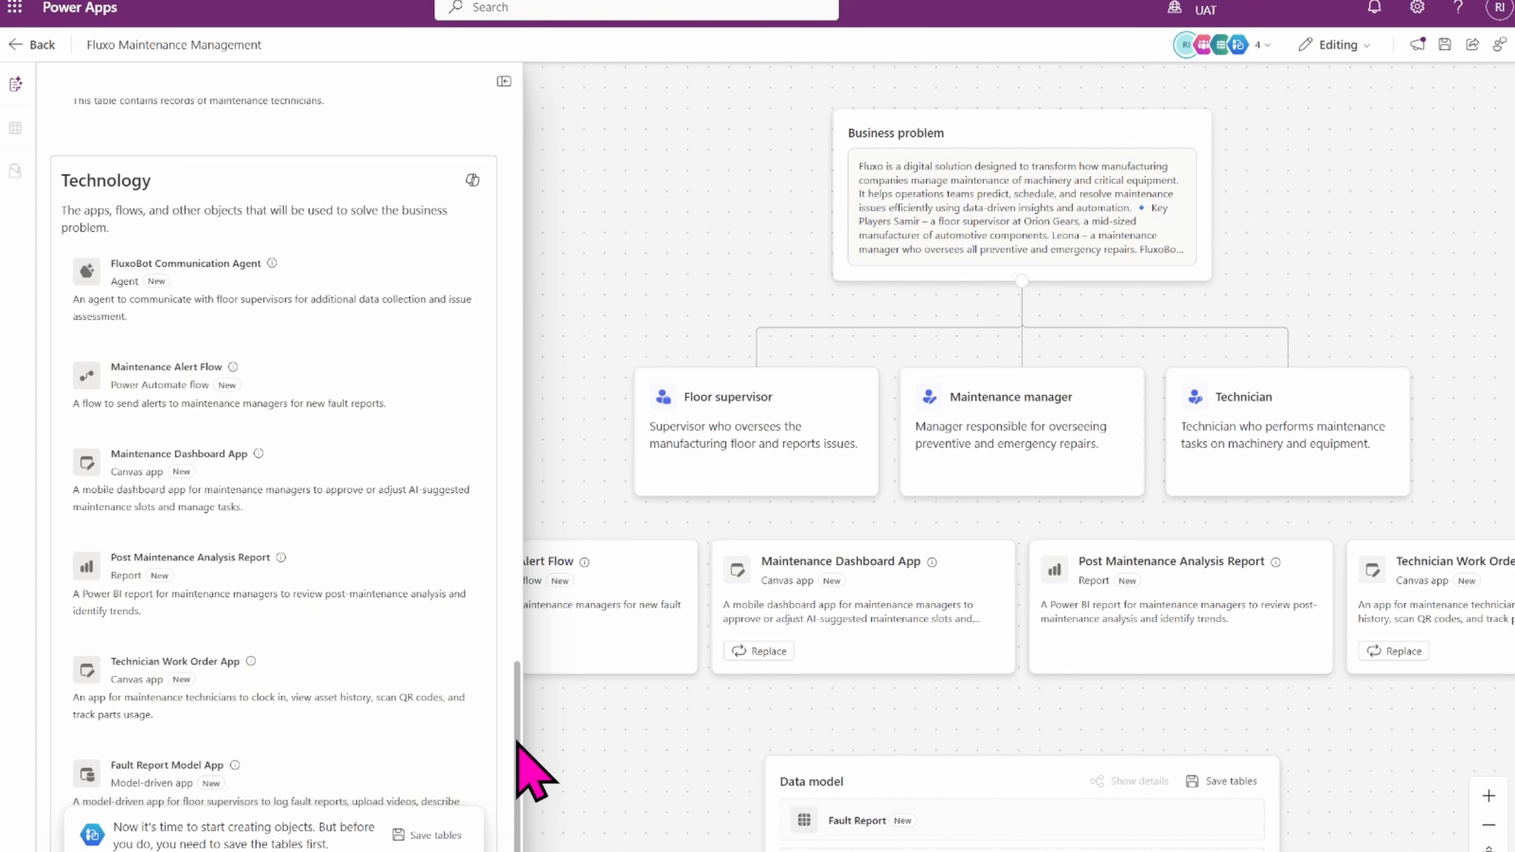
# Browse the existing apps offered when adding an app technology, then dismiss the list.
pyautogui.moveTo(518, 745); pyautogui.dragTo(515, 771)
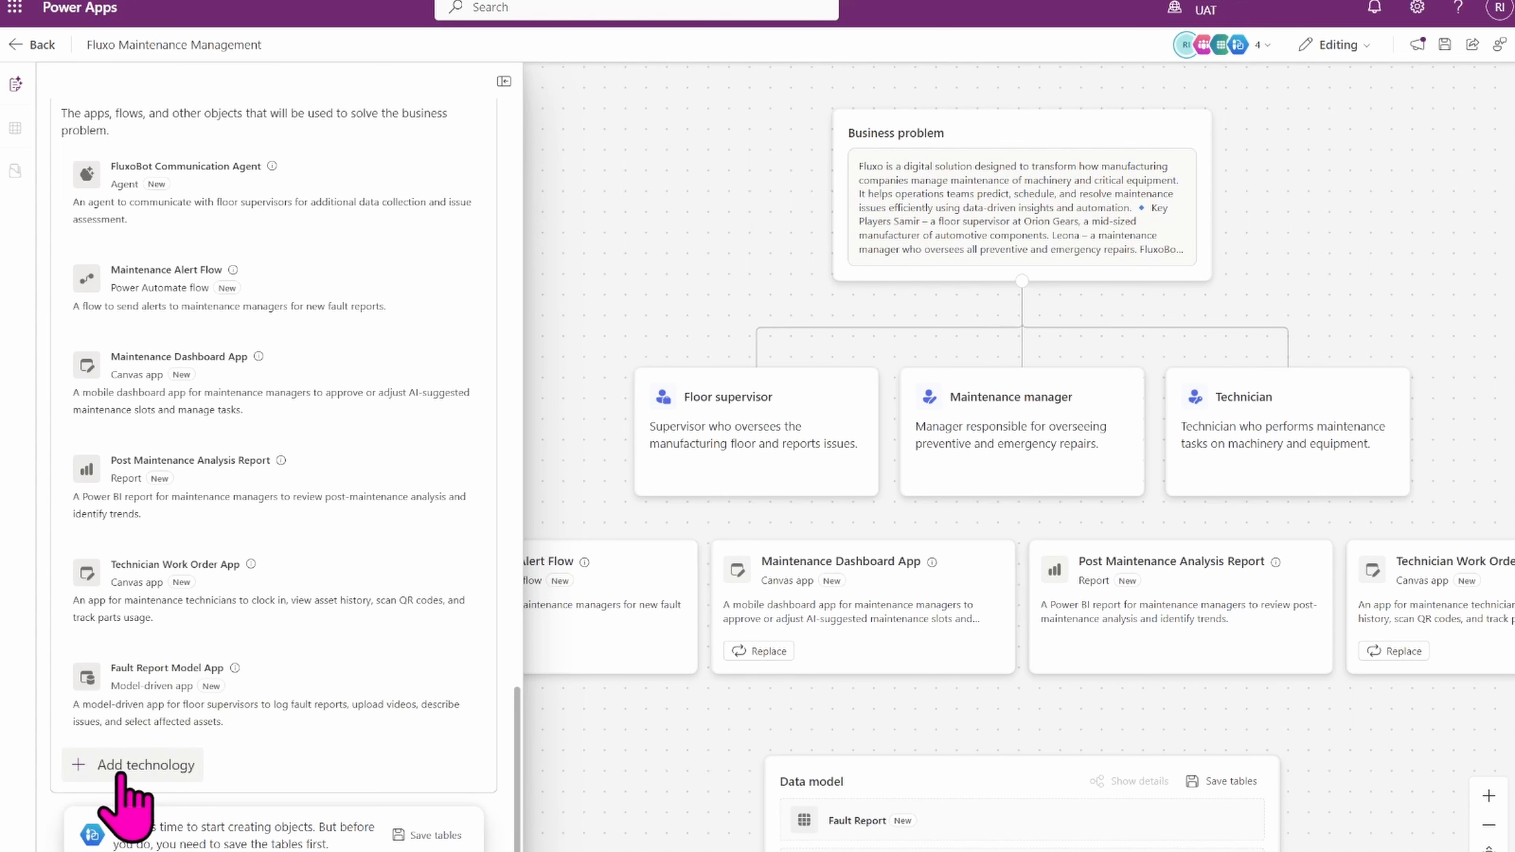
pyautogui.click(154, 771)
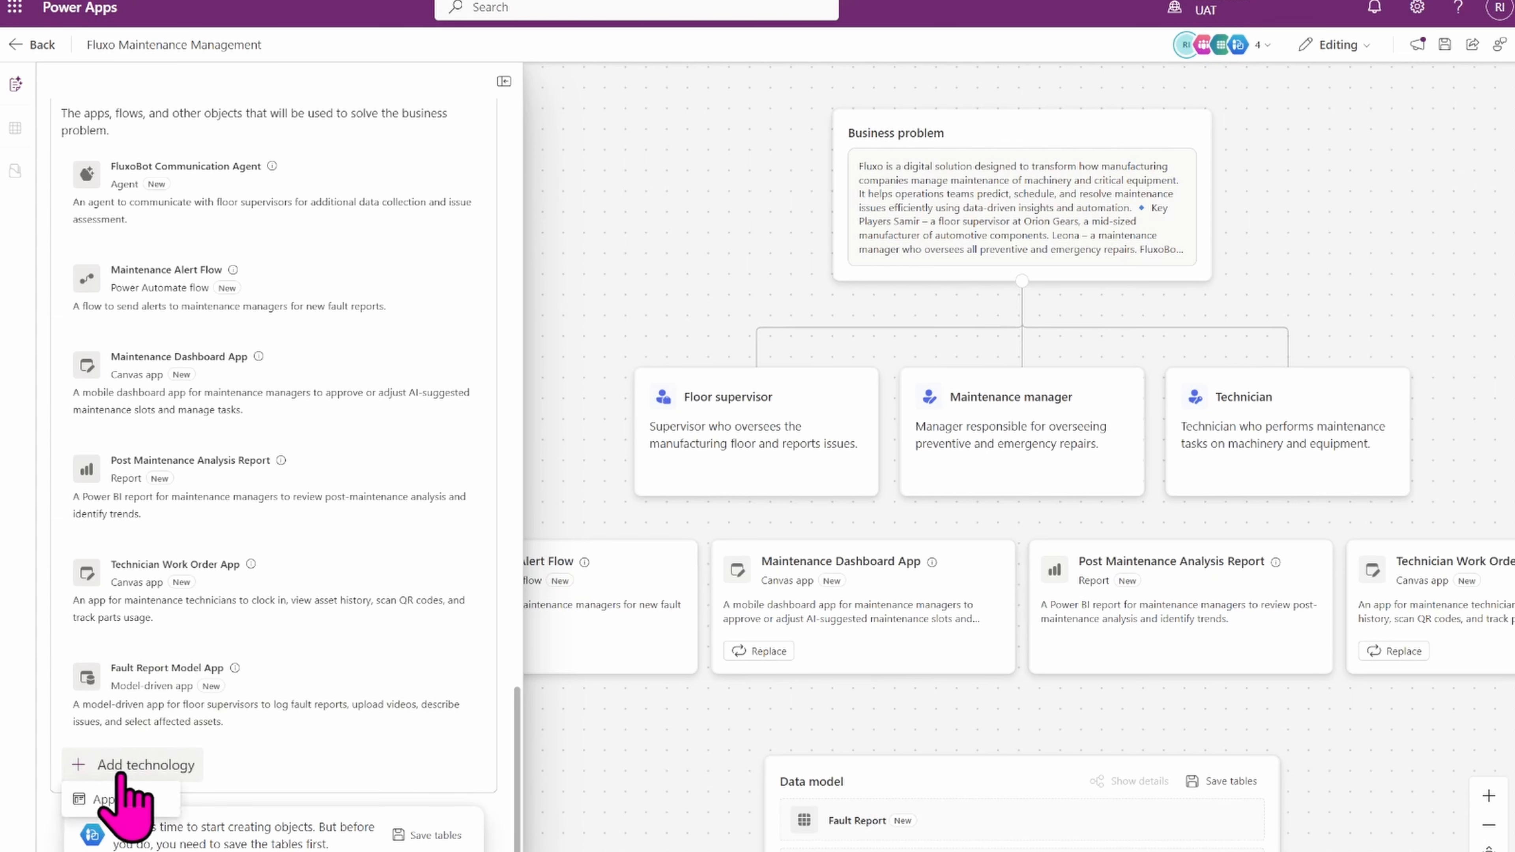
pyautogui.click(104, 801)
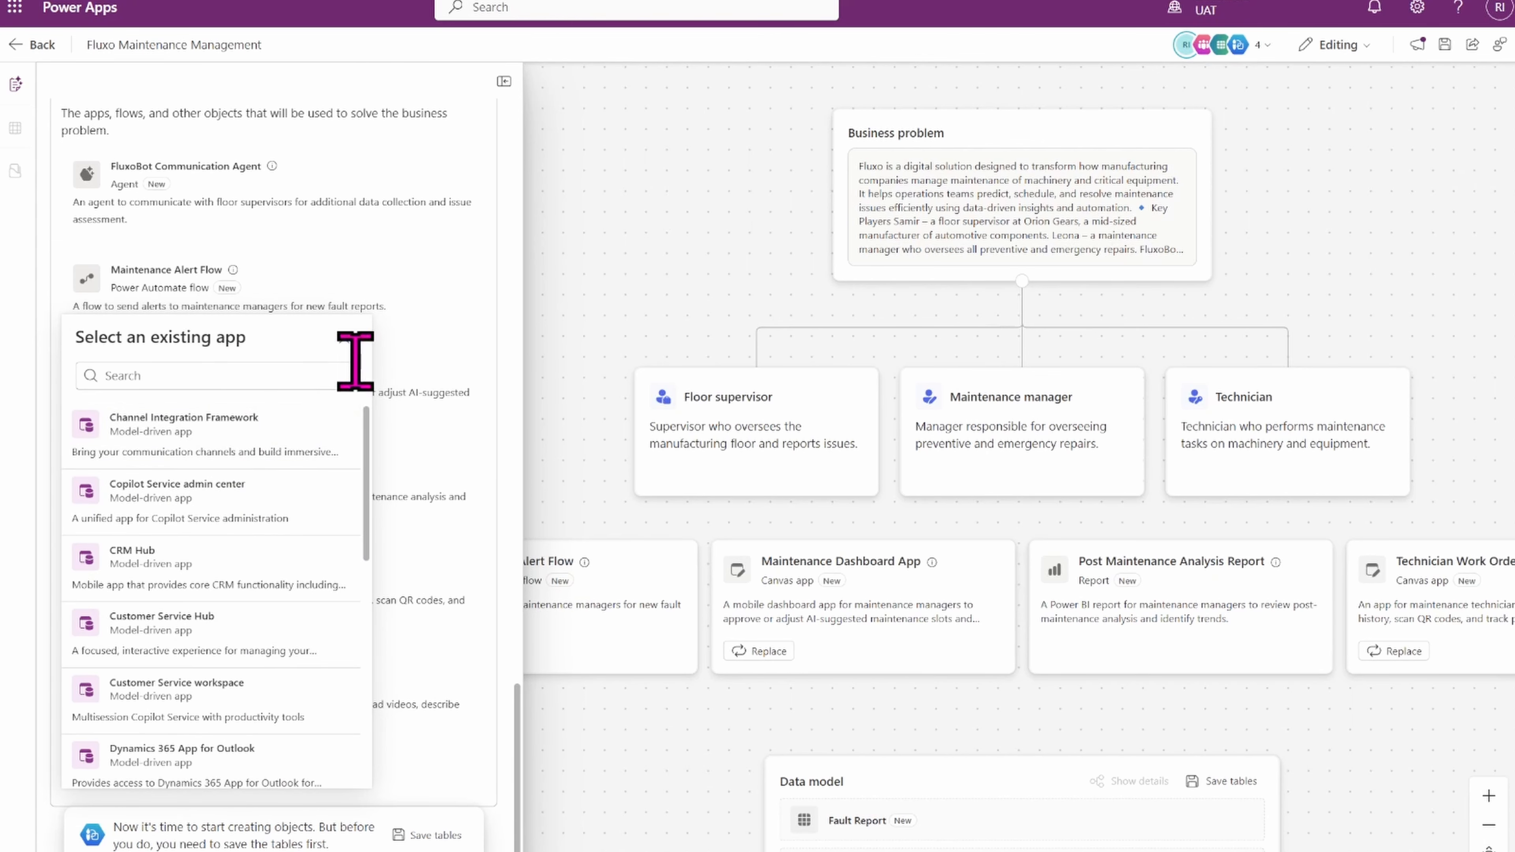
pyautogui.click(344, 338)
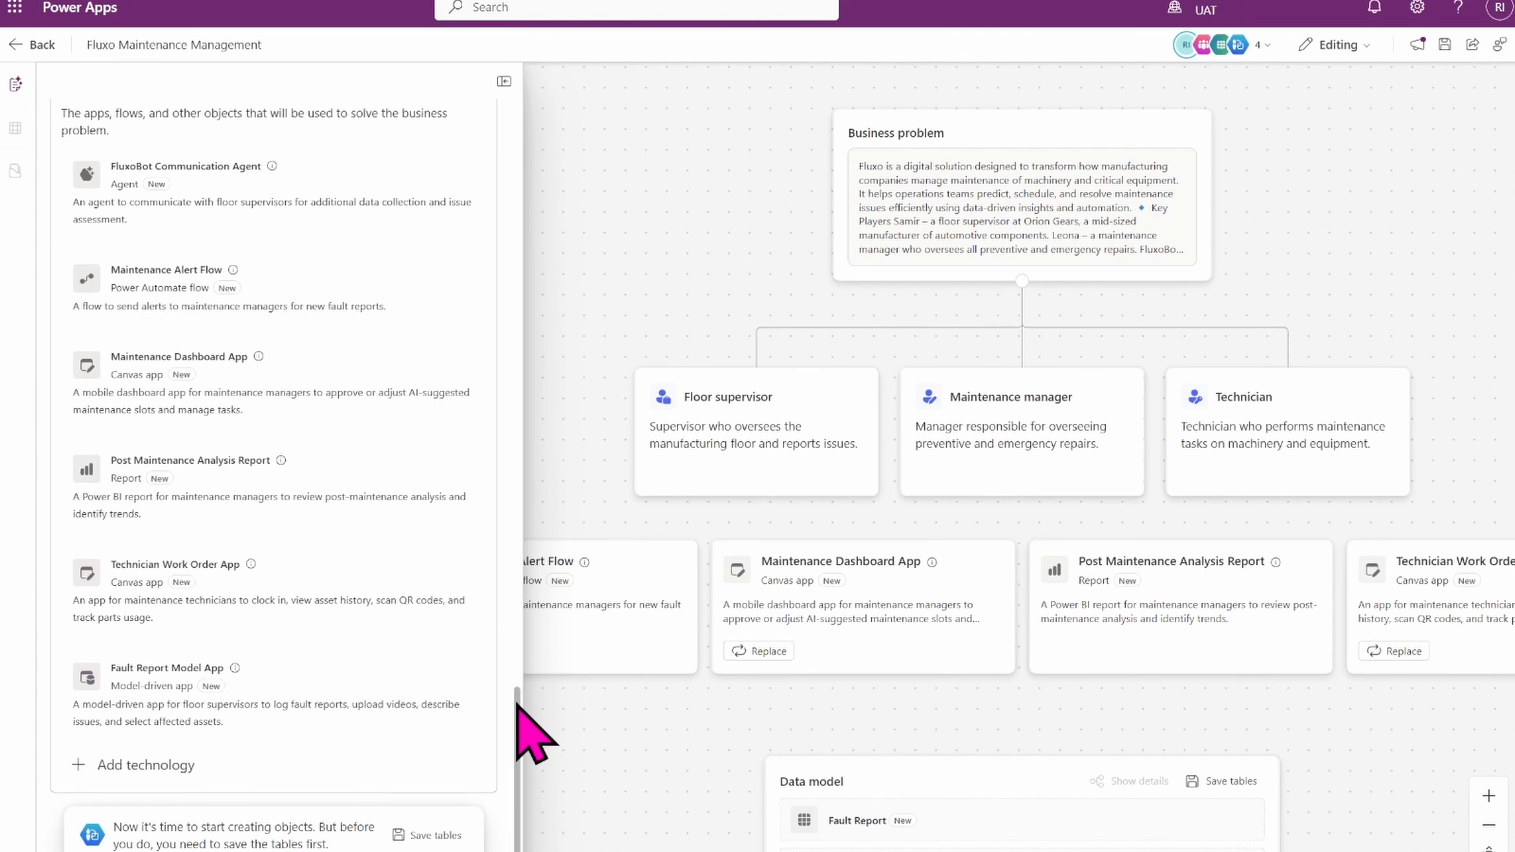
pyautogui.moveTo(517, 705); pyautogui.dragTo(506, 657)
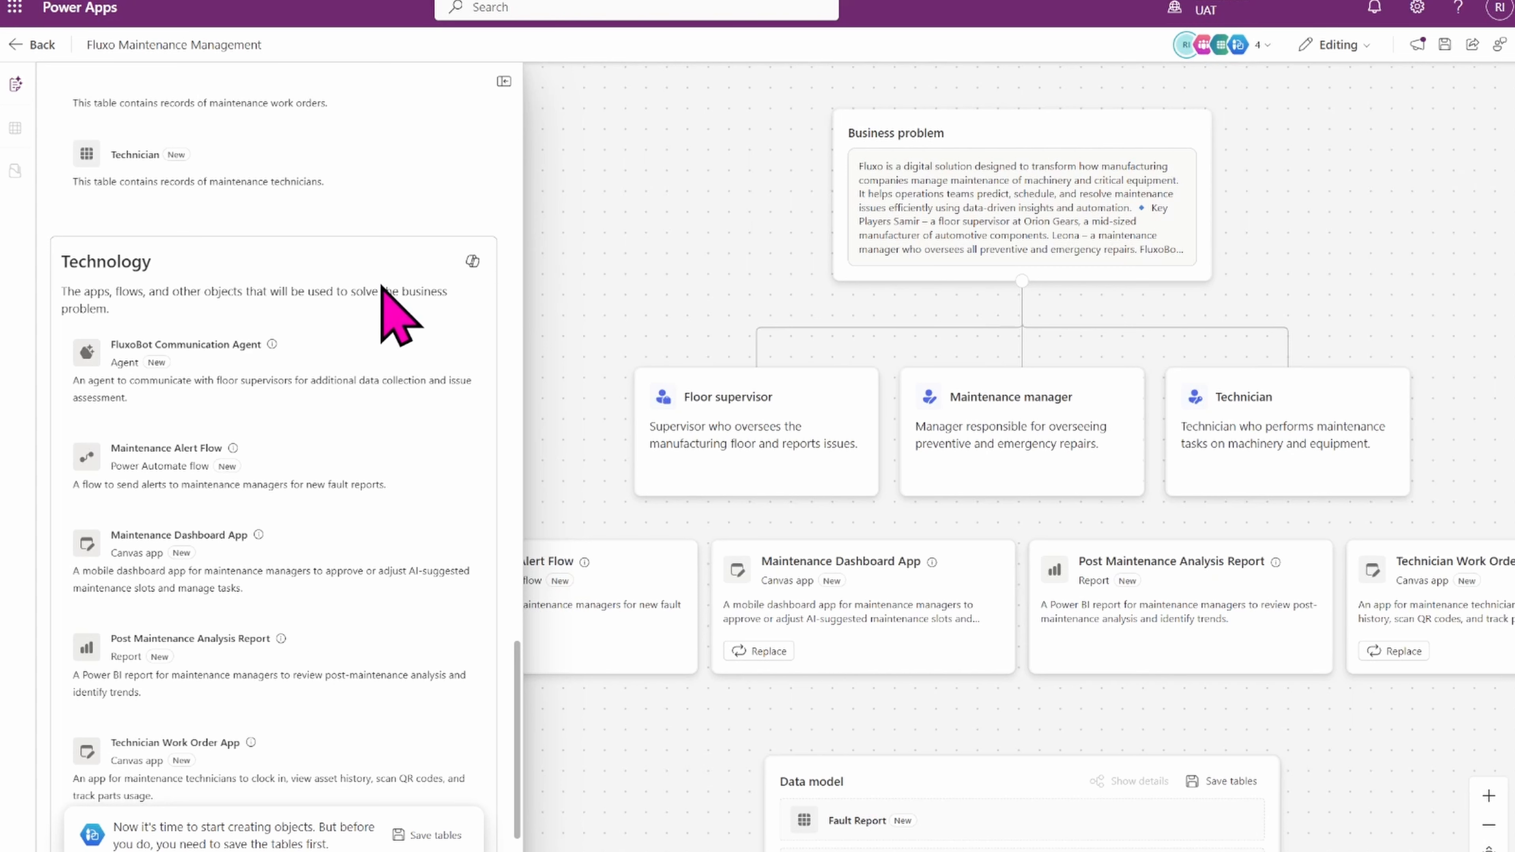
pyautogui.click(474, 263)
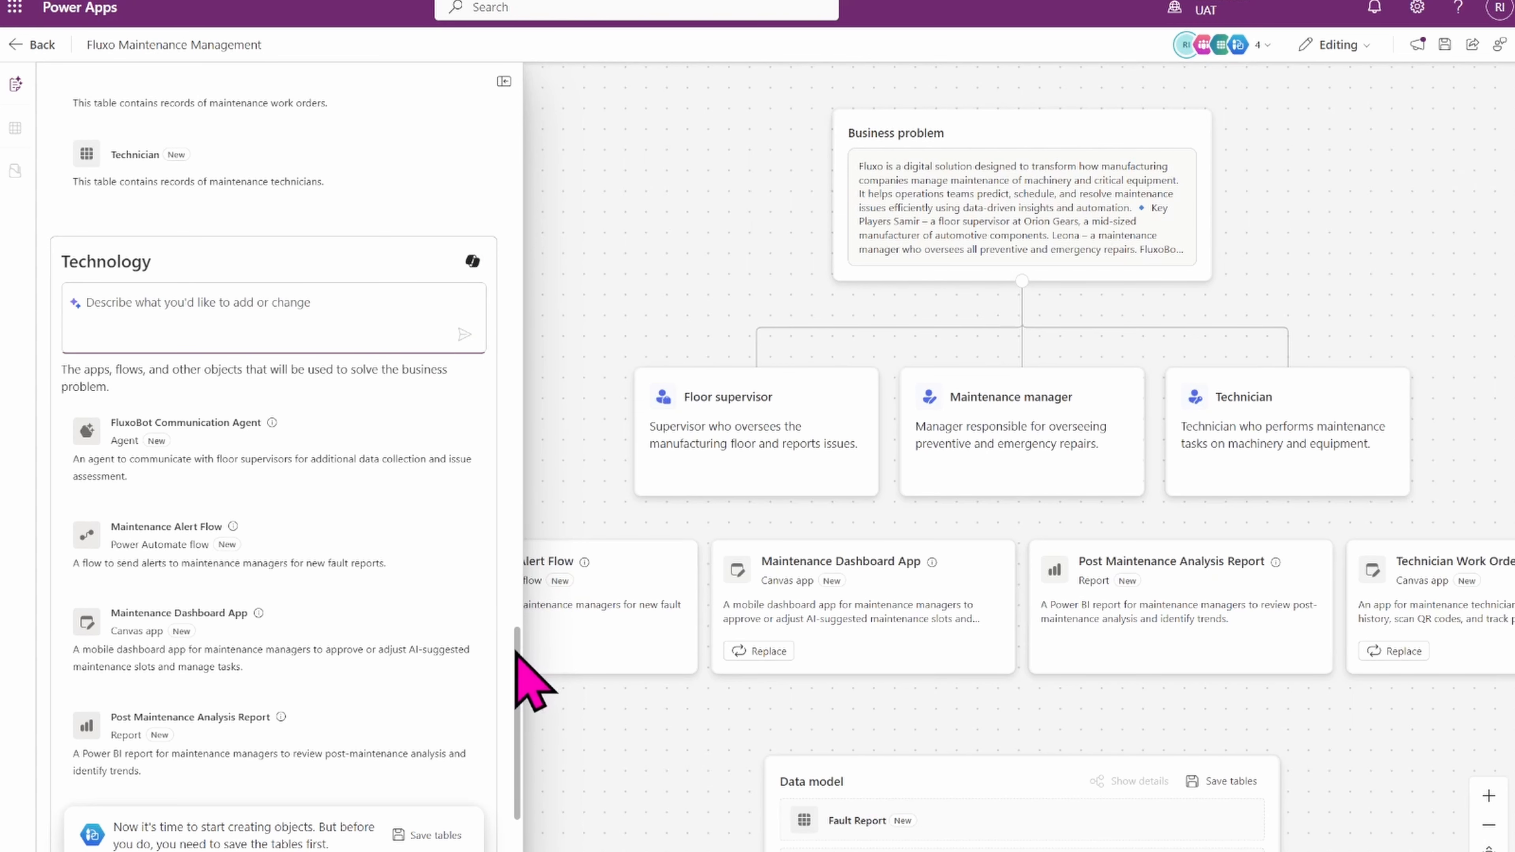
pyautogui.scroll(-4, 516, 656)
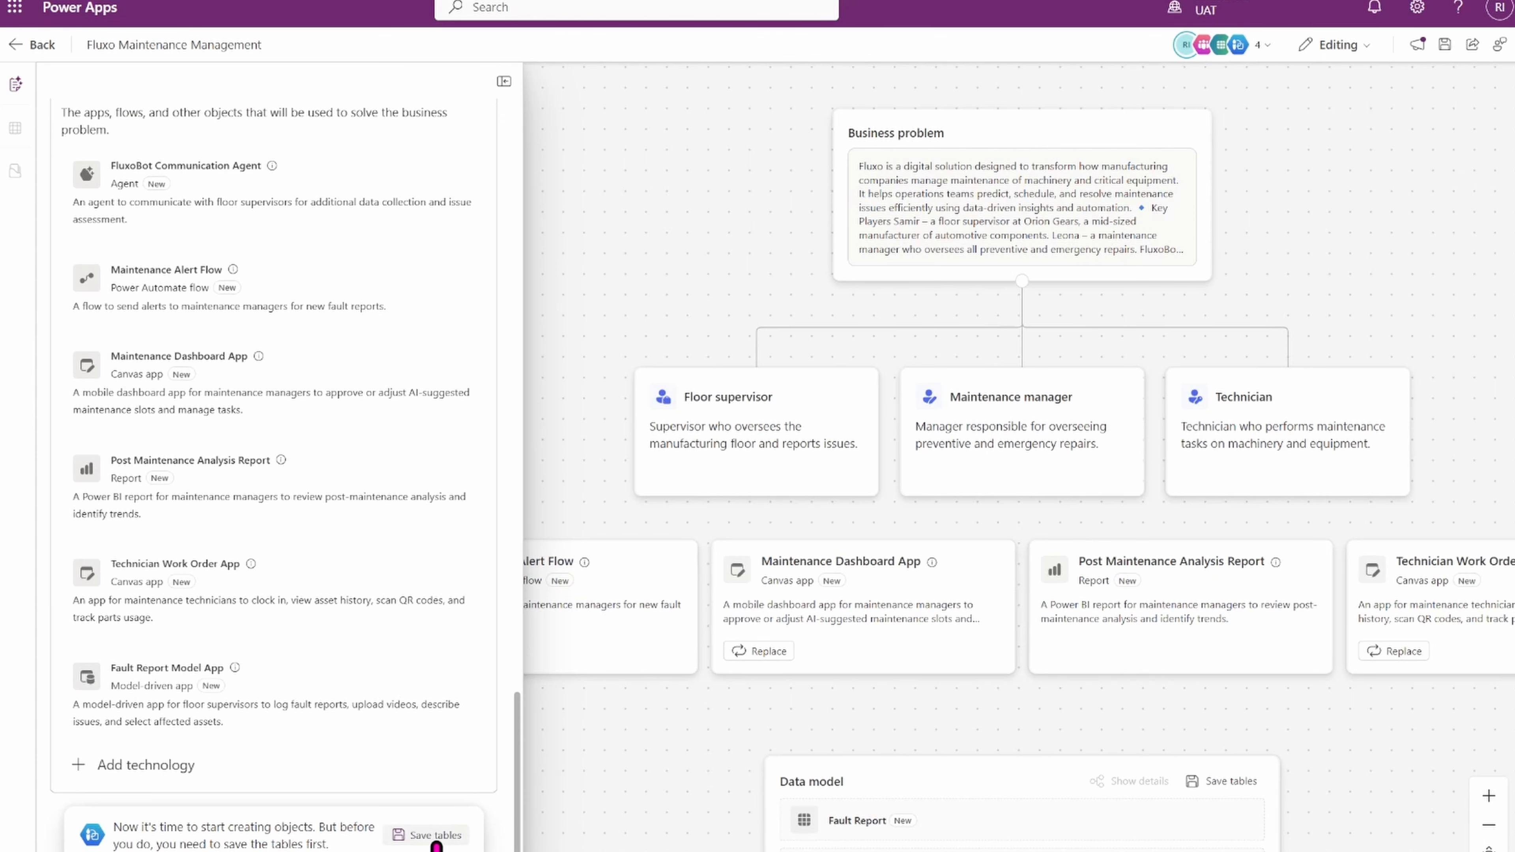
# Start saving the tables and, under Advanced, choose to save into an existing solution.
pyautogui.click(418, 836)
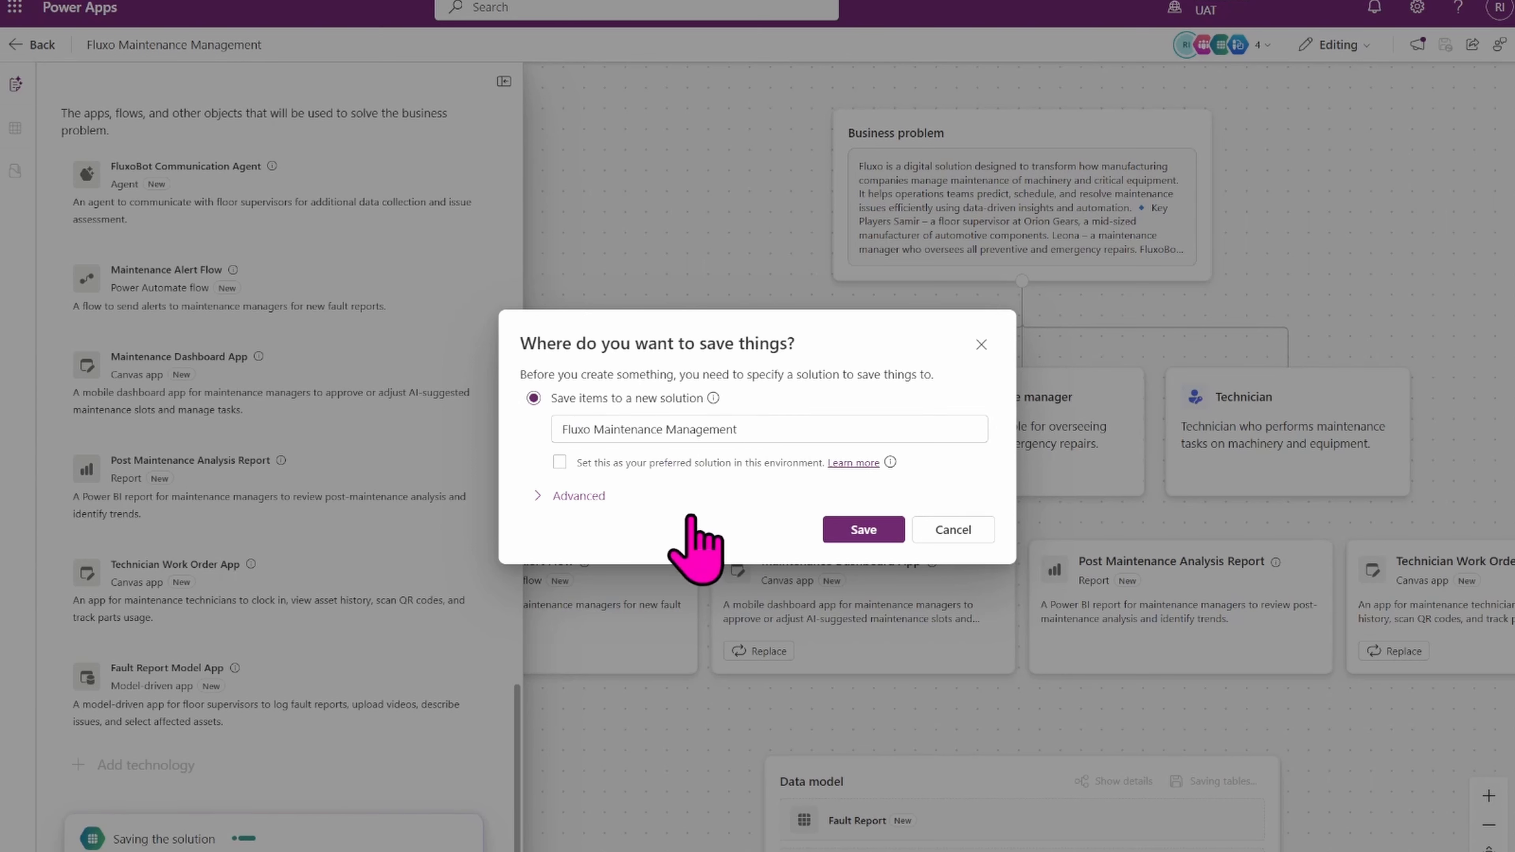
pyautogui.click(548, 495)
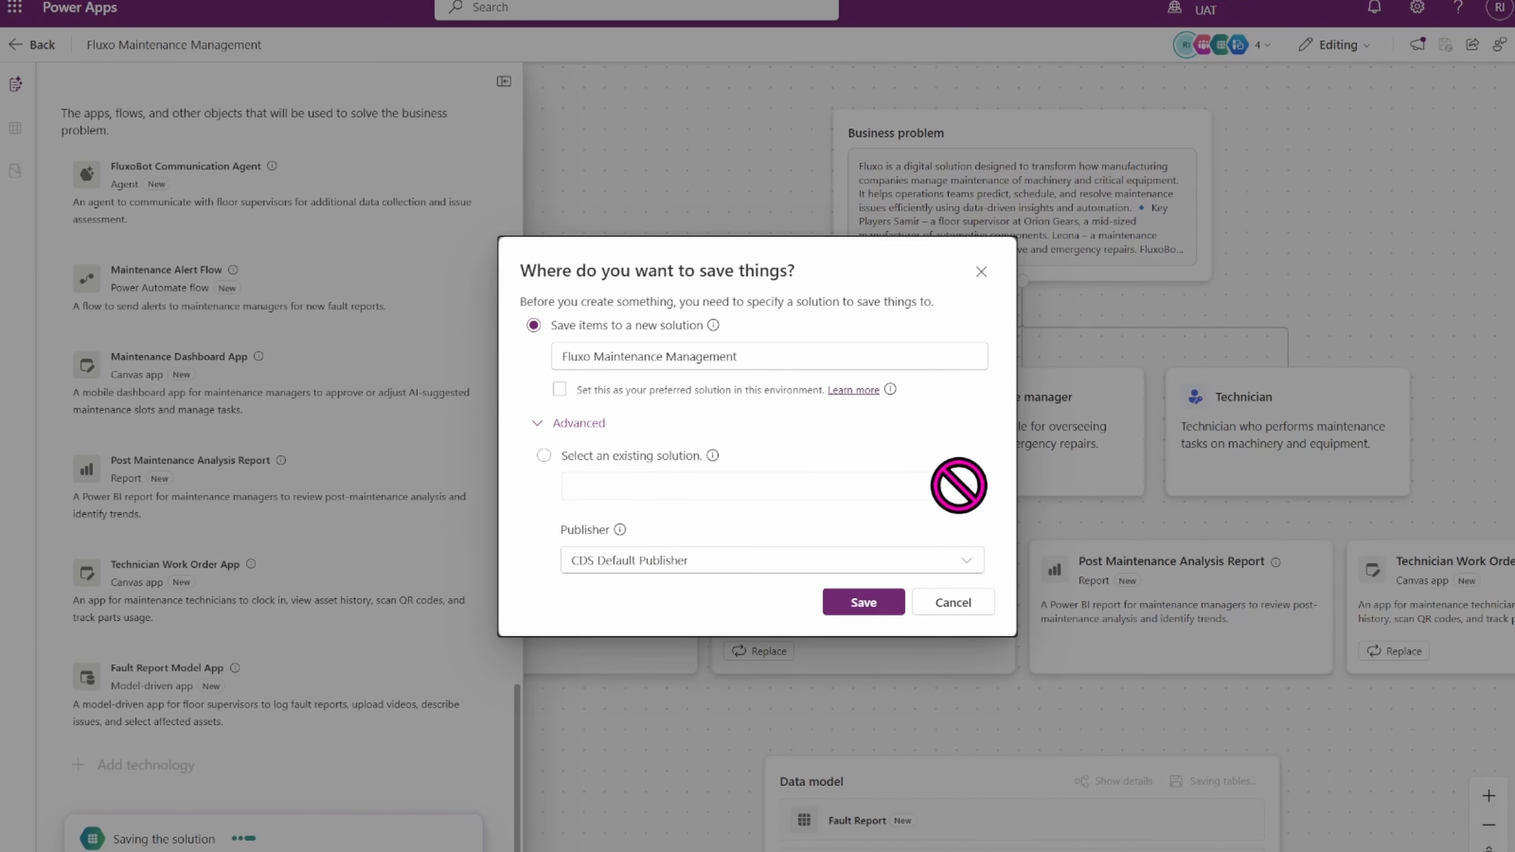
pyautogui.click(544, 457)
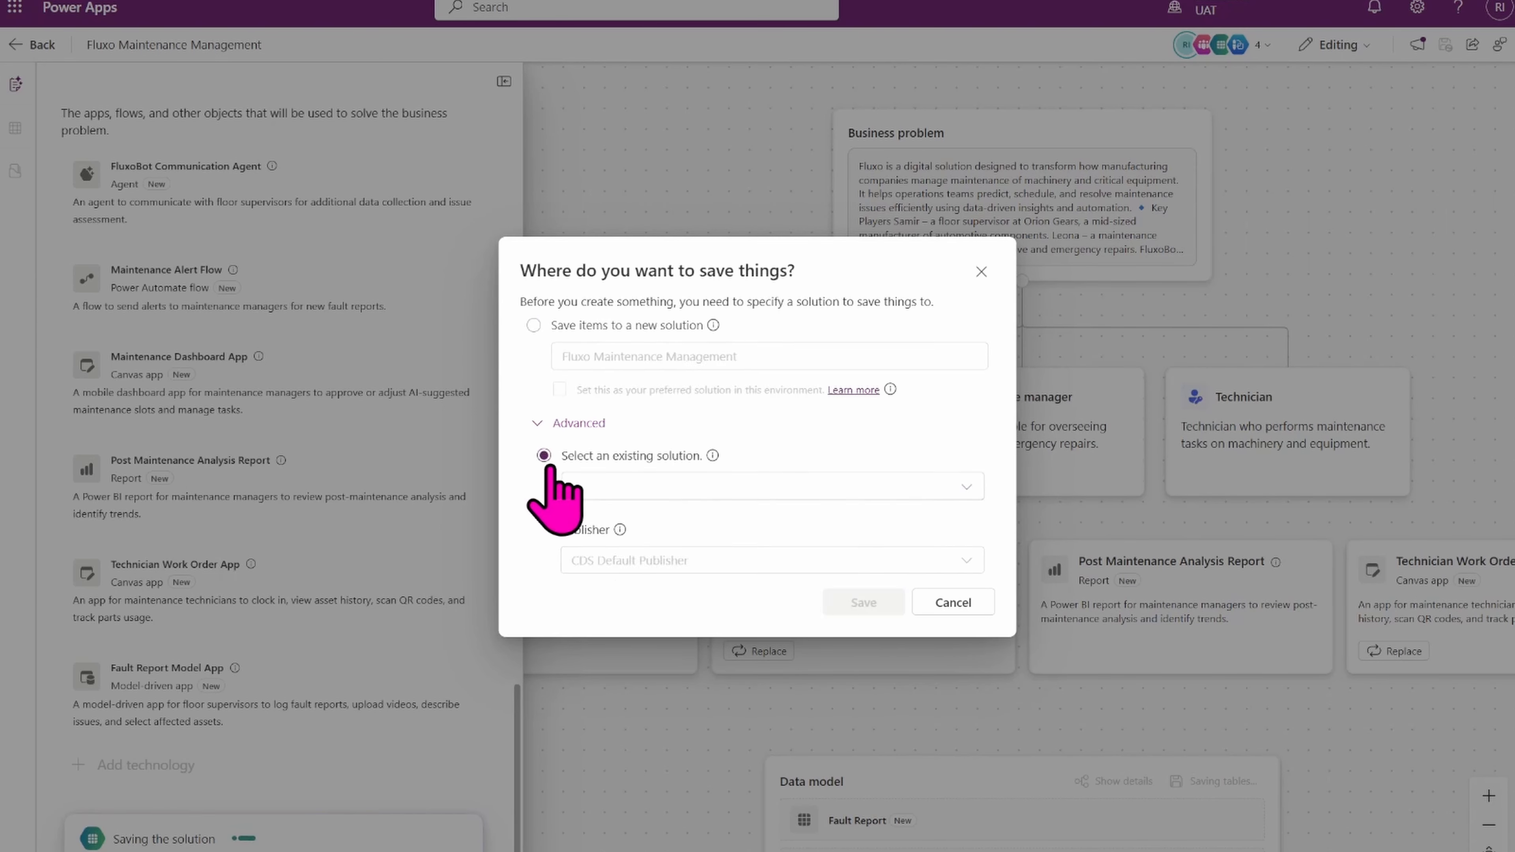